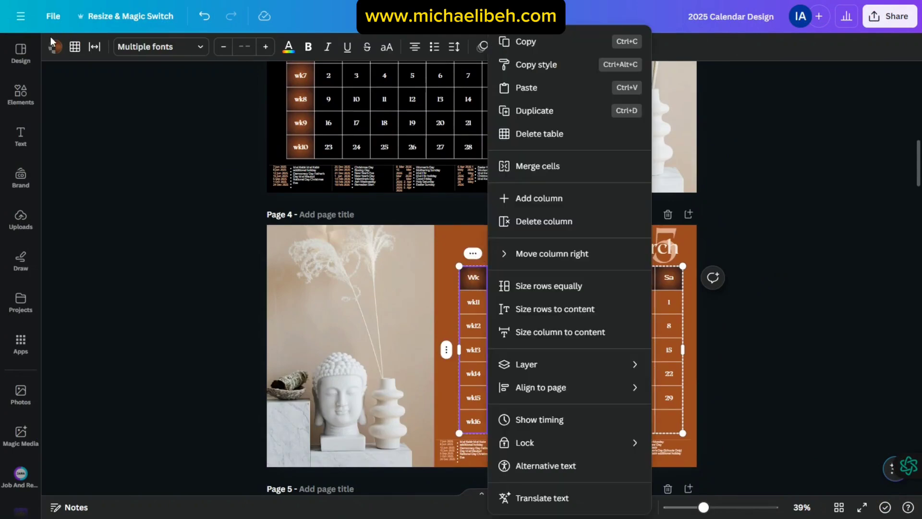
Fill the week-number column of the March table on page 4 with the dark-brown gradient from the document colours
click(56, 46)
click(96, 150)
scroll(656, 306, up, 3)
scroll(656, 307, down, 3)
click(762, 290)
scroll(763, 291, down, 7)
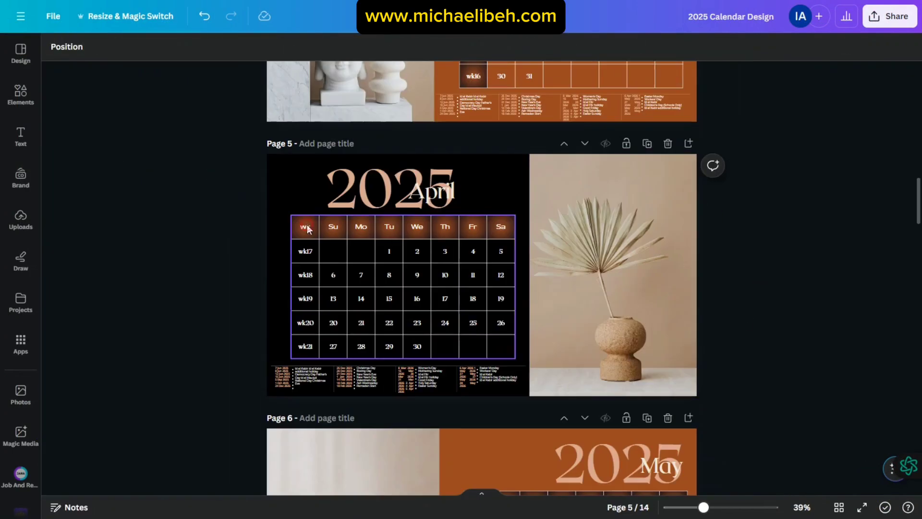
Apply the brown gradient document colour to the week-number column of the April table on page 5
click(306, 228)
click(305, 202)
click(56, 47)
click(95, 149)
click(756, 300)
scroll(757, 300, up, 19)
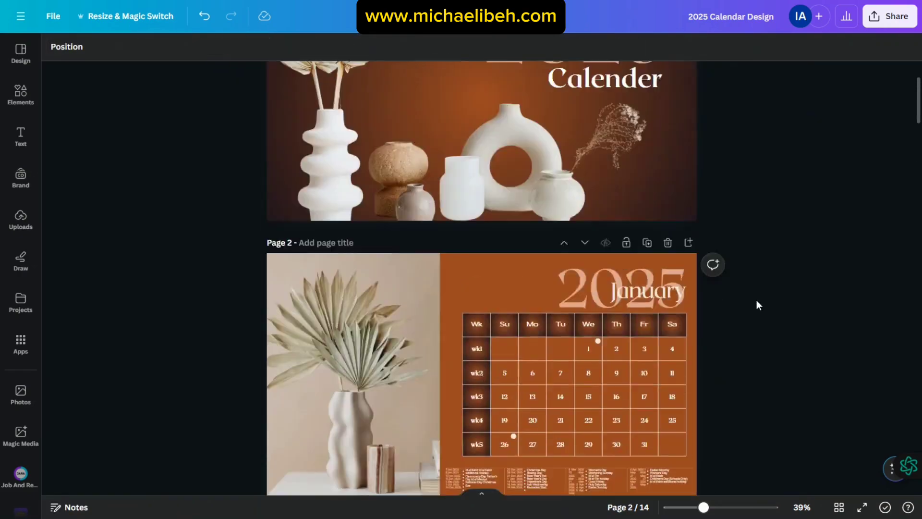
Give the week-number column of the May table on page 6 the same brown gradient fill
scroll(756, 300, down, 20)
click(481, 265)
click(478, 247)
click(55, 47)
click(94, 149)
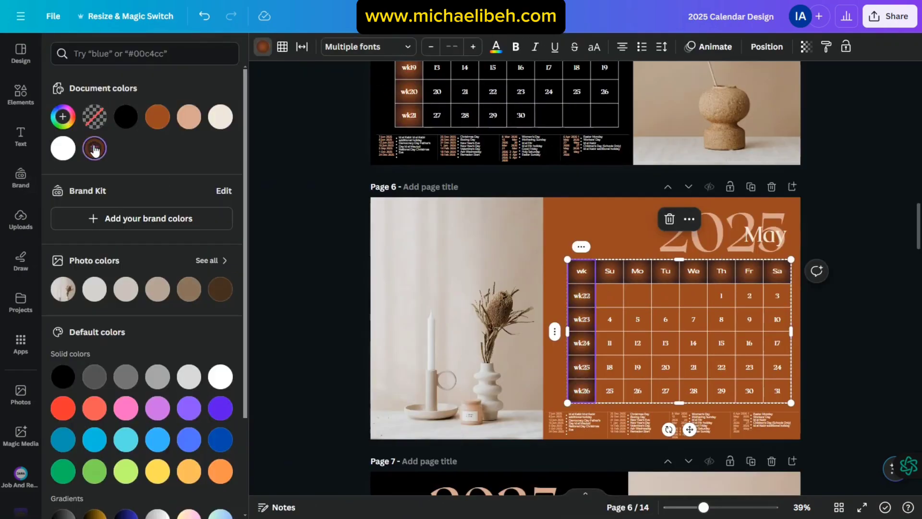
click(786, 292)
Try to fill the first column of the June table on page 7 with the brown gradient, and undo the fill
scroll(786, 292, down, 5)
scroll(787, 292, up, 1)
click(306, 311)
click(301, 293)
click(56, 47)
click(93, 149)
click(423, 275)
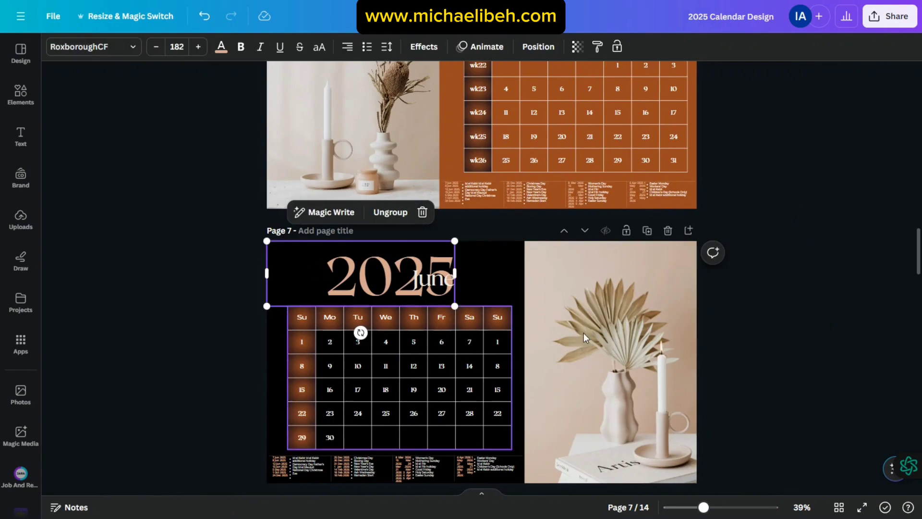
click(725, 323)
scroll(725, 323, up, 5)
scroll(725, 324, down, 5)
click(206, 20)
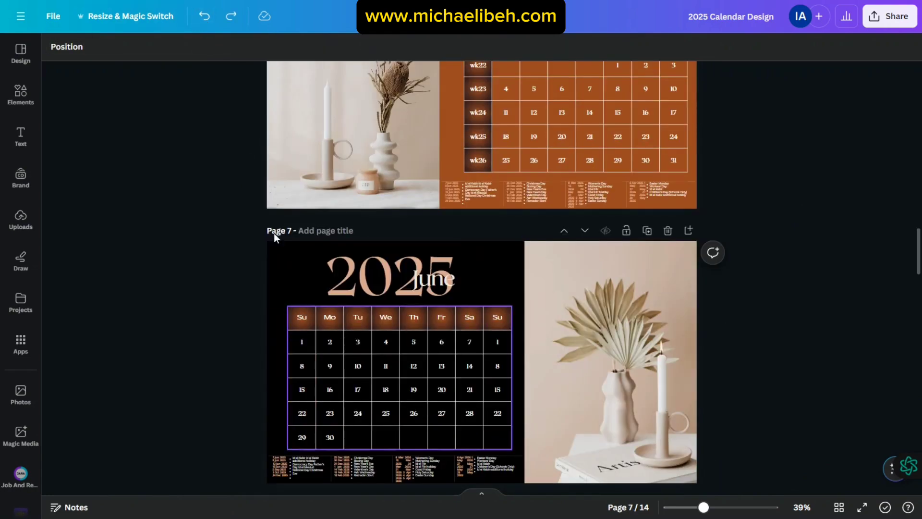
Review the calendar pages from the cover through the month pages at different magnifications
scroll(774, 220, up, 5)
scroll(765, 283, up, 3)
scroll(817, 240, up, 20)
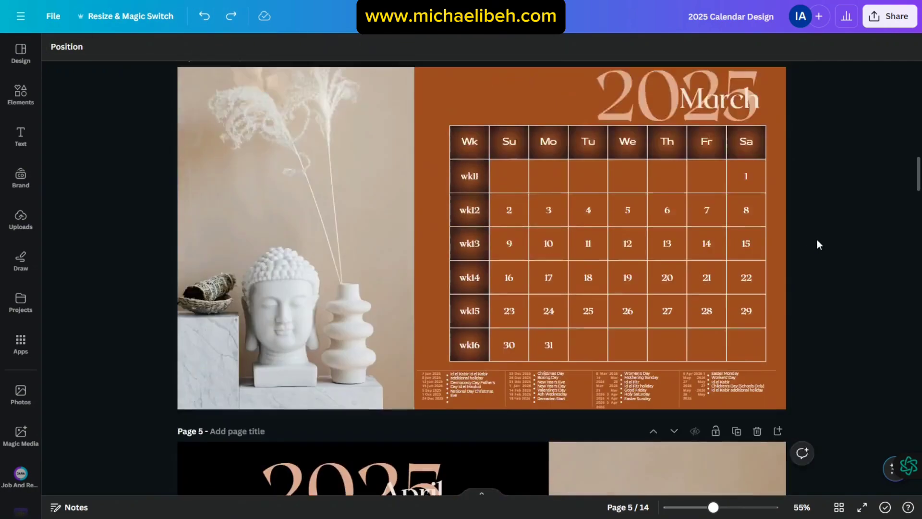
scroll(817, 240, down, 2)
scroll(817, 240, down, 6)
scroll(742, 243, up, 1)
scroll(741, 245, down, 5)
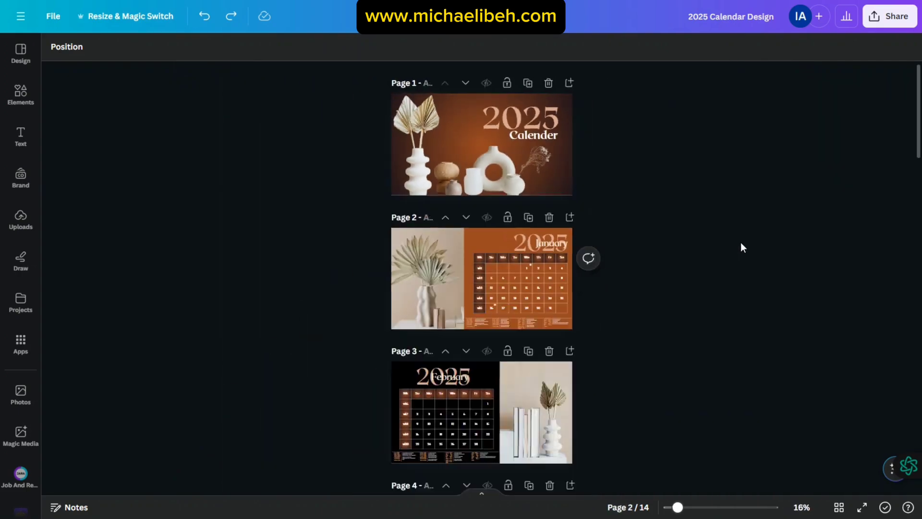
scroll(642, 260, down, 20)
scroll(652, 322, up, 20)
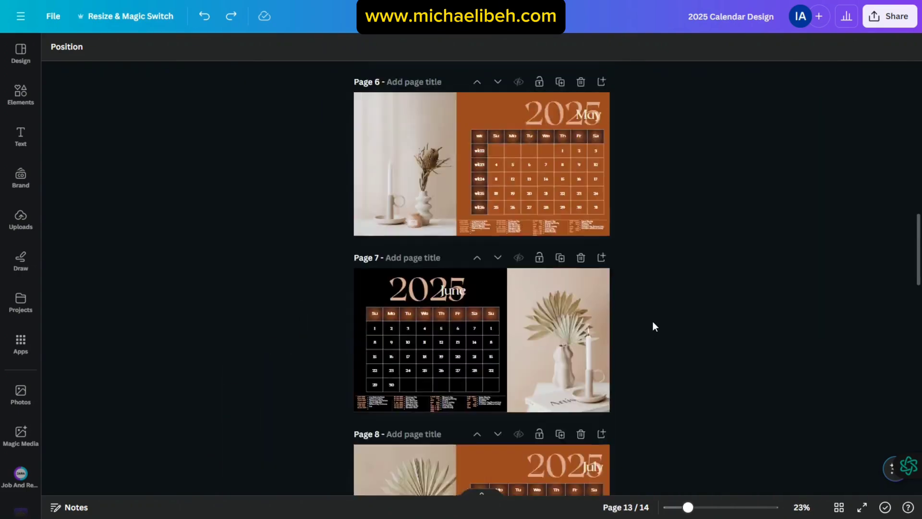
scroll(733, 296, up, 4)
scroll(733, 296, down, 8)
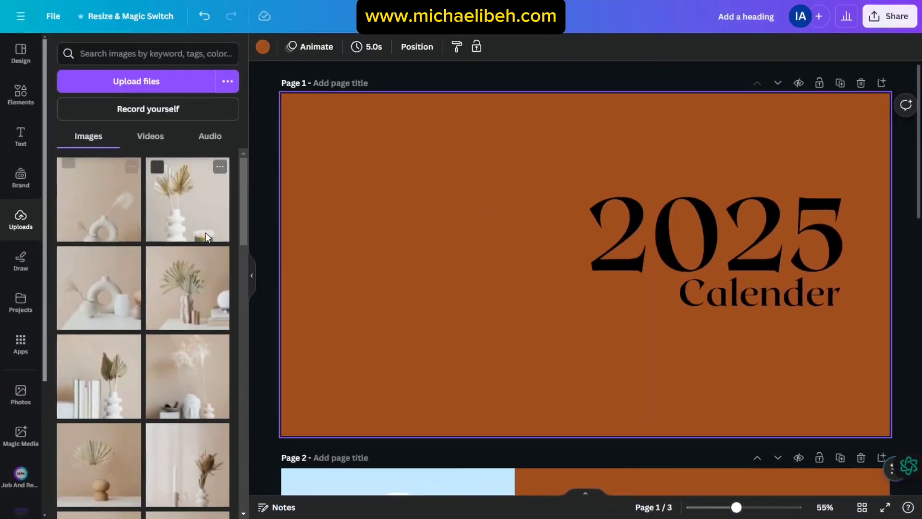
Add the uploaded photo with the ring-shaped vase and jars to the calendar's cover page
click(110, 269)
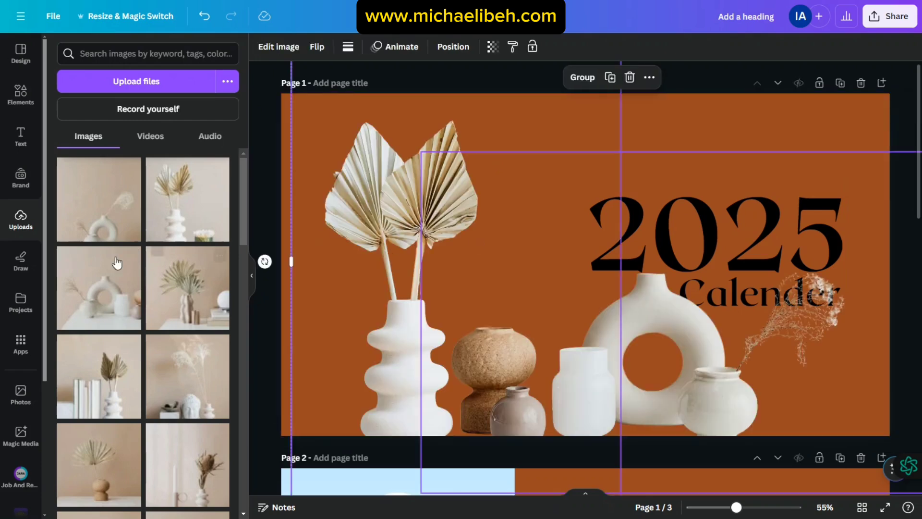
click(631, 402)
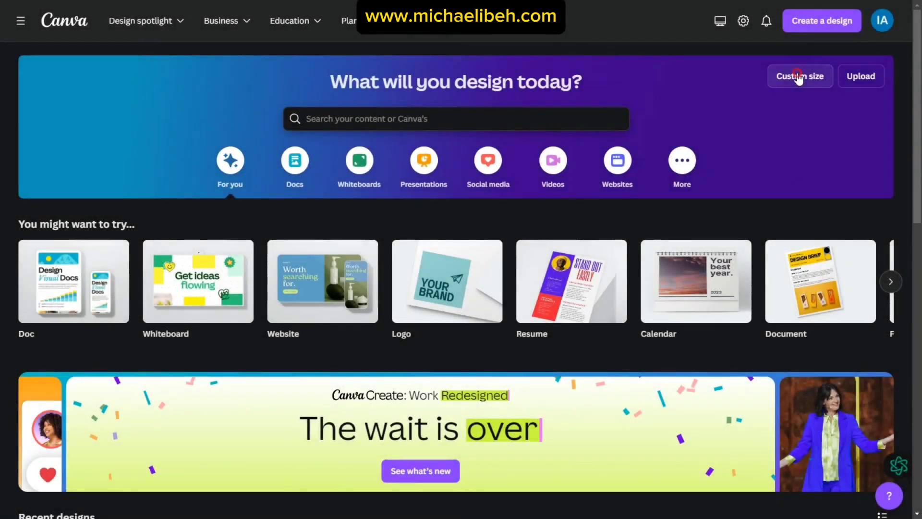
Open the custom size settings for a new design and look at the available units
click(794, 75)
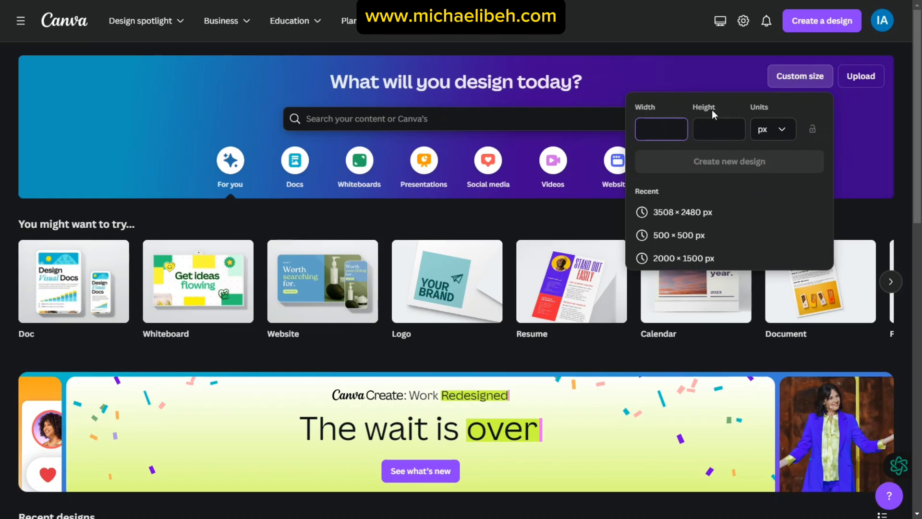
click(773, 133)
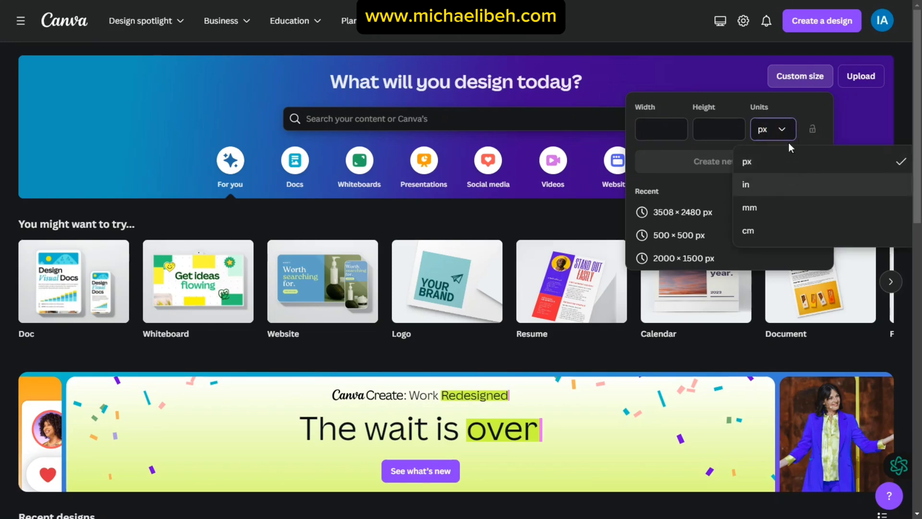
click(835, 119)
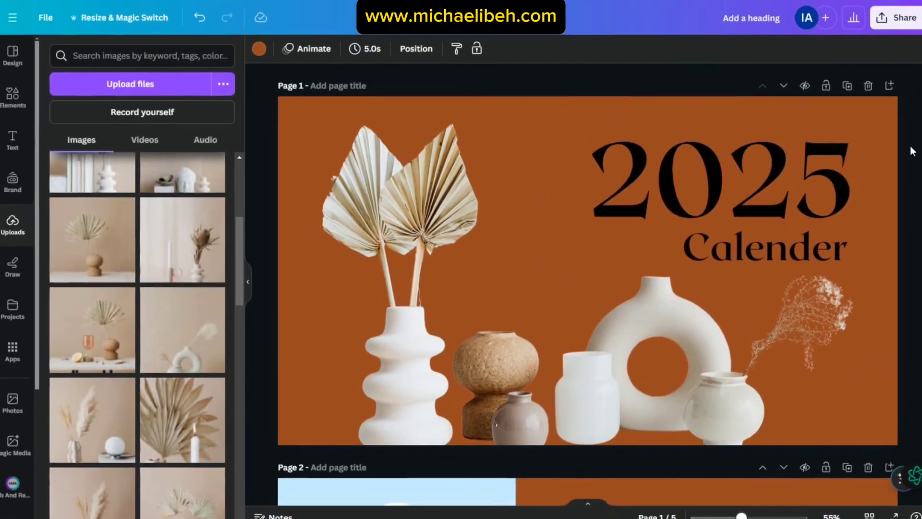
Try several text colours on the cover's 2025 heading and settle on a light beige photo colour
scroll(872, 212, down, 5)
scroll(898, 252, down, 2)
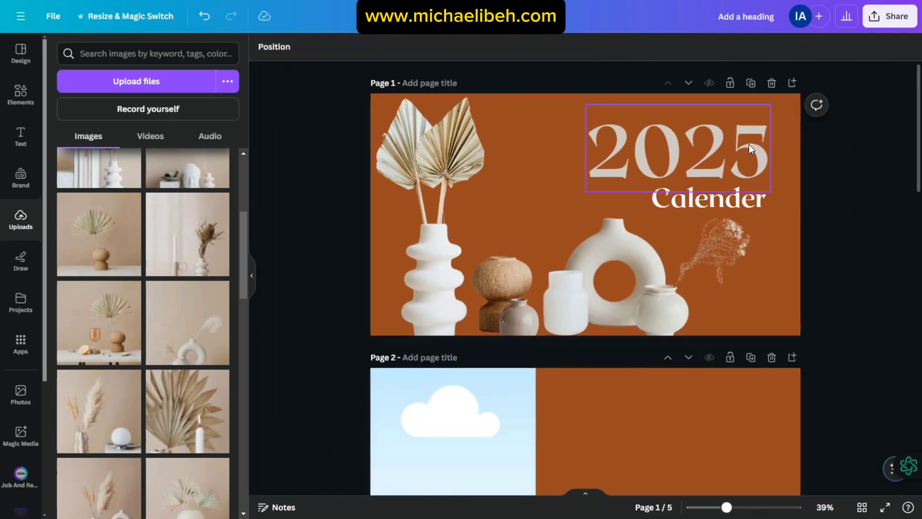
click(749, 145)
click(429, 46)
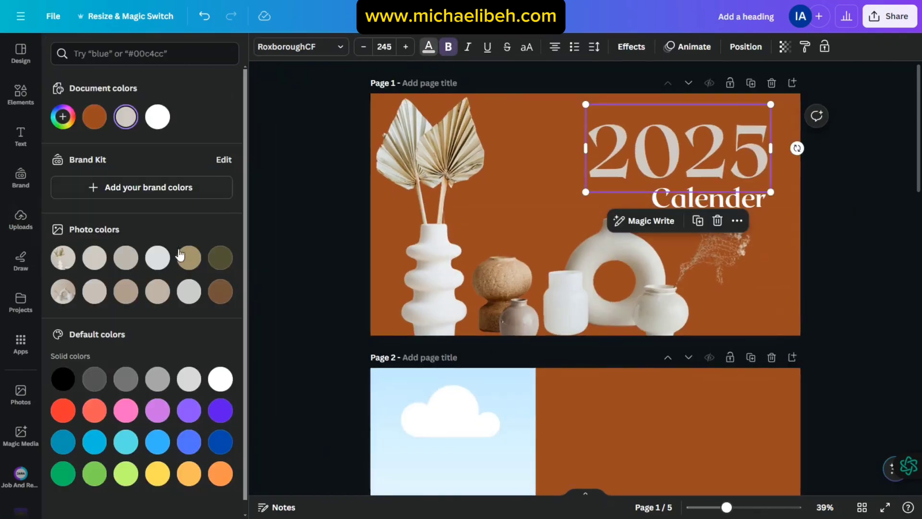
click(186, 259)
click(158, 116)
click(95, 258)
click(157, 258)
click(189, 292)
click(220, 379)
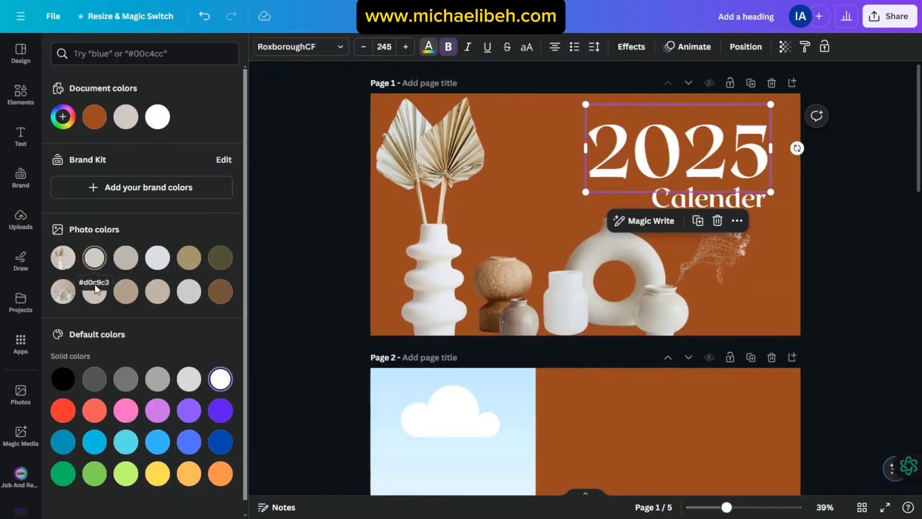
click(95, 290)
Group the cover's 2025 and Calender texts and paste a copy onto the brown area of page 2
shift+click(720, 165)
shift+click(720, 165)
shift+click(709, 196)
click(686, 243)
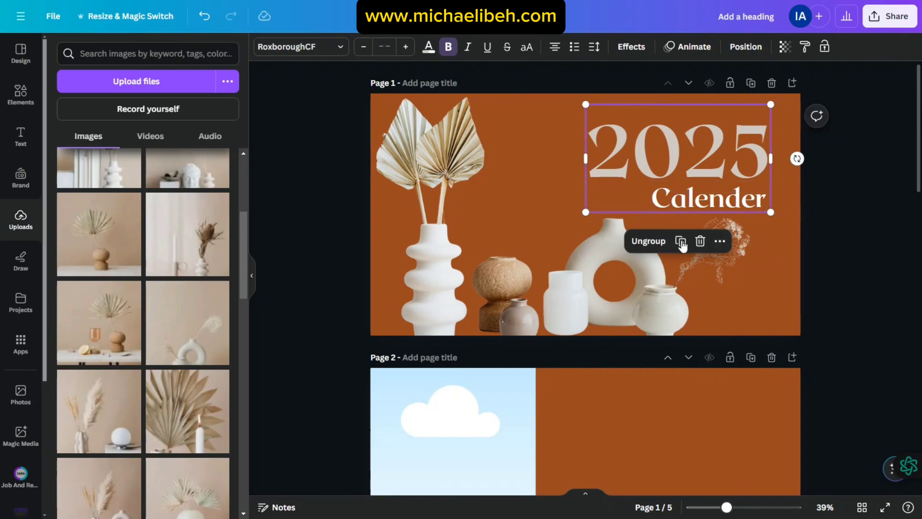
key(ctrl+c)
scroll(682, 269, down, 5)
key(ctrl+v)
mouse_move(713, 185)
mouse_down()
mouse_move(665, 174)
mouse_move(730, 179)
mouse_up()
Move the Calender text away from the pasted 2025 heading on page 2 and make the heading smaller
click(725, 185)
click(738, 229)
click(757, 187)
click(728, 230)
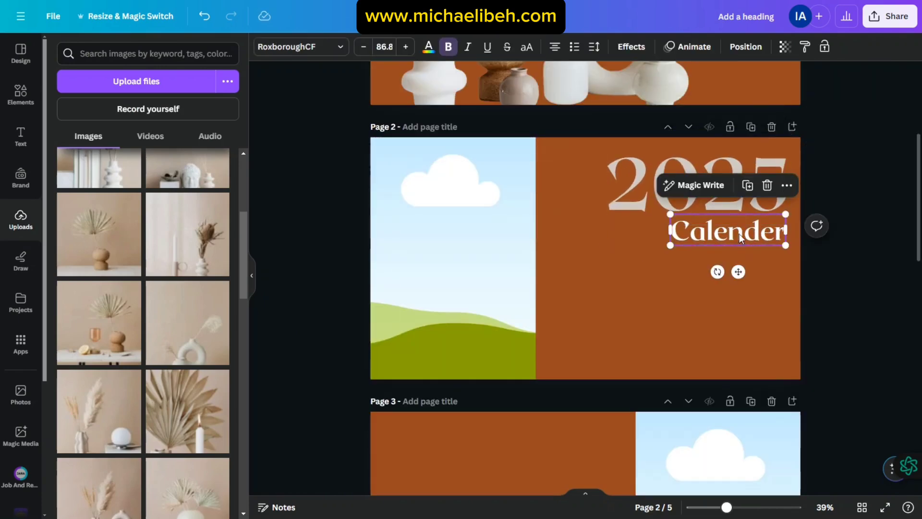
drag(728, 231, 579, 211)
double_click(697, 187)
drag(790, 138, 721, 171)
drag(578, 214, 625, 263)
Change the Calender text on page 2 to January and arrange it with the 2025 heading
double_click(625, 263)
text(Janu)
click(701, 238)
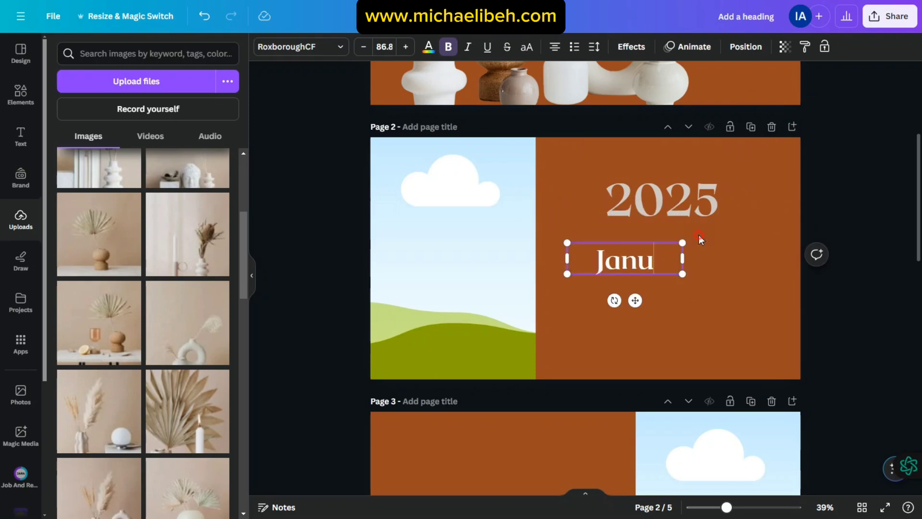
drag(683, 258, 642, 166)
drag(665, 209, 656, 233)
click(749, 288)
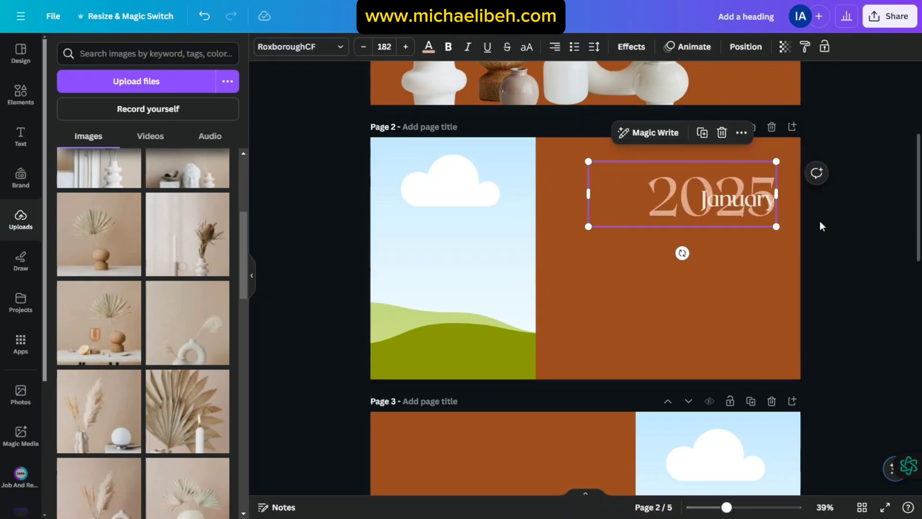
Group the January and 2025 texts and move the group up near the upper-right corner of page 2
shift+click(737, 206)
mouse_move(724, 217)
mouse_down()
mouse_move(720, 196)
mouse_move(707, 208)
mouse_up()
drag(734, 190, 746, 187)
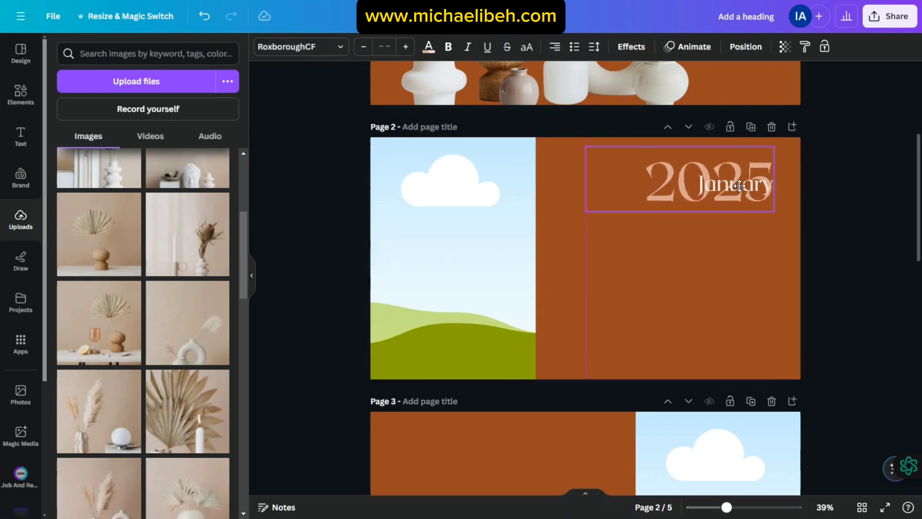
click(448, 287)
Duplicate the January title group and move the copy to the upper part of page 3's brown area
double_click(740, 183)
key(ctrl+d)
scroll(768, 262, down, 2)
drag(701, 78, 524, 356)
Change the month text in the copied title on page 3 to February
double_click(519, 337)
text(Feb)
click(595, 314)
double_click(543, 380)
key(BackSpace)
key(BackSpace)
click(819, 339)
click(521, 335)
click(522, 336)
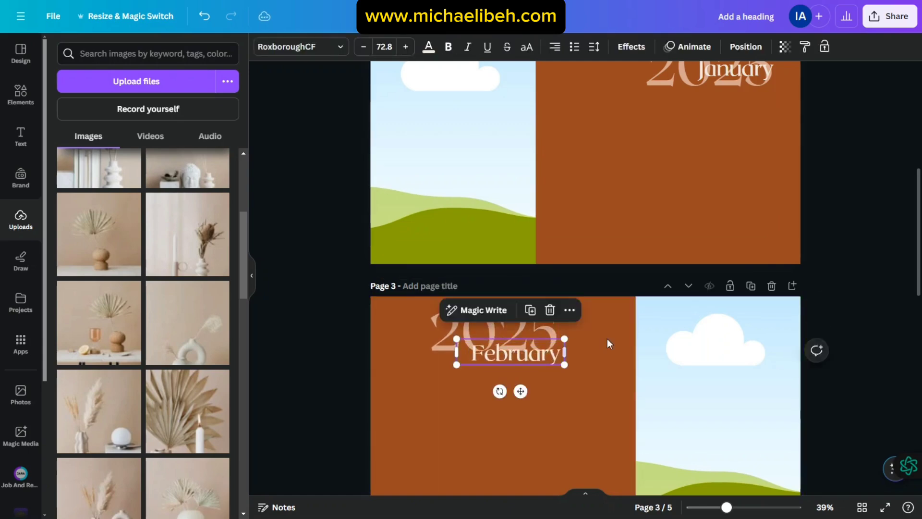
Undo the last change to the February text on page 3
click(607, 343)
scroll(741, 186, up, 2)
scroll(741, 186, down, 2)
click(204, 16)
click(837, 194)
scroll(843, 249, up, 5)
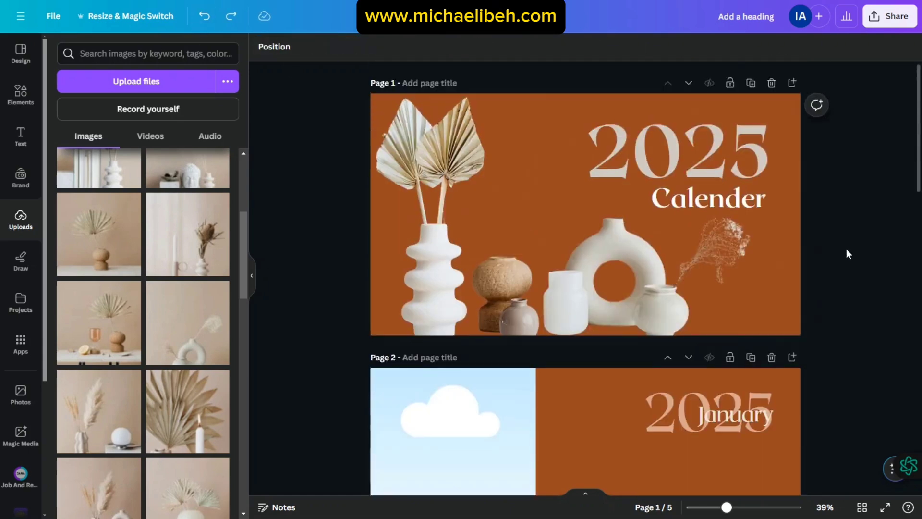
Place a copy of the February title in the upper-right of page 4 and start replacing its month text
scroll(843, 249, down, 6)
click(488, 237)
right_click(492, 226)
click(525, 265)
drag(432, 214, 682, 233)
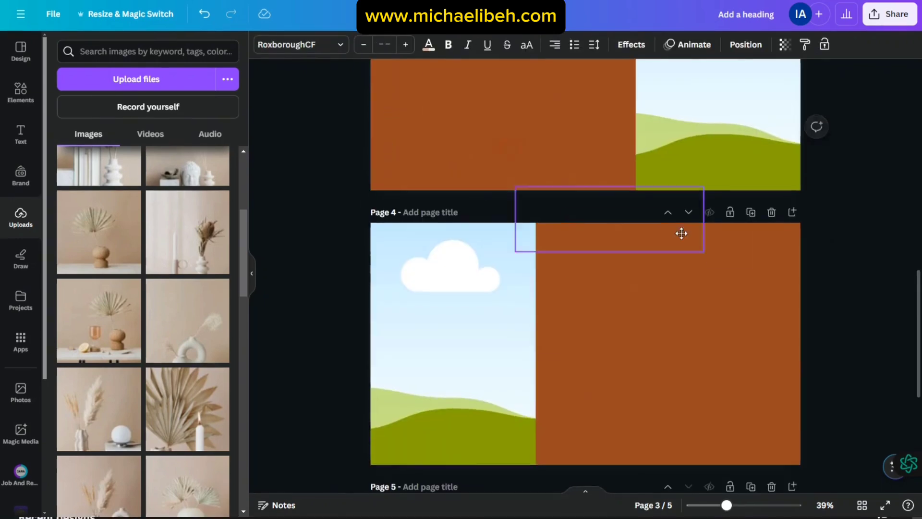
drag(682, 233, 701, 260)
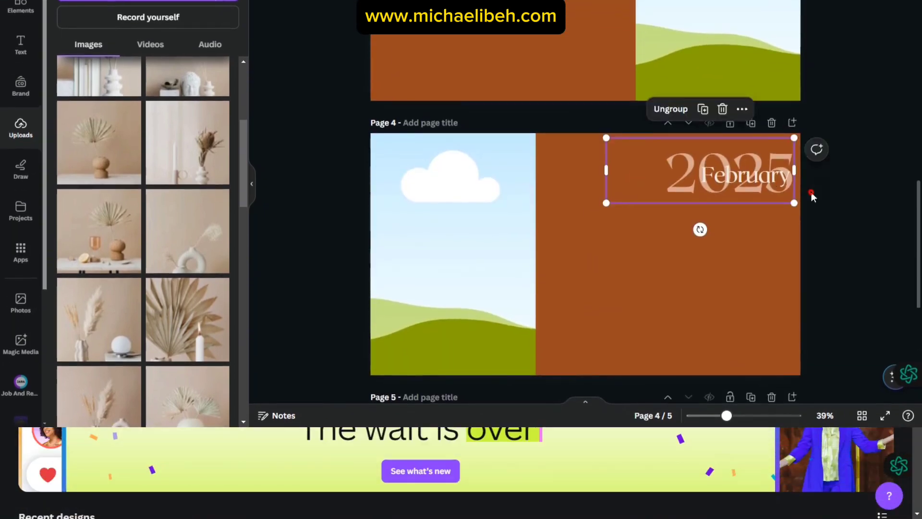
double_click(744, 268)
text(M)
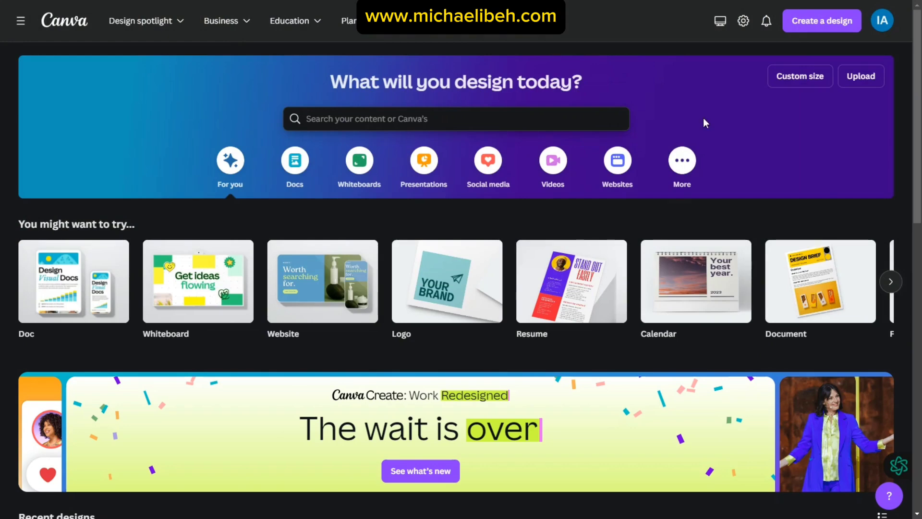
Create a new custom-size design of 1920 × 1080 px
click(809, 78)
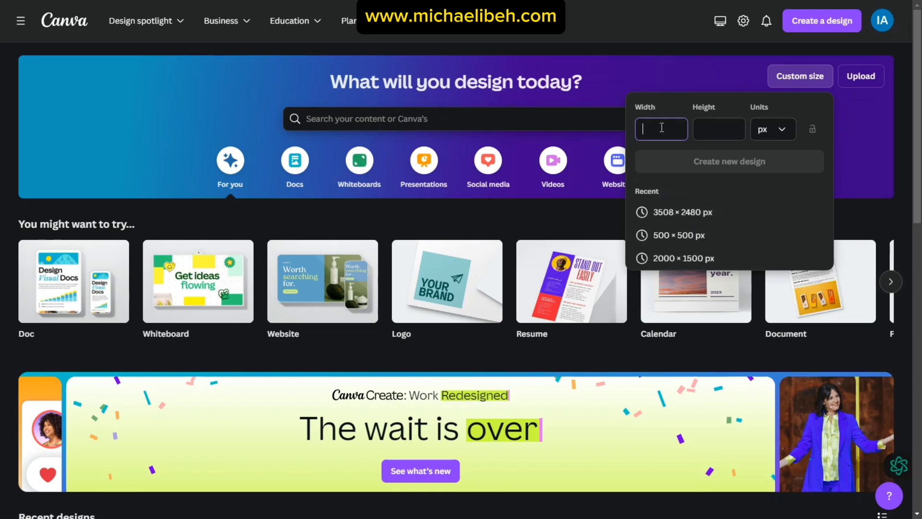
text(1920)
click(720, 139)
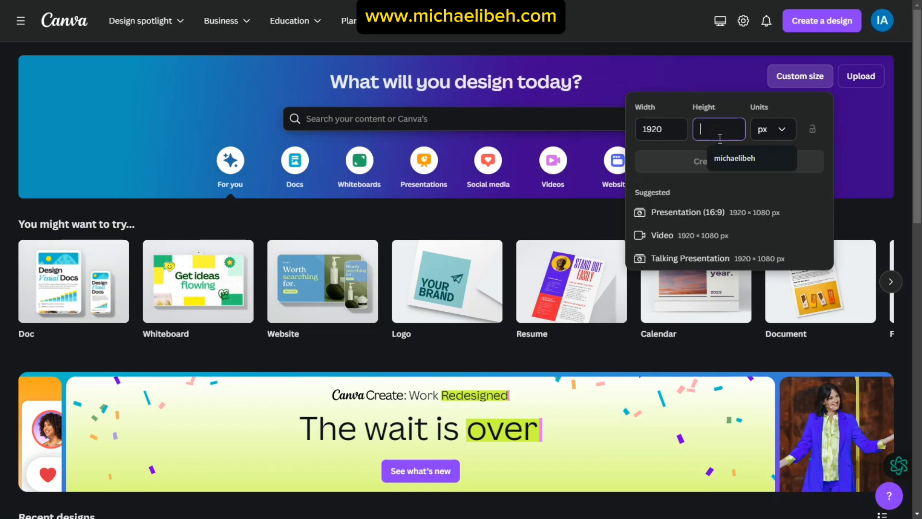
text(10)
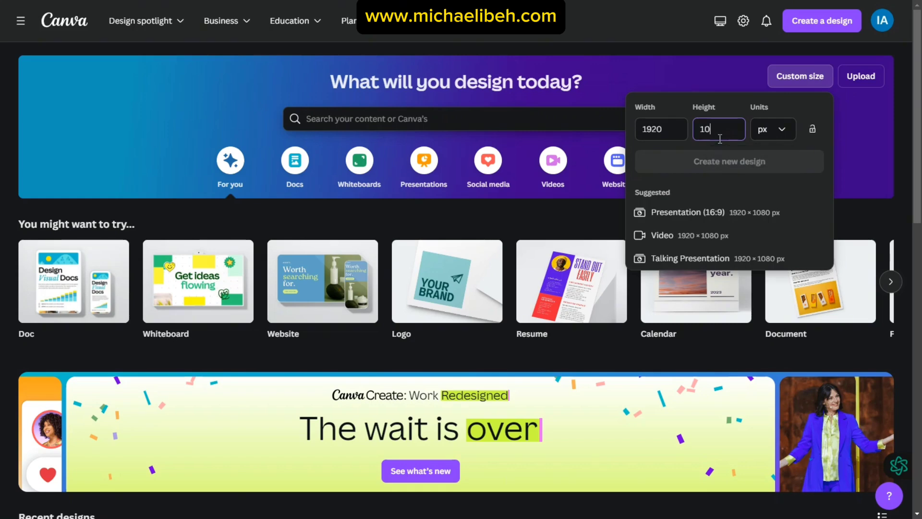
text(80)
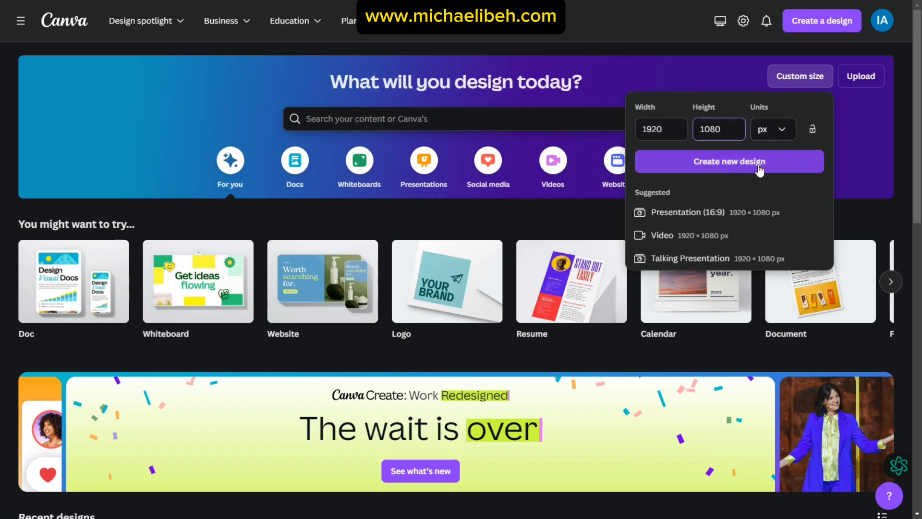
click(730, 161)
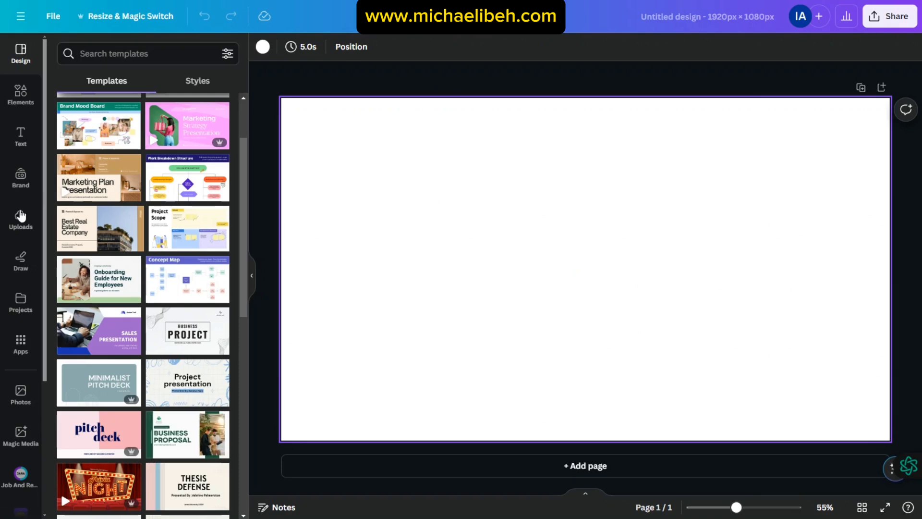
Browse the full set of Frame elements and add a plain rectangular frame to the blank page
click(21, 96)
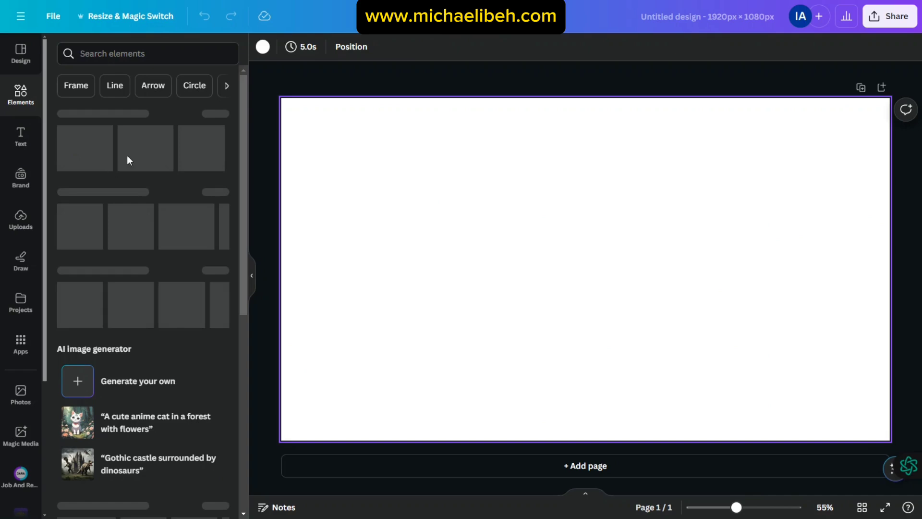
click(75, 87)
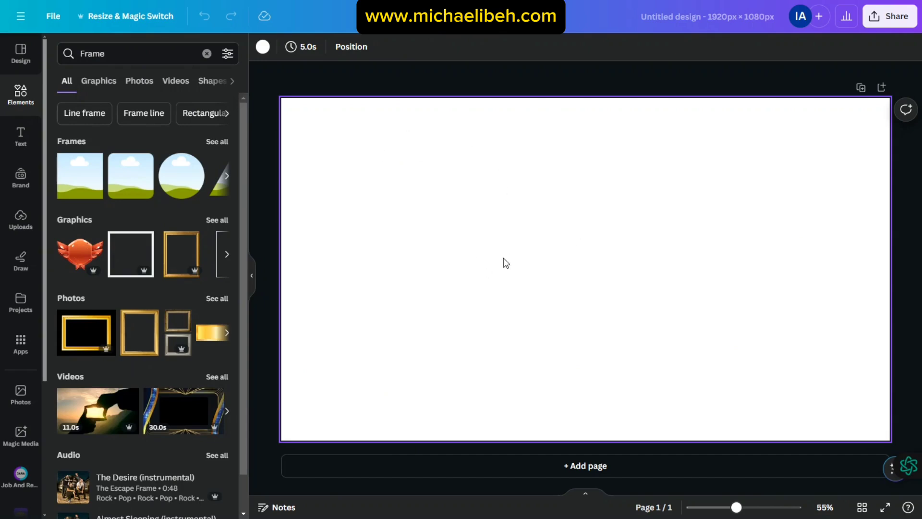
click(218, 150)
click(84, 127)
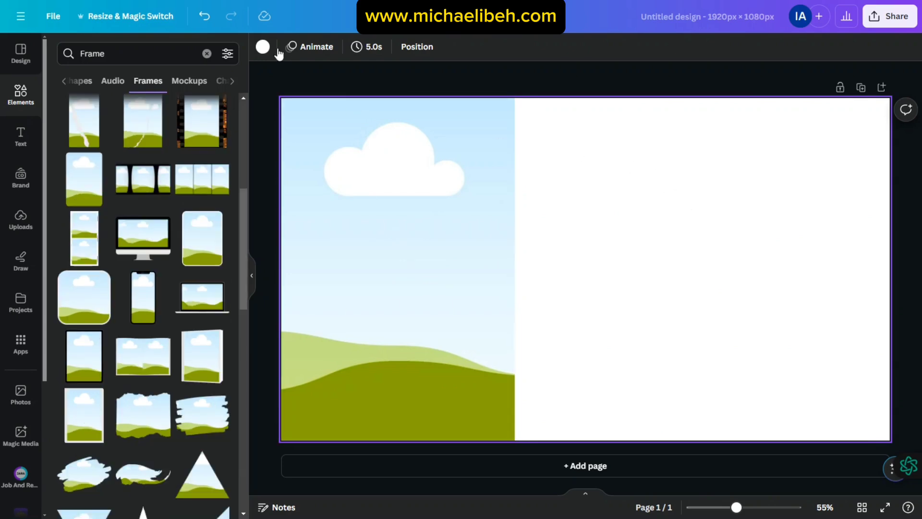
Fill the page background with brown and duplicate the framed page until the design has three pages
click(263, 47)
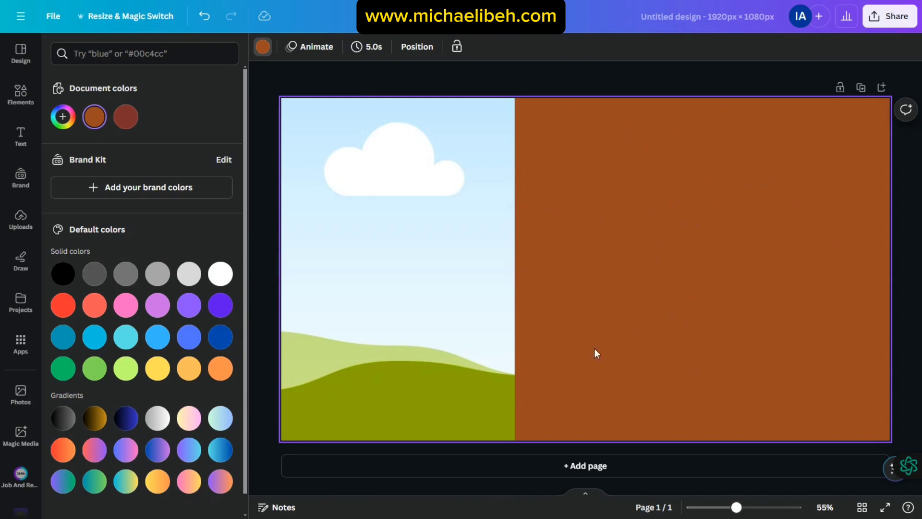
click(670, 210)
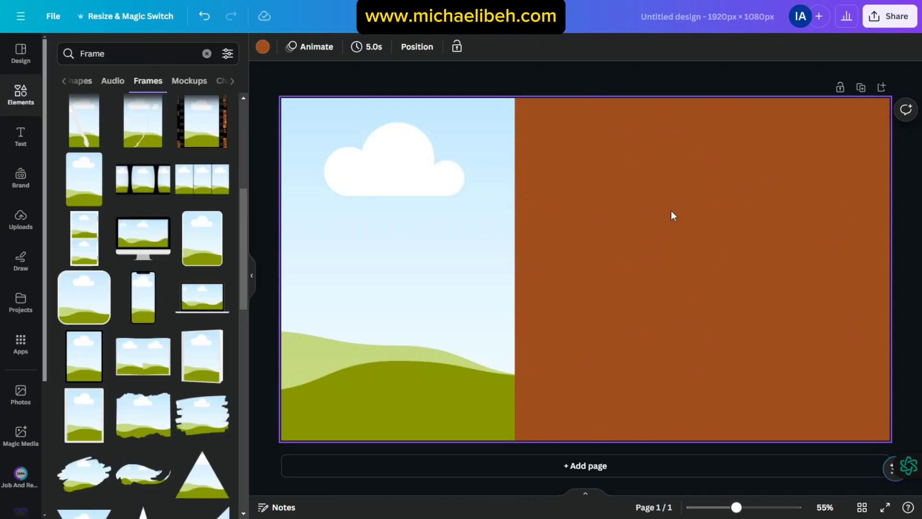
click(861, 88)
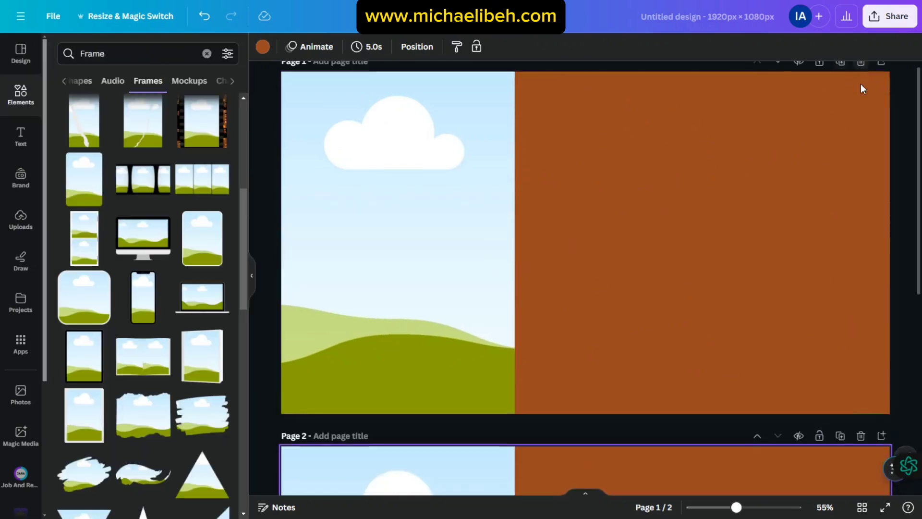
scroll(802, 238, up, 5)
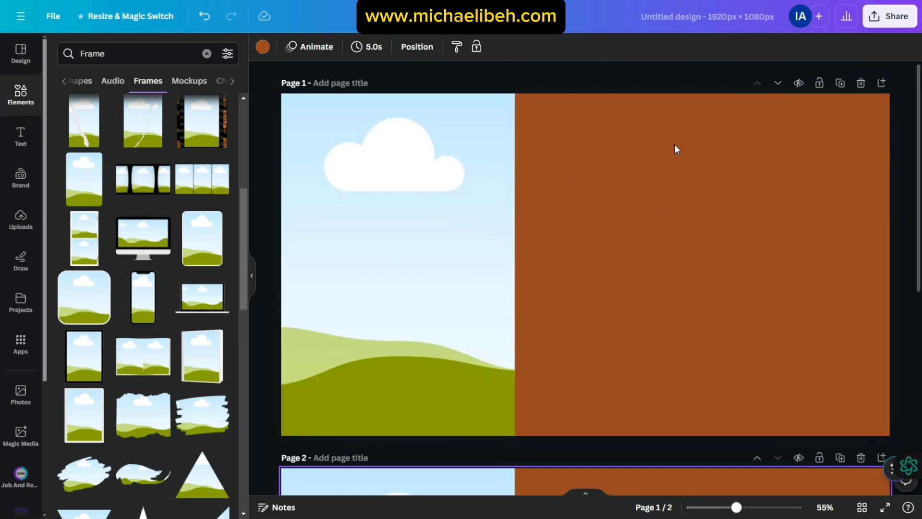
click(841, 84)
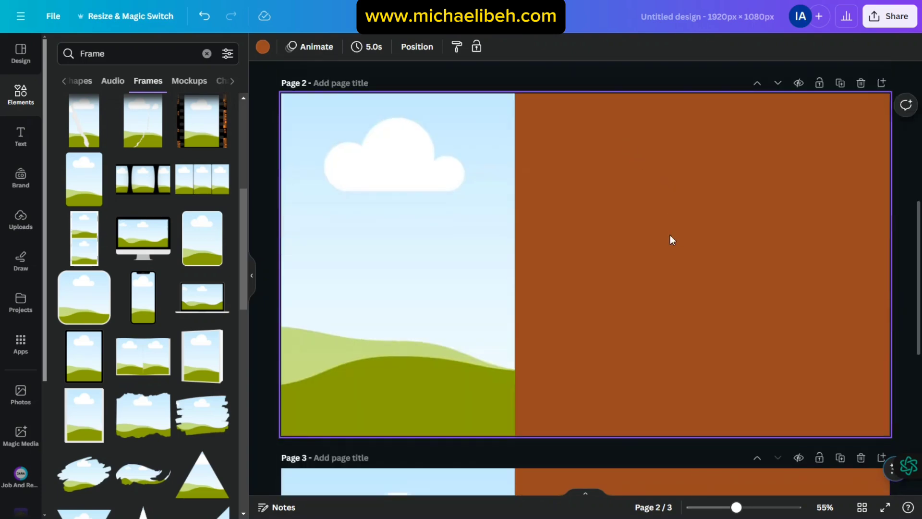
scroll(539, 189, up, 5)
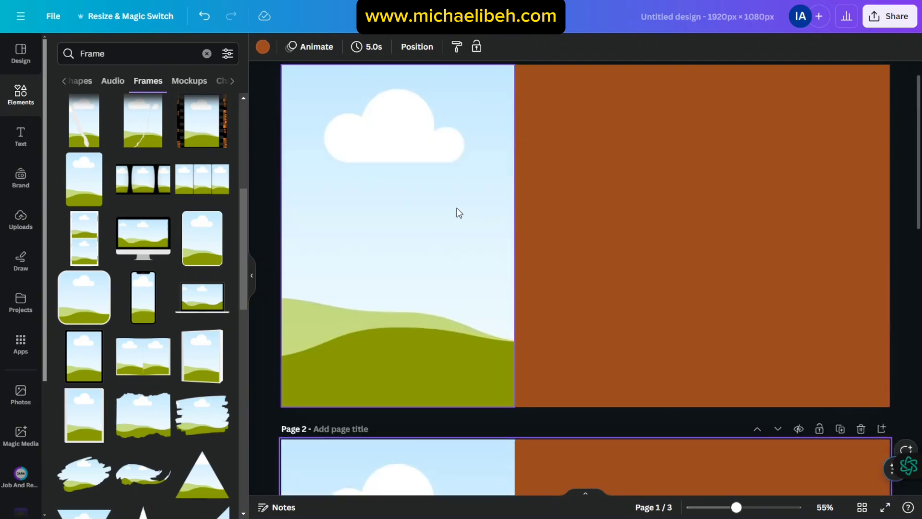
Enlarge the frame on page 1 to cover the whole page
drag(456, 209, 494, 178)
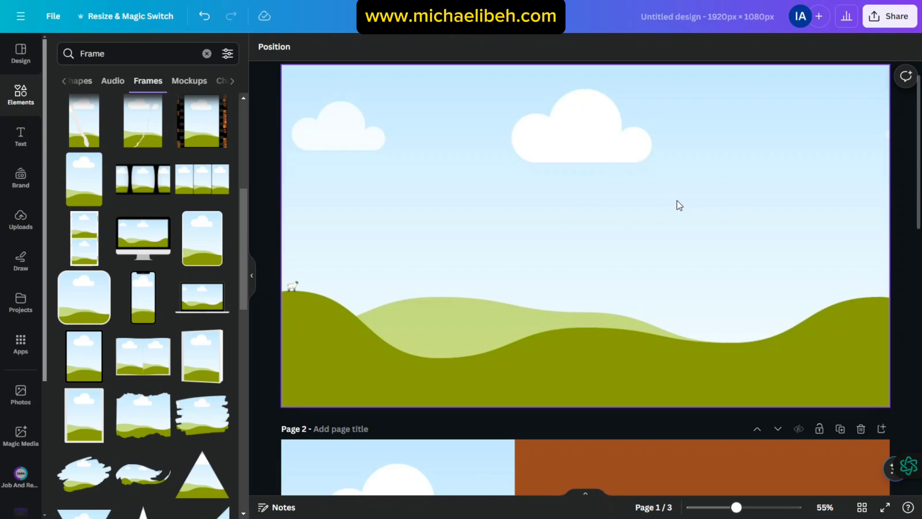
scroll(545, 214, down, 7)
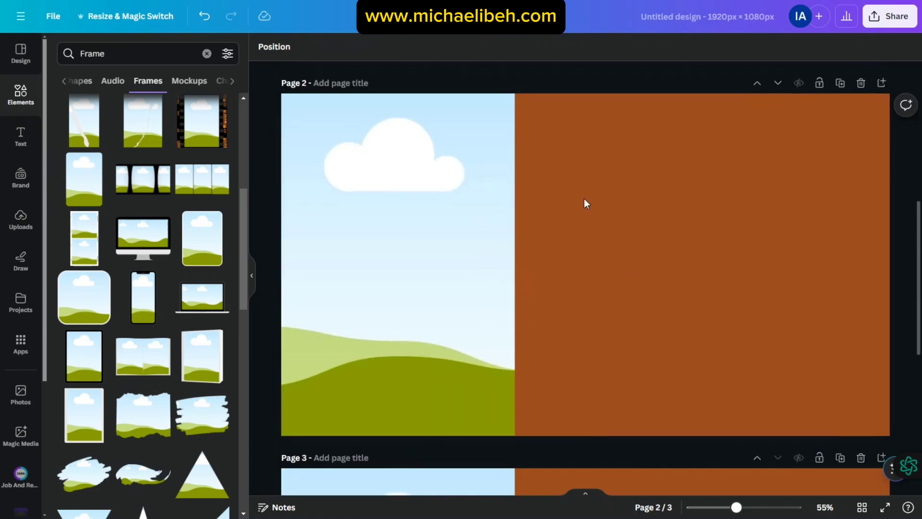
key(ctrl+z)
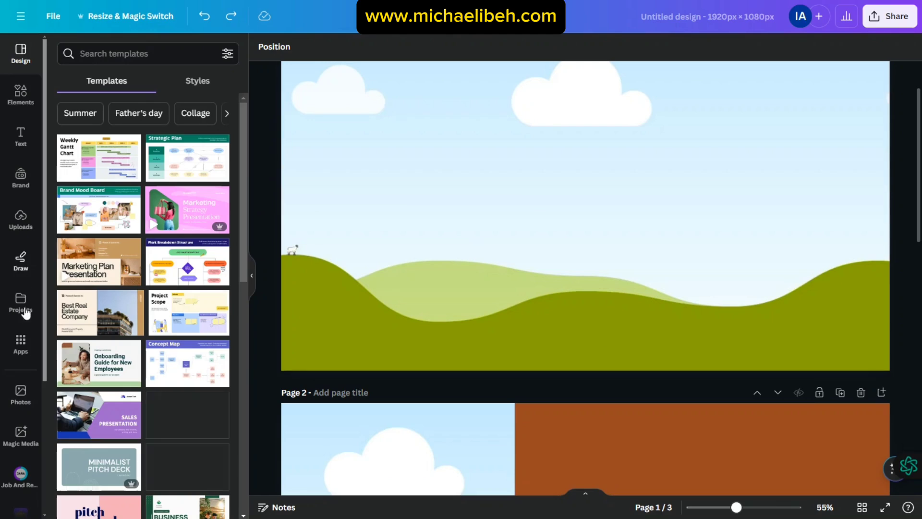
Upload the set of vase and dried-plant photos from the computer
click(19, 222)
click(144, 82)
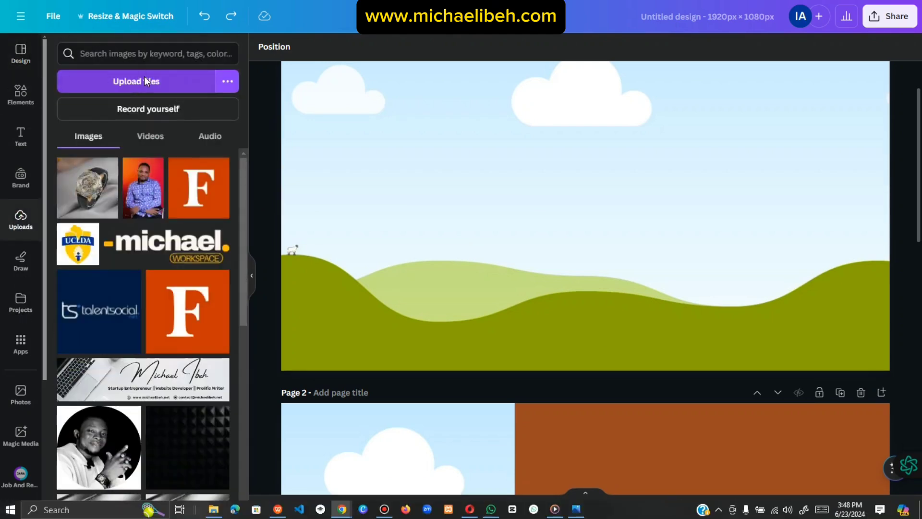
click(152, 135)
shift+click(363, 312)
click(659, 405)
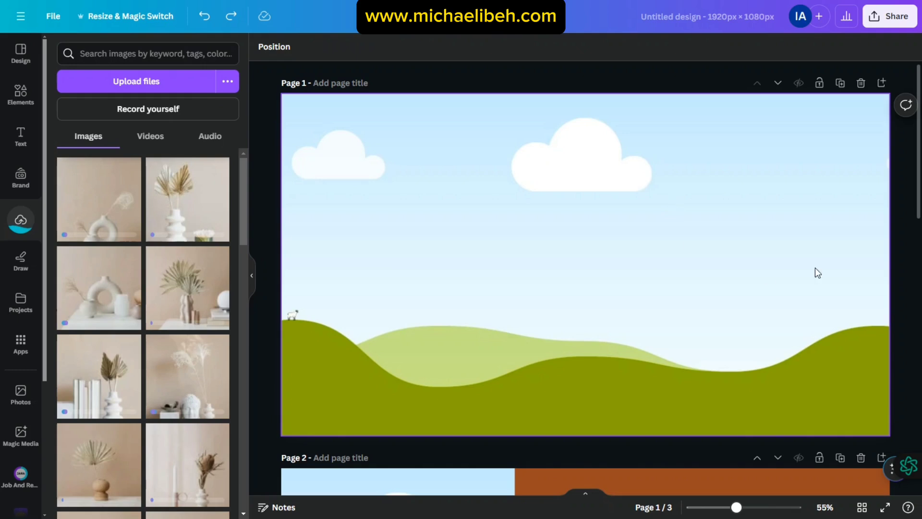
Add a heading reading "2025" to the upper part of page 1
click(20, 137)
click(142, 207)
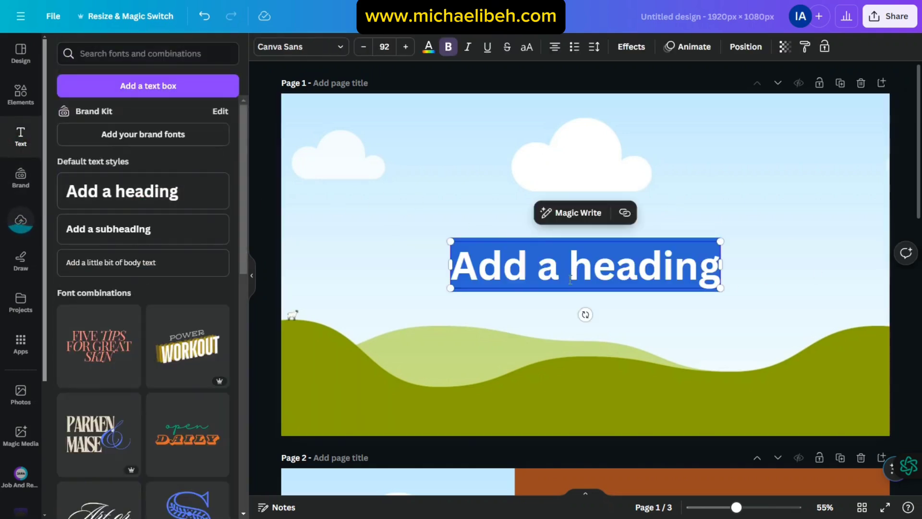
drag(566, 281, 569, 229)
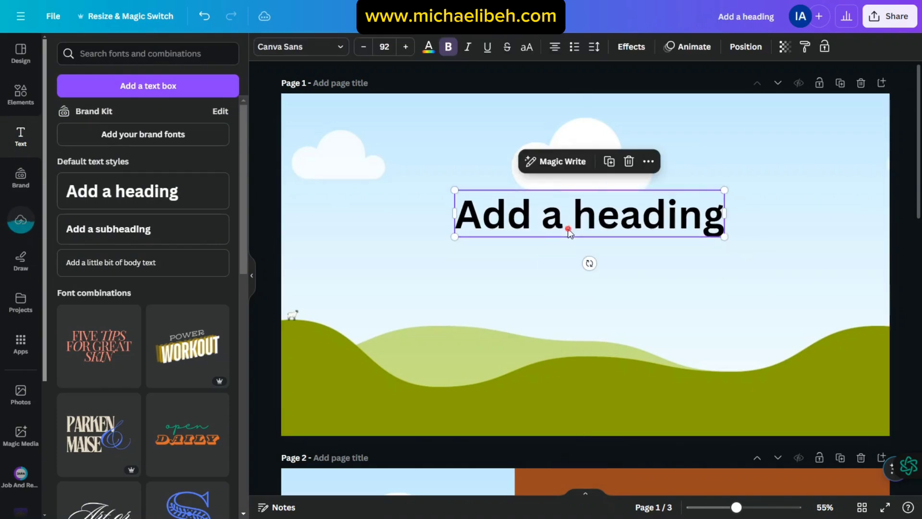
key(BackSpace)
text(2025)
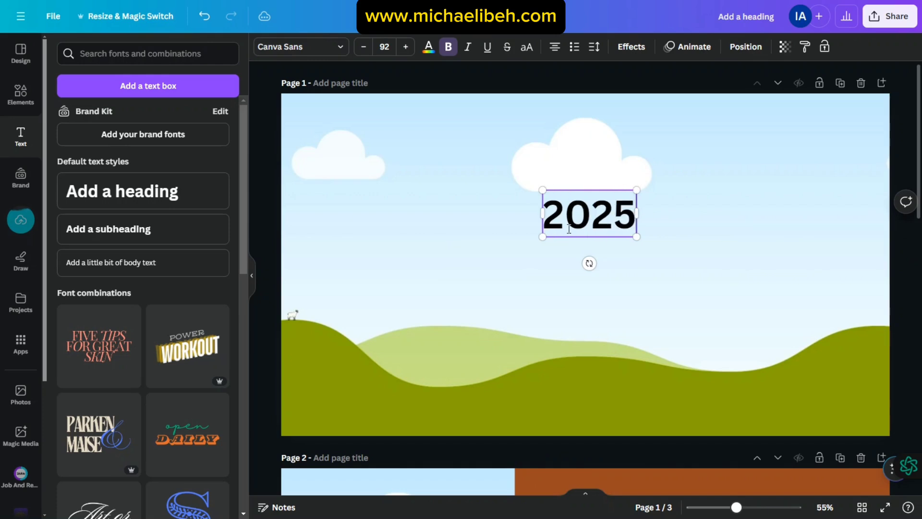
Set the font of the 2025 heading to RoxboroughCF
click(586, 261)
click(615, 229)
click(300, 46)
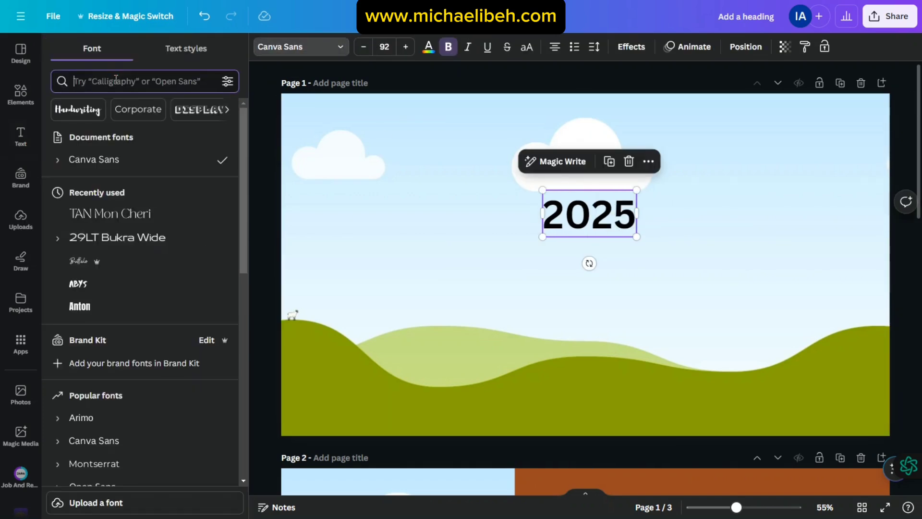
text(roxb)
click(96, 137)
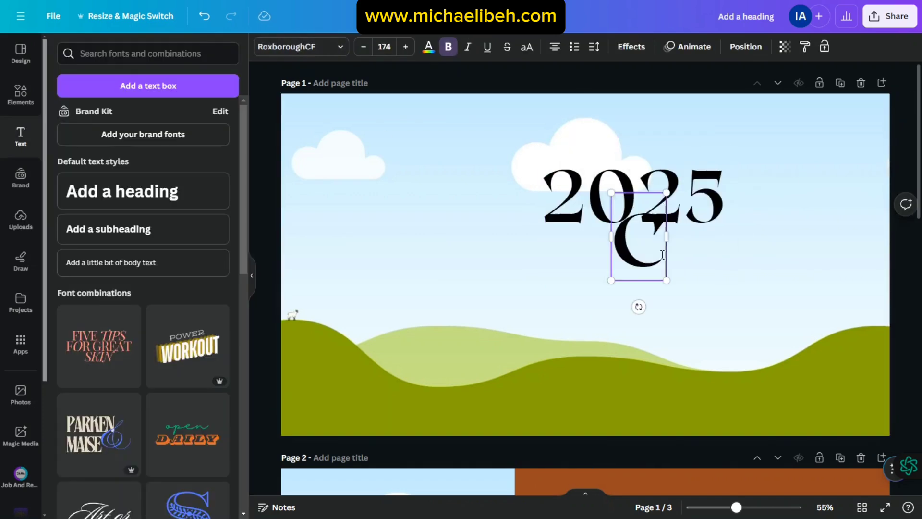
Compose the cover title with 2025 enlarged to size 245 and the word "Calender" placed directly beneath its right end
text(alender)
click(632, 194)
drag(725, 165, 801, 114)
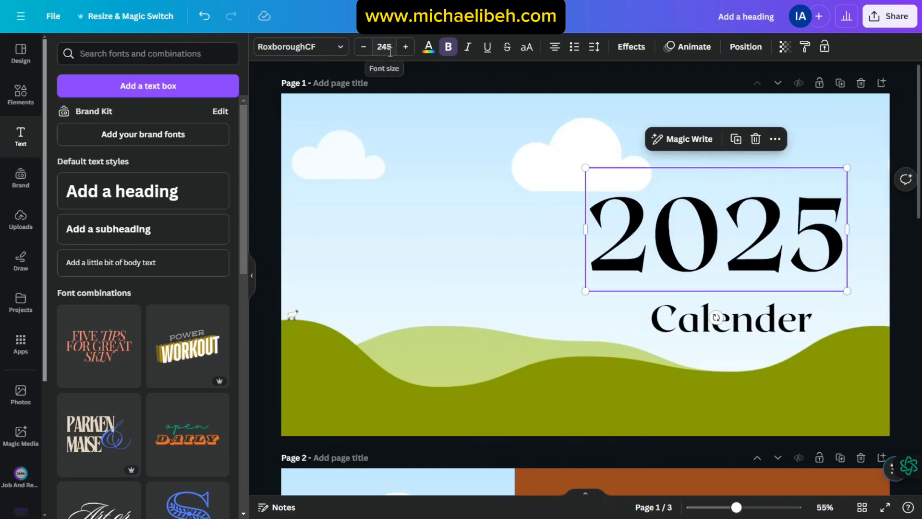
drag(753, 328, 779, 296)
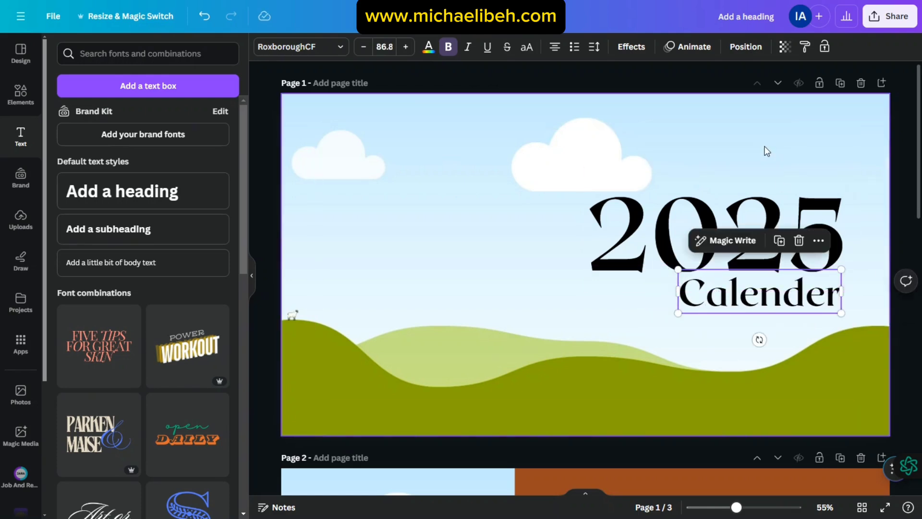
click(766, 150)
key(ctrl+z)
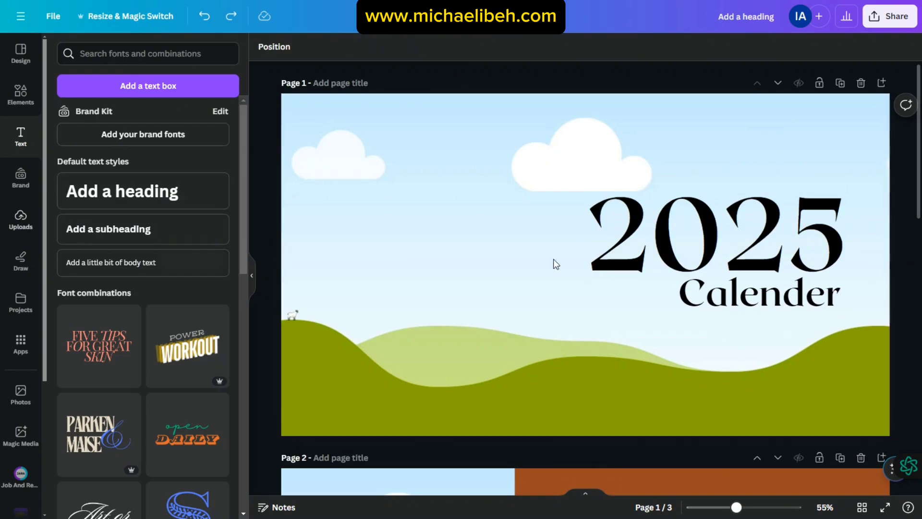
Delete the full-page frame from page 1
click(21, 220)
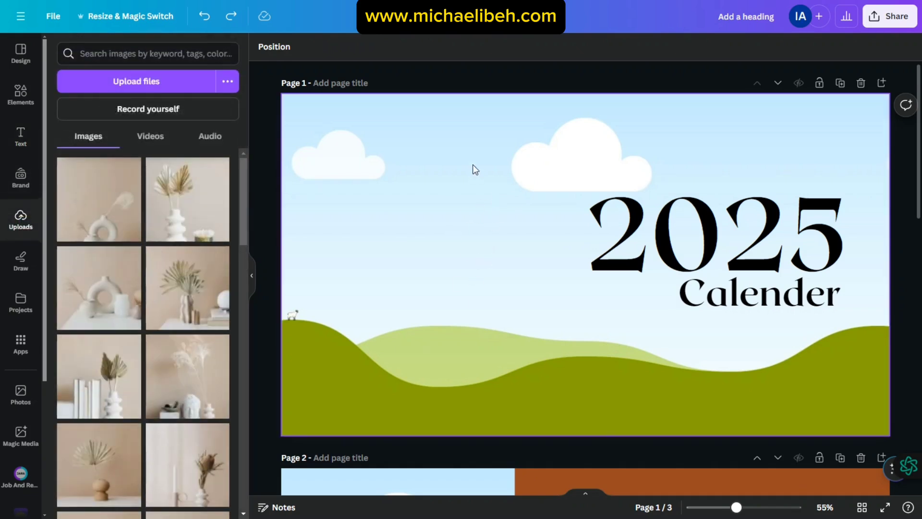
drag(528, 173, 450, 156)
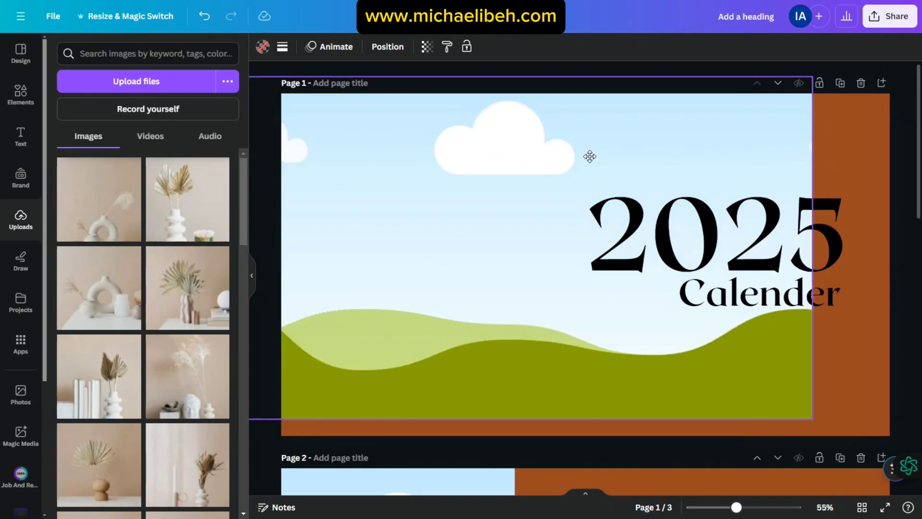
drag(589, 157, 469, 184)
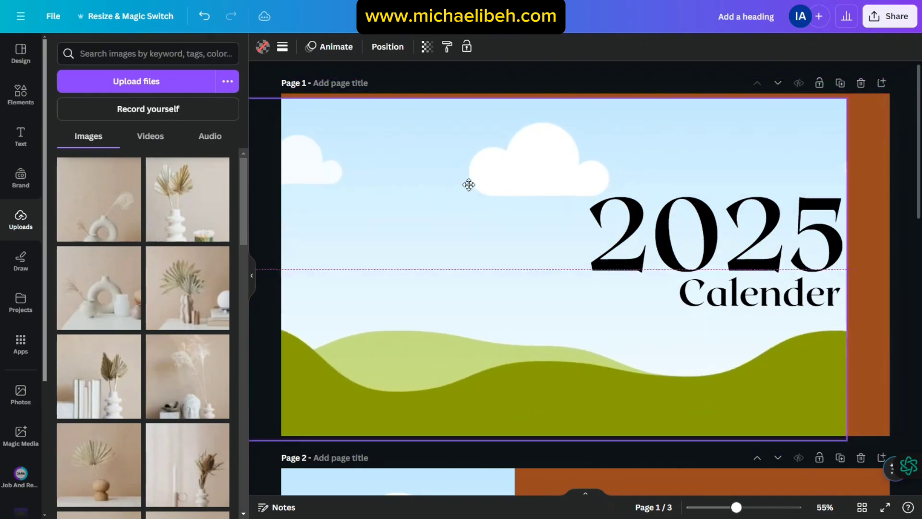
key(Delete)
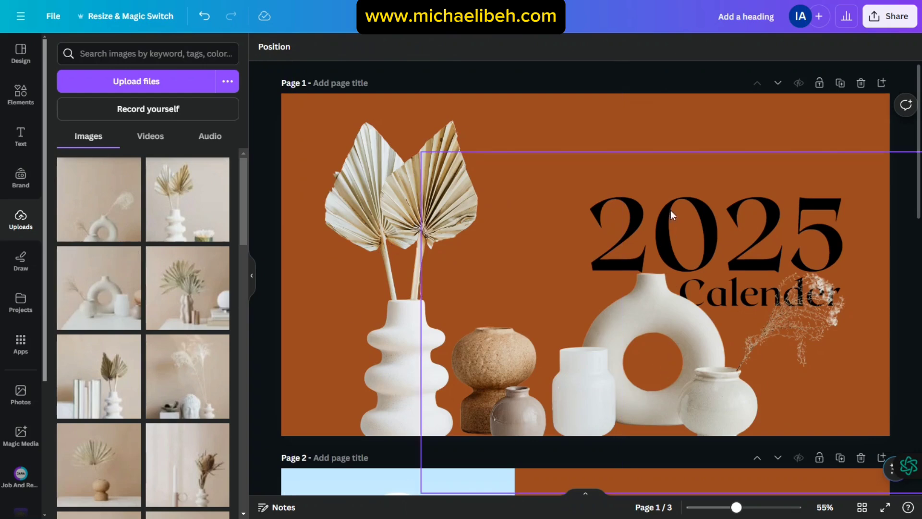
Crop the empty top of the vase group image and move the 2025 and Calender texts up, clear of the vases
click(647, 362)
drag(677, 152, 677, 261)
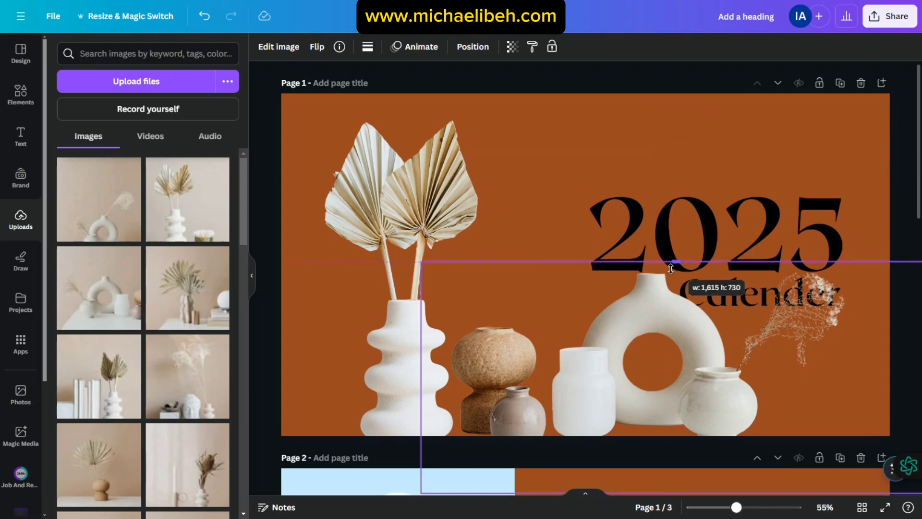
drag(682, 315, 684, 349)
drag(740, 240, 740, 182)
drag(779, 294, 779, 242)
drag(669, 373, 670, 336)
Browse the "calender background" photos and the uploaded plant photos for images suited to the month pages
click(18, 96)
scroll(151, 288, down, 5)
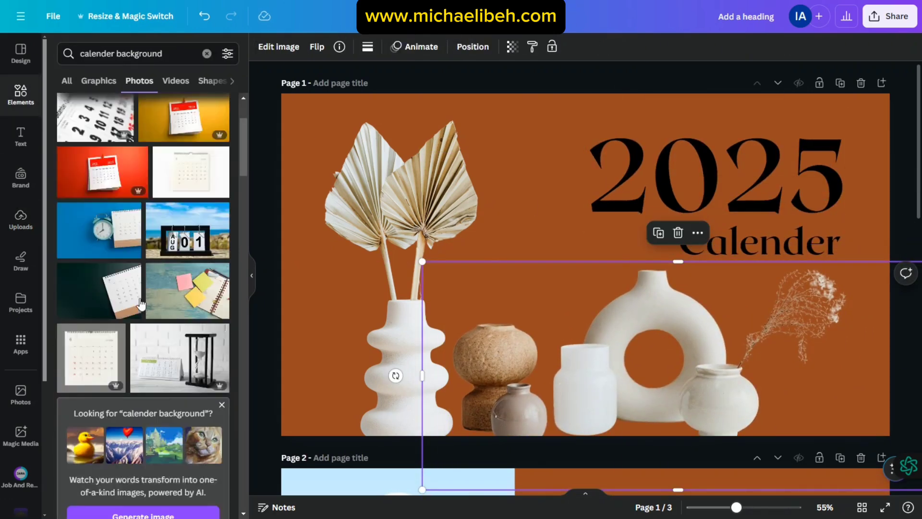
click(716, 178)
scroll(636, 269, down, 7)
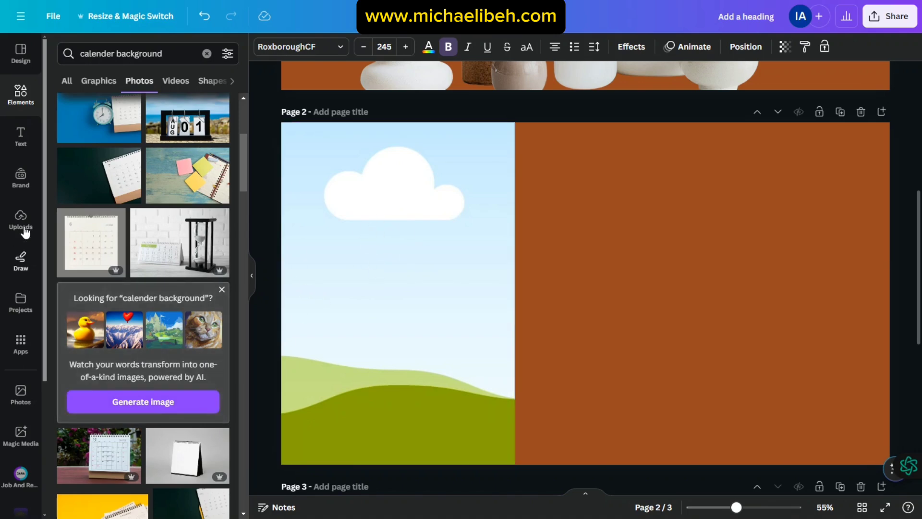
click(21, 220)
scroll(175, 368, down, 5)
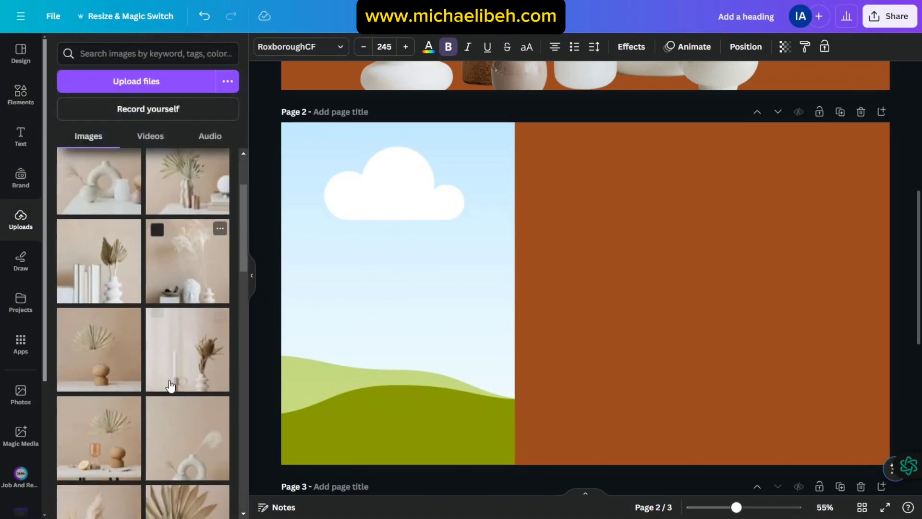
scroll(402, 275, down, 1)
Move the frame on page 3 to the page's right edge
scroll(402, 271, down, 6)
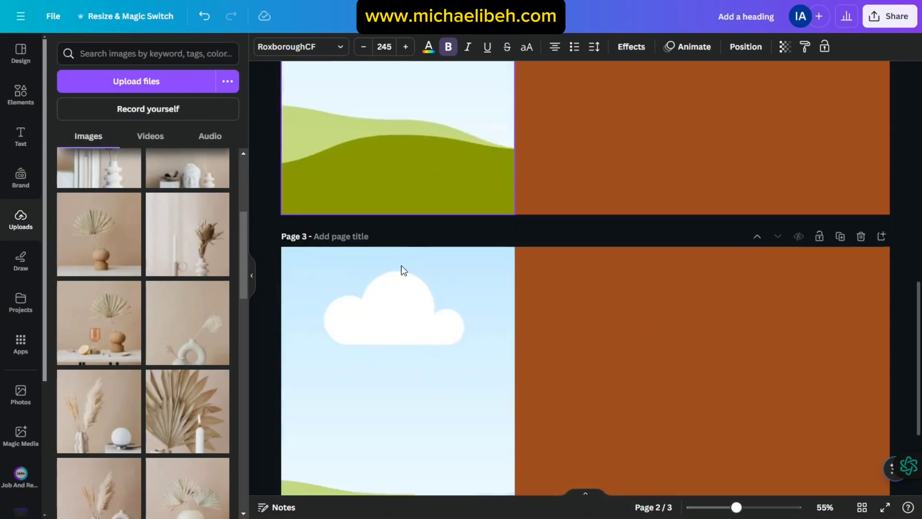
drag(414, 315, 788, 318)
scroll(512, 303, down, 1)
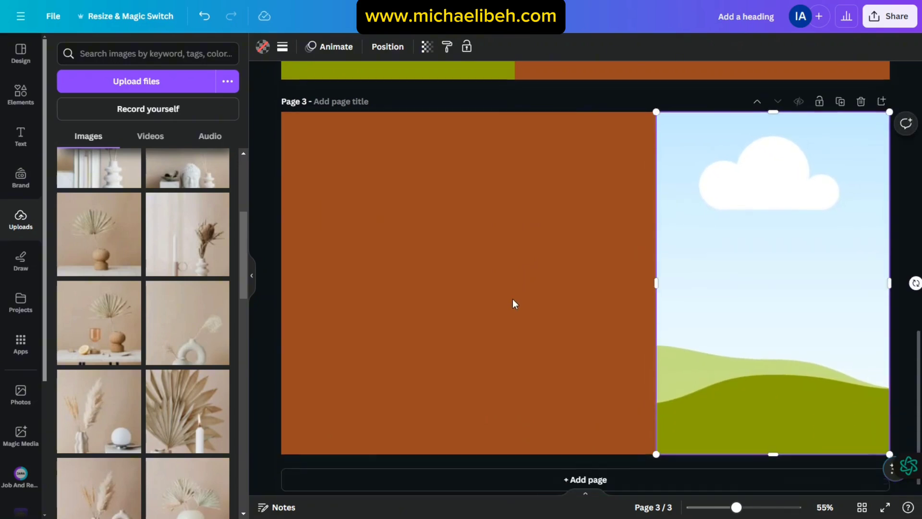
Create pages 4 and 5 by duplication, placing the frame at the left edge on page 4 and the right edge on page 5
click(840, 92)
drag(750, 258, 383, 263)
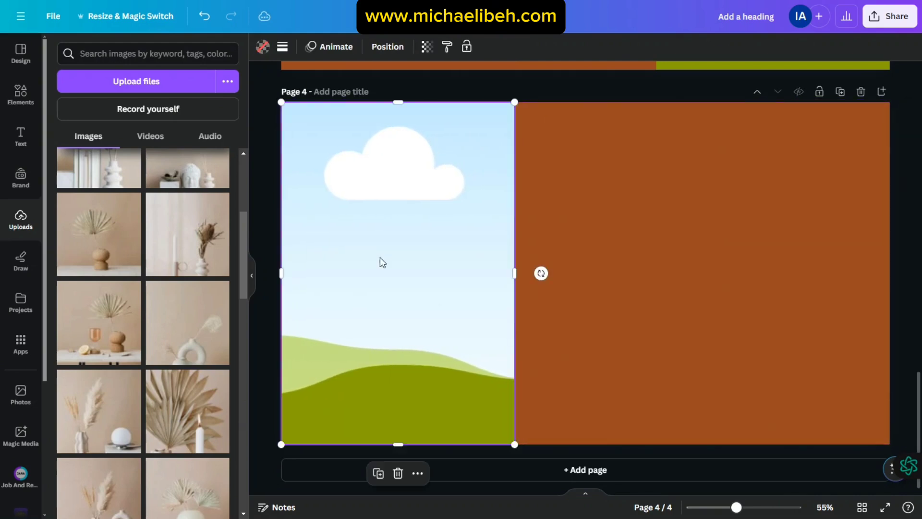
click(840, 92)
drag(408, 224, 783, 222)
click(546, 243)
Review all five pages, checking the cover and the alternating frame positions on the month pages
scroll(542, 247, up, 10)
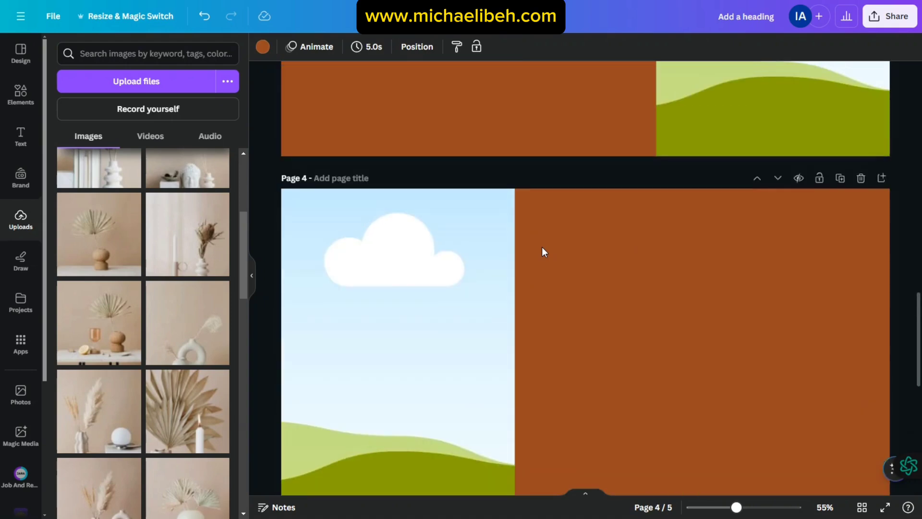
scroll(542, 246, up, 11)
scroll(542, 247, down, 14)
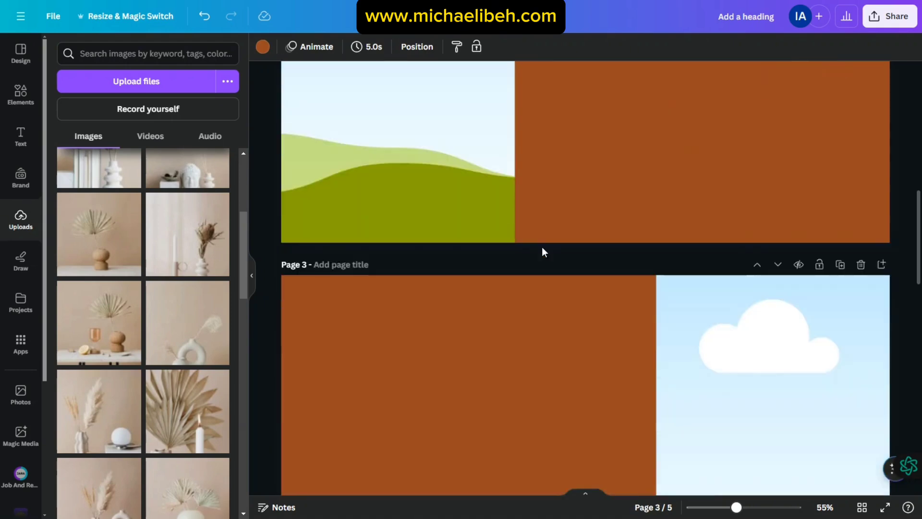
scroll(544, 244, down, 10)
scroll(570, 281, up, 14)
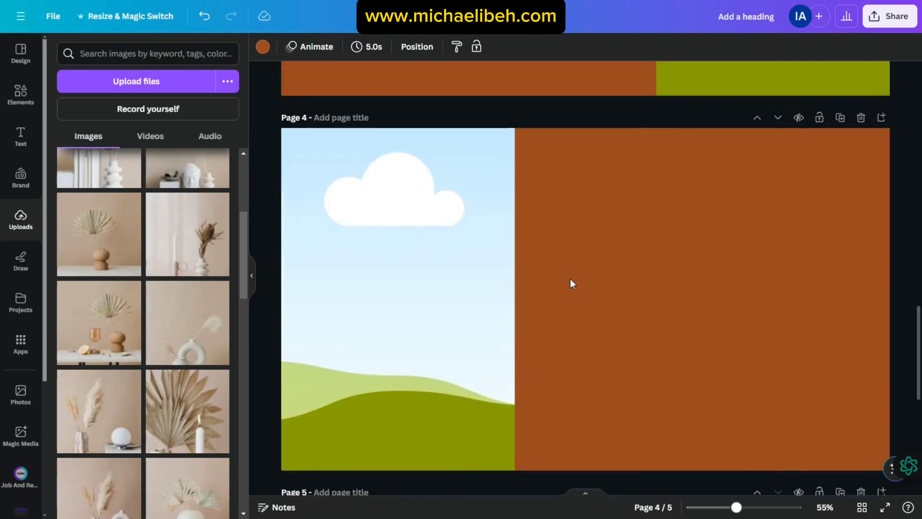
scroll(570, 279, up, 15)
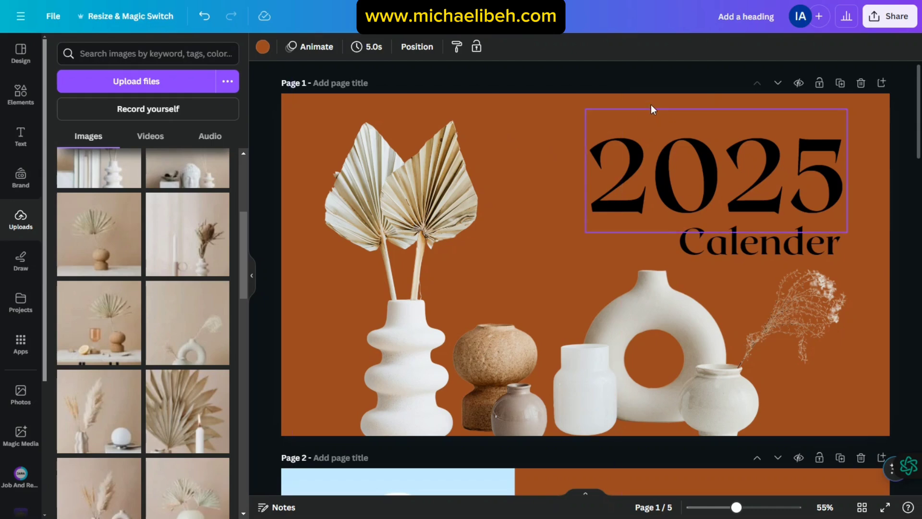
scroll(880, 197, down, 7)
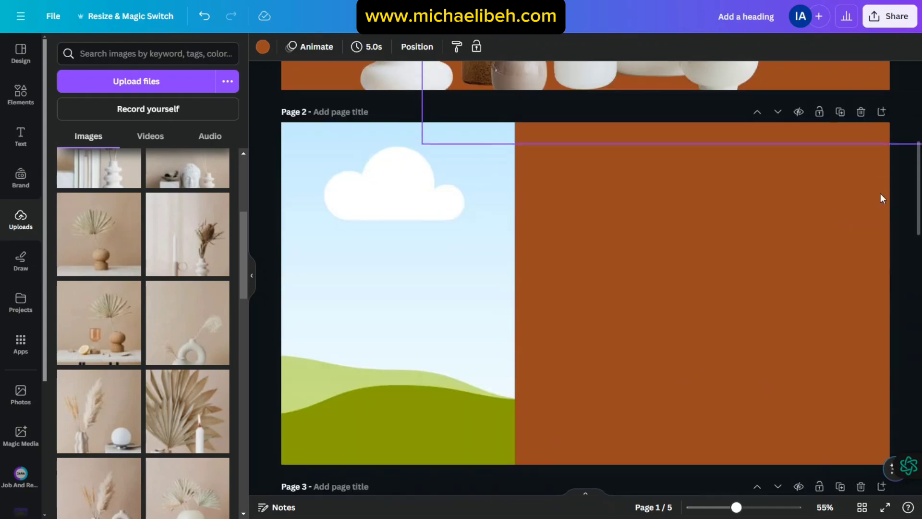
scroll(900, 233, down, 2)
scroll(900, 231, up, 9)
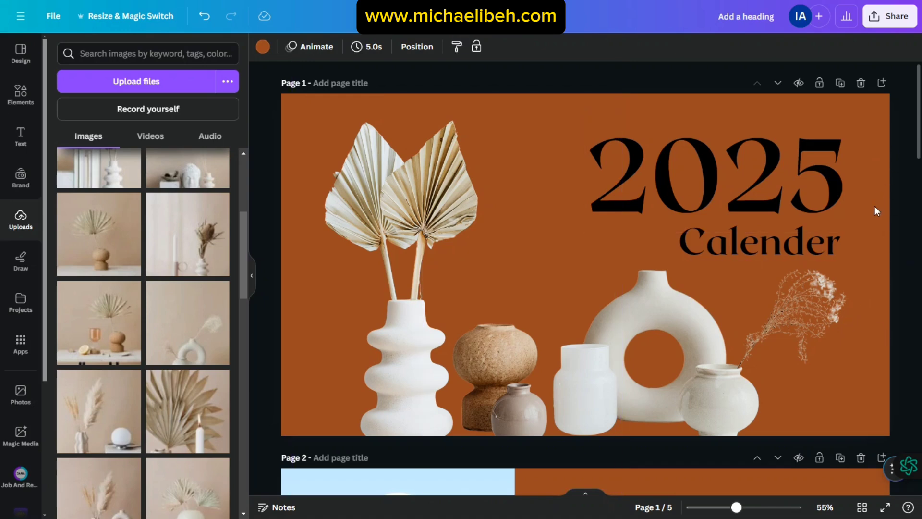
scroll(872, 212, down, 5)
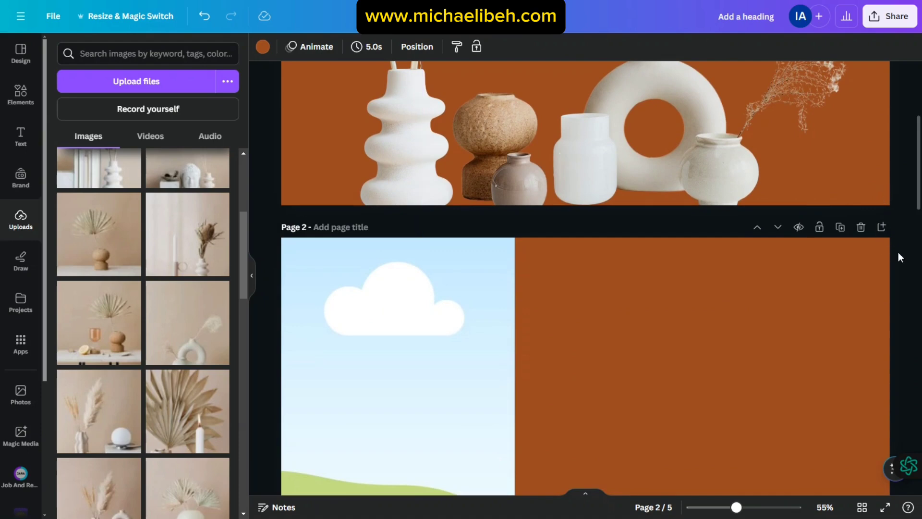
scroll(898, 252, down, 3)
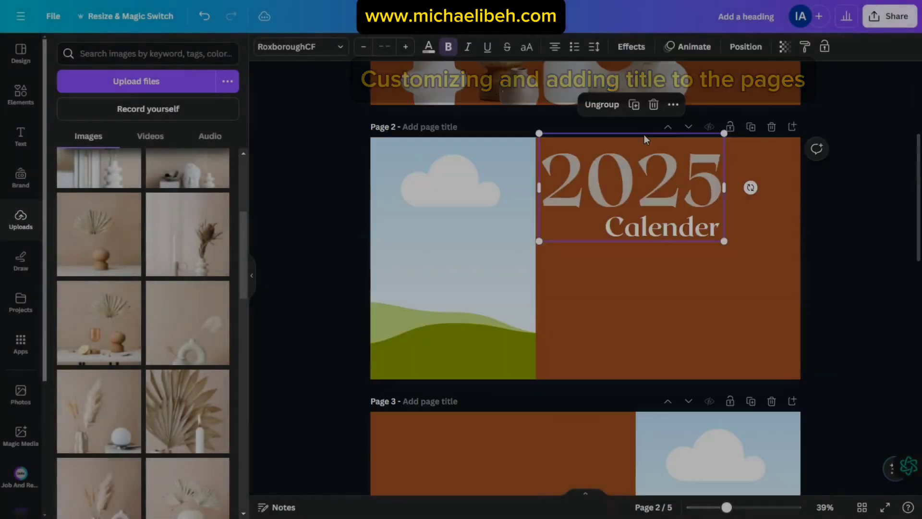
Split a copy of the cover title on page 2 into separate texts, shrink "2025" and place "Calender" below it
drag(645, 136, 710, 140)
click(730, 231)
click(757, 185)
drag(730, 231, 581, 210)
drag(791, 138, 722, 172)
drag(581, 210, 624, 260)
Replace the "Calender" text on page 2 with "January"
double_click(625, 259)
text(January January)
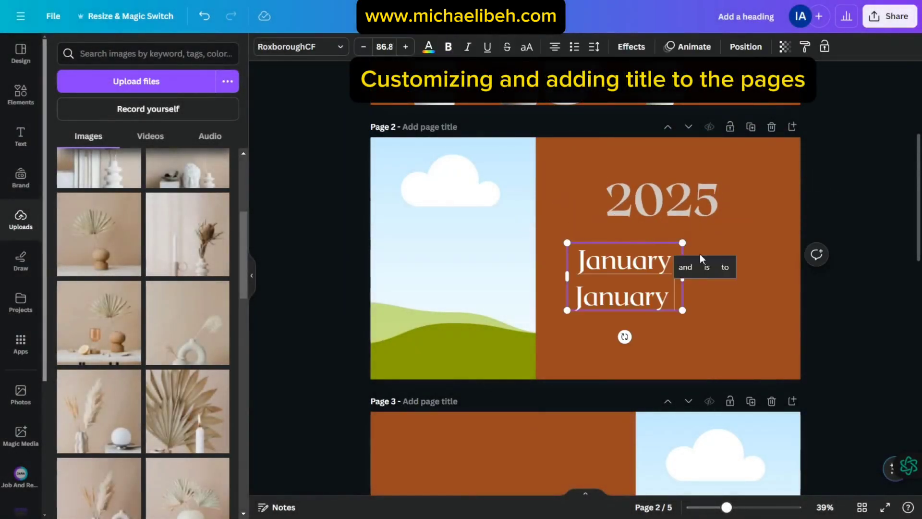
key(BackSpace)
key(BackSpace)
key(BackSpace)
key(BackSpace)
key(BackSpace)
key(BackSpace)
key(BackSpace)
key(BackSpace)
Overlap "January" on "2025", combine them into one title and position it near page 2's upper-right corner
drag(682, 259, 643, 163)
click(740, 288)
drag(571, 148, 783, 235)
drag(740, 200, 737, 187)
click(757, 183)
Copy the January title to page 3, change the month to "February" and move it to the brown area beside the frame
key(ctrl+c)
scroll(740, 289, down, 2)
key(ctrl+v)
double_click(525, 337)
text(February)
drag(740, 342, 516, 356)
click(819, 339)
click(510, 334)
click(577, 408)
scroll(672, 288, up, 2)
scroll(672, 288, down, 2)
click(204, 16)
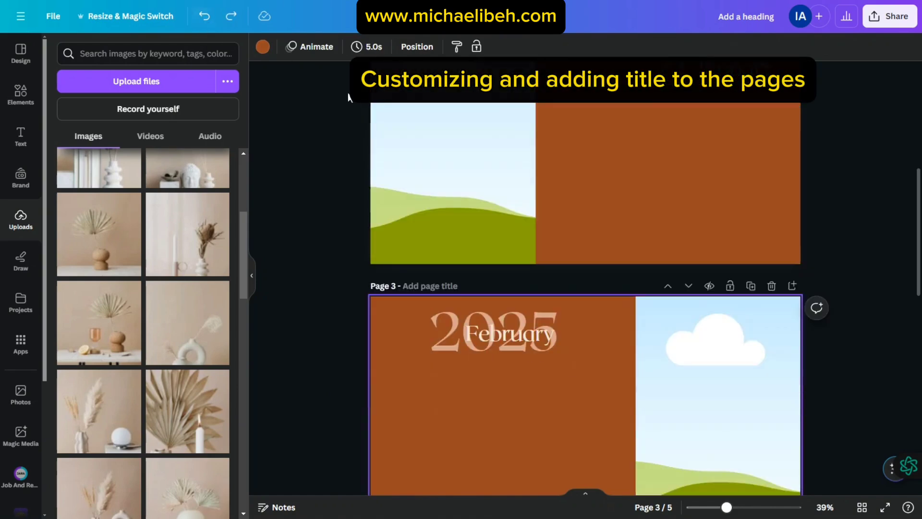
Copy the February title to page 4, place it near the page's upper-right corner and change the month to "March"
click(846, 253)
scroll(846, 253, down, 2)
click(512, 219)
key(ctrl+c)
scroll(512, 240, down, 5)
key(ctrl+v)
drag(496, 258, 732, 262)
click(814, 284)
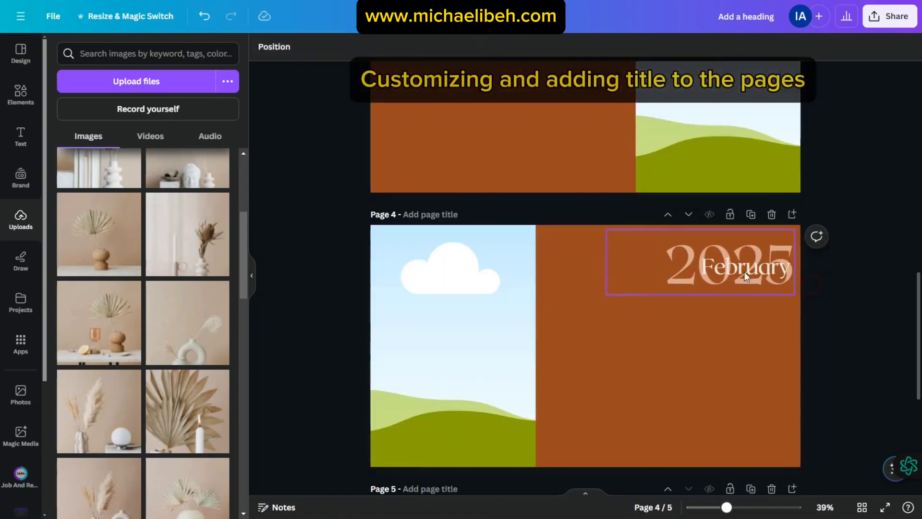
double_click(745, 273)
text(March)
Paste the title onto page 5, move it to the page's upper-left area and change the month to "April"
scroll(746, 288, down, 5)
key(ctrl+v)
drag(740, 307, 514, 305)
double_click(533, 306)
text(April)
Duplicate page 5 to create page 6, deleting the extra copy of the title
right_click(539, 308)
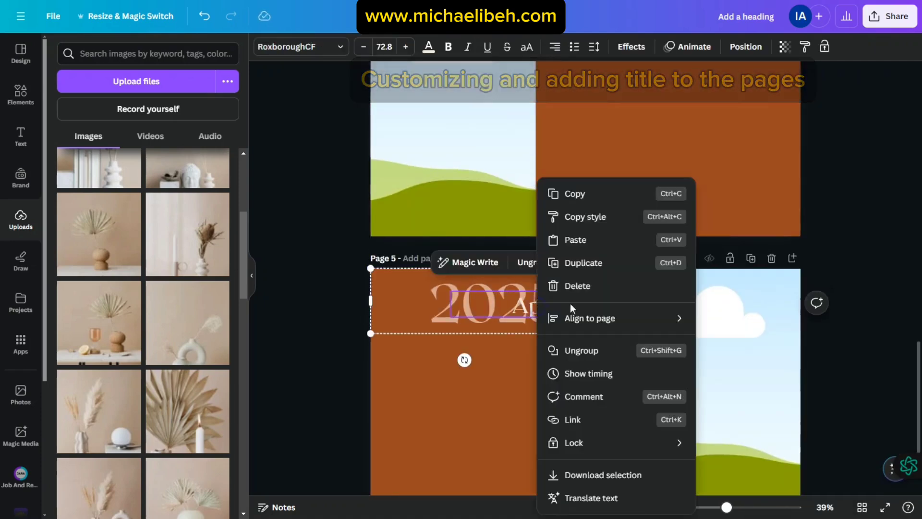
click(583, 262)
scroll(624, 297, down, 2)
key(Delete)
click(751, 191)
scroll(570, 295, up, 2)
click(540, 332)
key(Delete)
scroll(540, 329, up, 5)
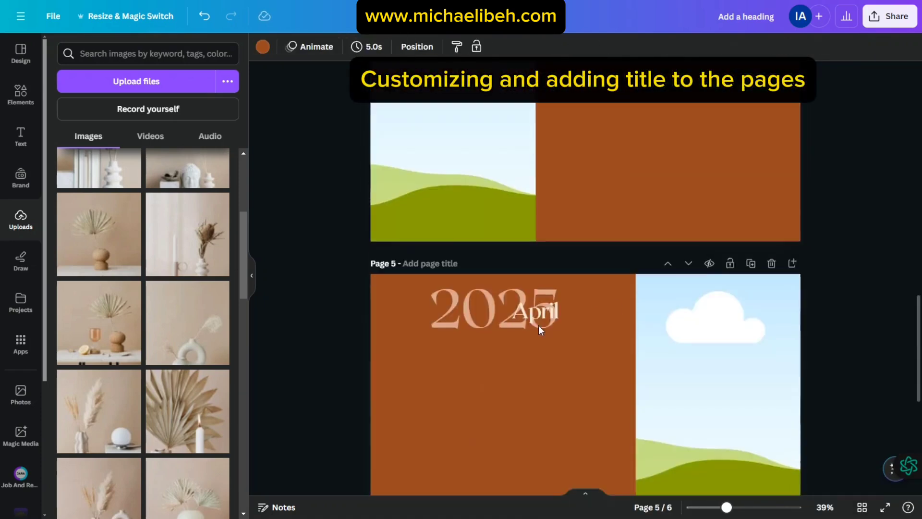
Change the month on the last page to "May" and duplicate that page until the design has 13 pages
scroll(539, 331, up, 19)
scroll(539, 330, down, 20)
double_click(537, 241)
text(May)
click(752, 193)
click(752, 193)
click(753, 193)
On page 6, move the title to the upper right and the frame to the left edge, and change the month to "June"
scroll(807, 193, up, 8)
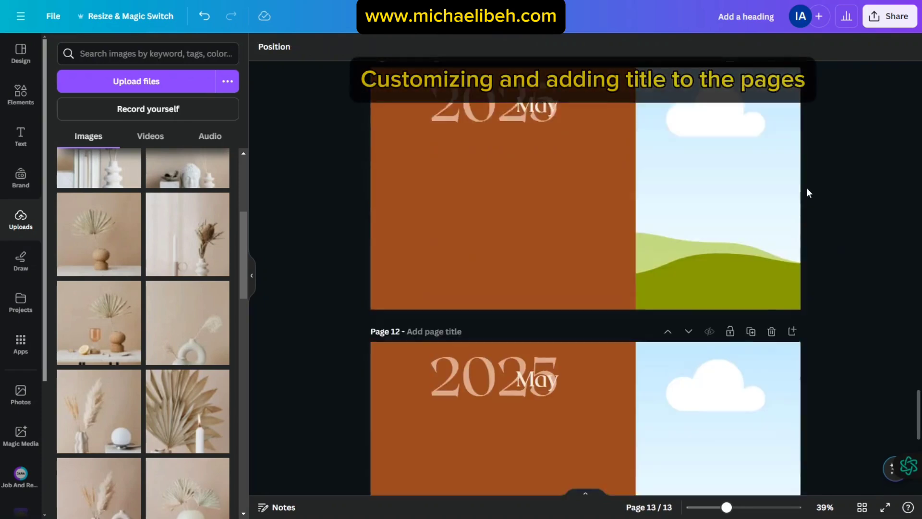
scroll(807, 192, up, 20)
scroll(789, 231, down, 5)
drag(537, 163, 765, 164)
drag(753, 290, 488, 291)
double_click(765, 163)
click(826, 240)
scroll(826, 240, down, 5)
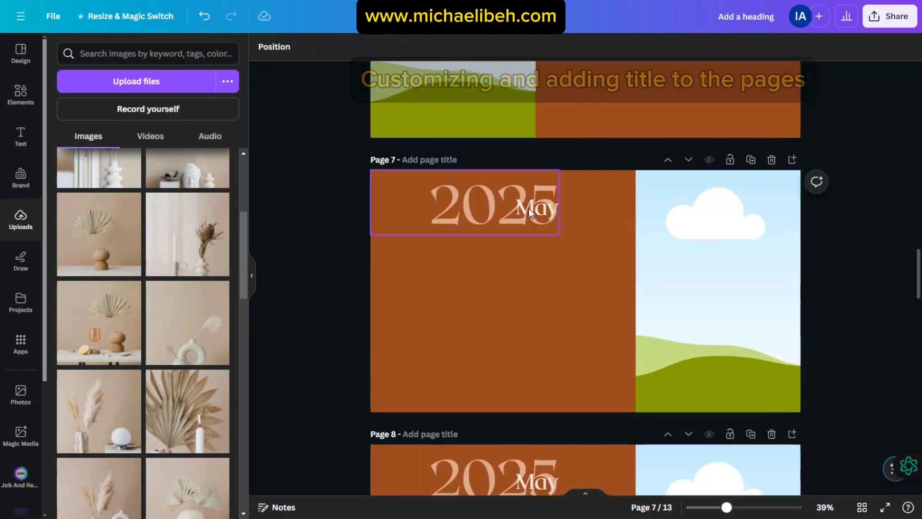
Set page 7's month to "July" and page 8's to "August", moving page 8's title to the right and its frame to the left edge
double_click(530, 211)
text(July)
drag(536, 247, 769, 247)
drag(718, 331, 485, 331)
double_click(765, 248)
text(August)
Set page 9's month to "September" and page 10's to "October", moving page 10's title to the right and its frame to the left edge
double_click(534, 179)
text(Seo)
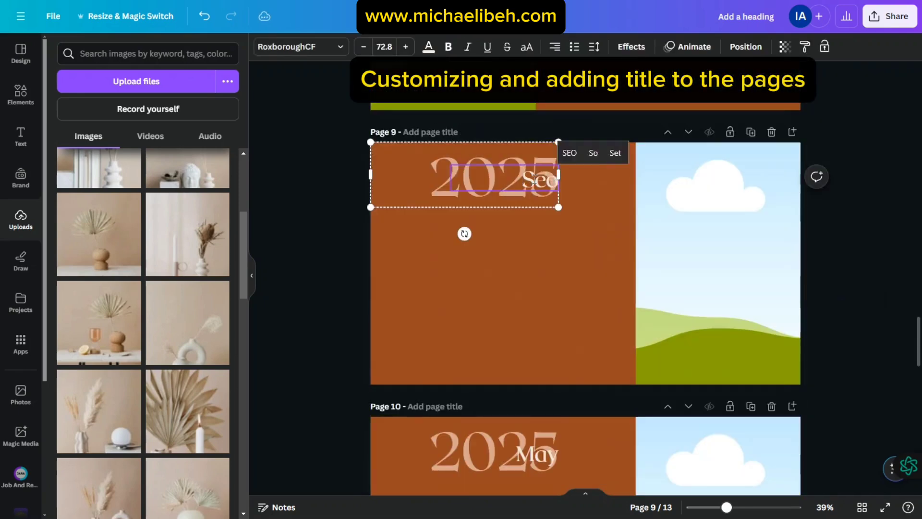
scroll(632, 261, down, 5)
drag(535, 235, 768, 235)
drag(718, 312, 770, 317)
double_click(768, 243)
text(October)
Set page 11's month to "November" and page 12's to "December", placing page 12's title at the right and its frame at the left edge
scroll(840, 294, down, 7)
double_click(540, 153)
text(November)
click(899, 193)
scroll(865, 216, down, 2)
drag(718, 336, 485, 307)
scroll(482, 280, down, 2)
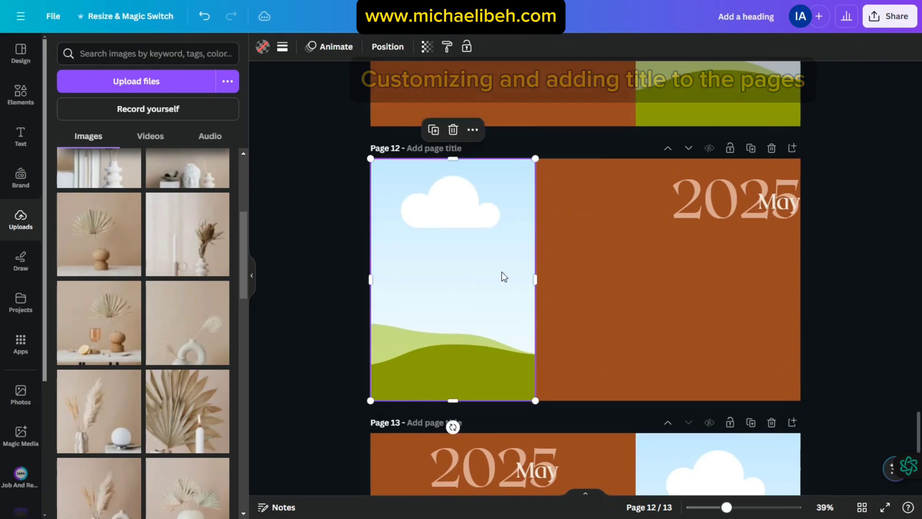
double_click(779, 202)
text(December)
Remove the frame and month text from page 13, replace "2025" with "Last Page" and center it on the page
scroll(805, 251, down, 5)
click(718, 307)
click(719, 175)
double_click(607, 305)
text(Last Page)
drag(660, 317, 629, 323)
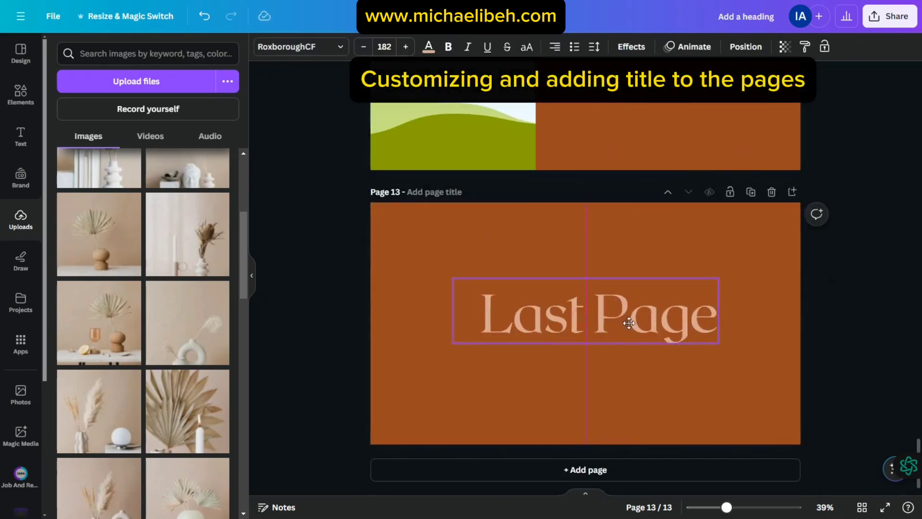
click(841, 300)
Review the titled calendar pages and browse the uploaded plant photos for images to fill the month frames
scroll(841, 301, up, 20)
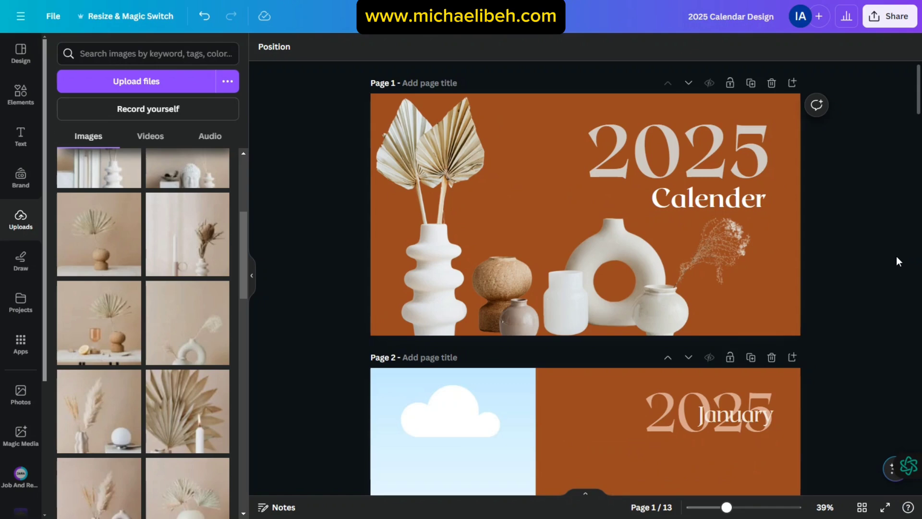
scroll(897, 260, down, 5)
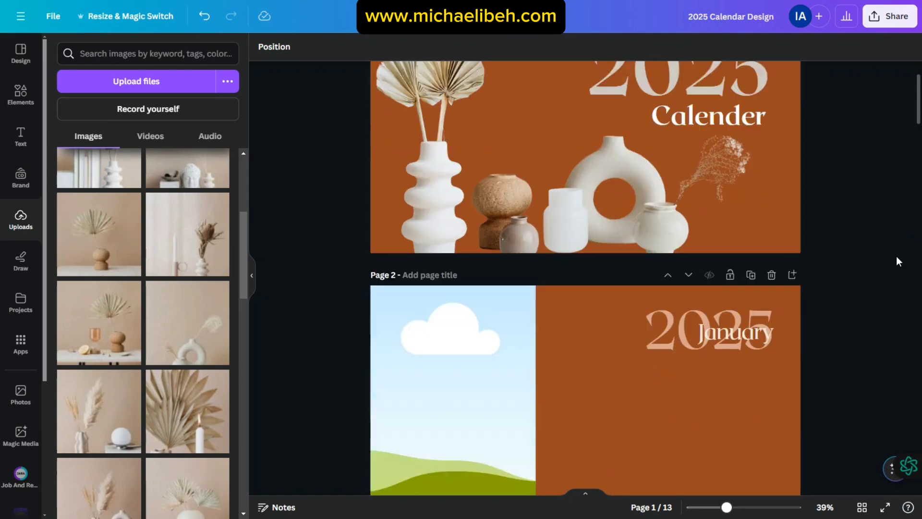
scroll(482, 251, down, 5)
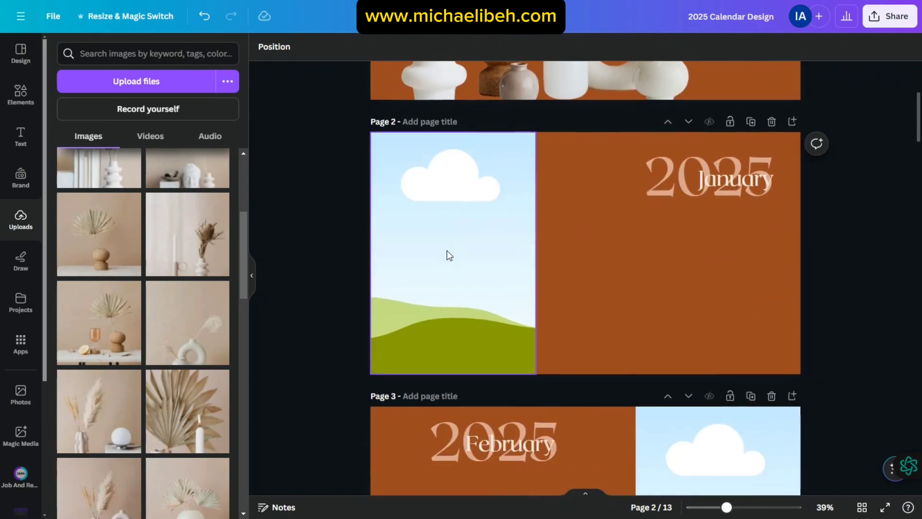
scroll(723, 309, down, 4)
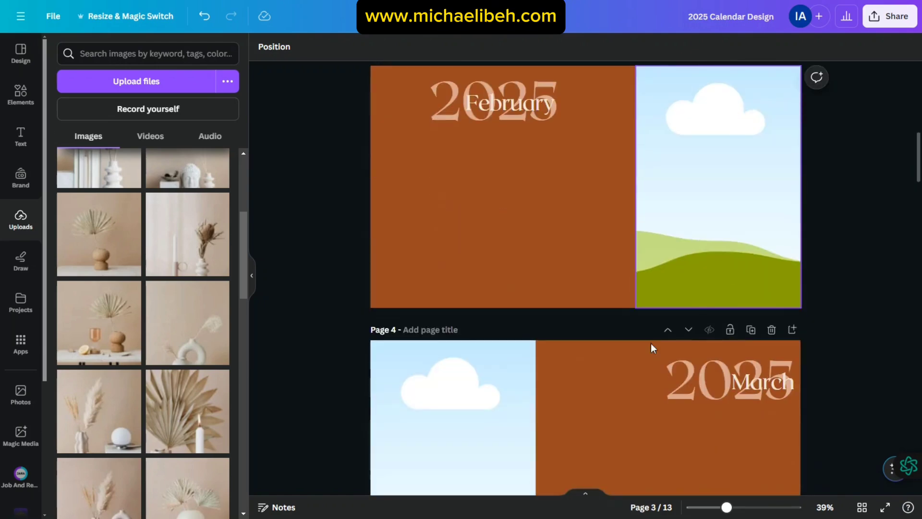
scroll(650, 354, up, 10)
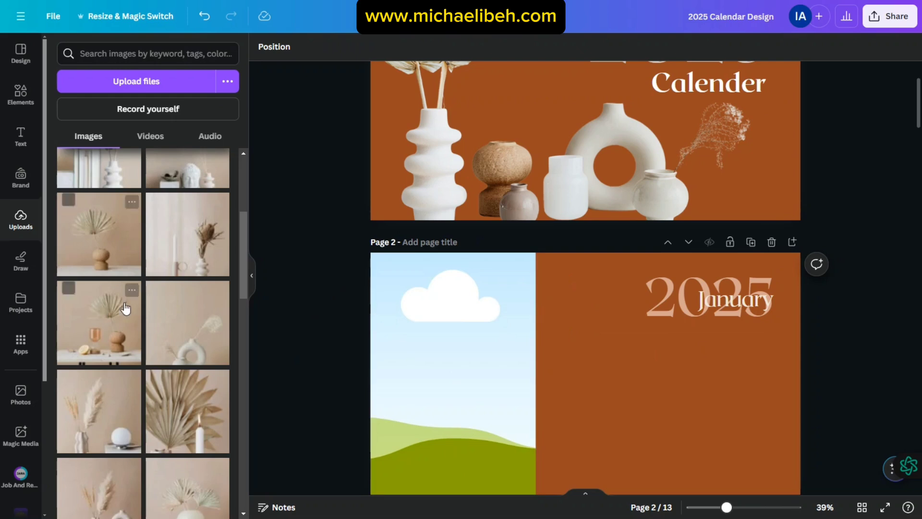
scroll(127, 309, up, 3)
scroll(168, 342, up, 3)
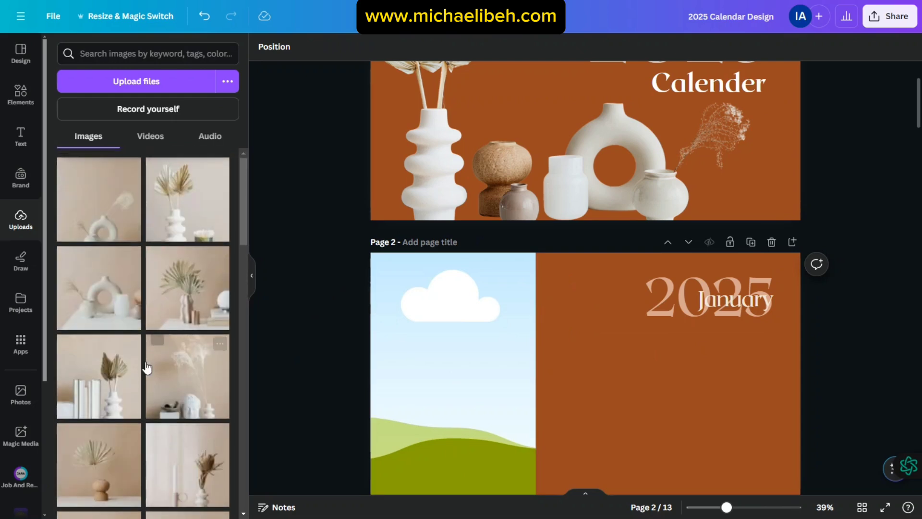
scroll(180, 365, down, 3)
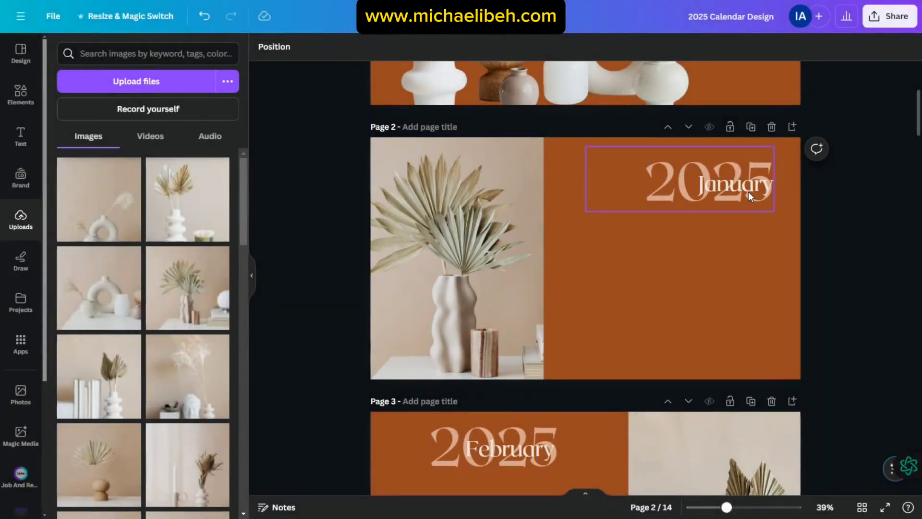
Move the January title on page 2 closer to the page's upper-right corner
scroll(852, 244, up, 5)
scroll(852, 244, down, 5)
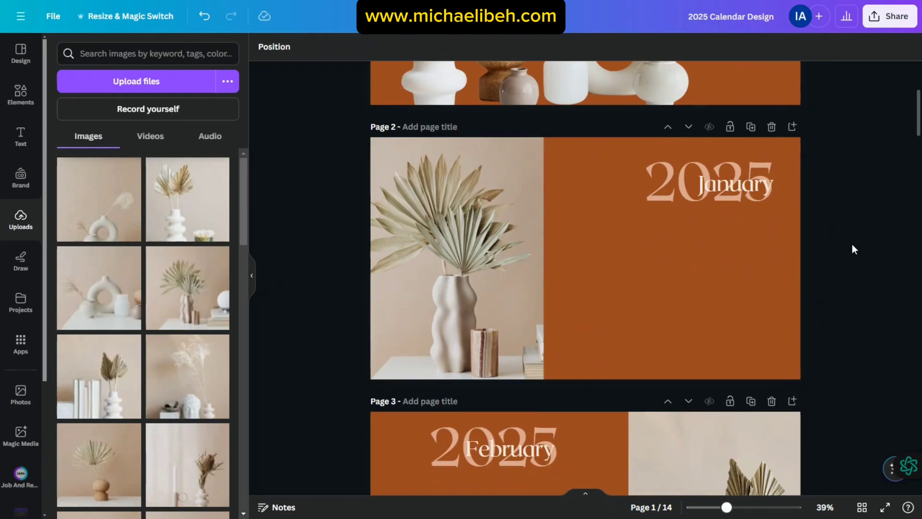
drag(719, 183, 735, 172)
click(853, 232)
Check the title placement and frame photos on the pages from February through the last page, then return to the cover
scroll(564, 284, down, 3)
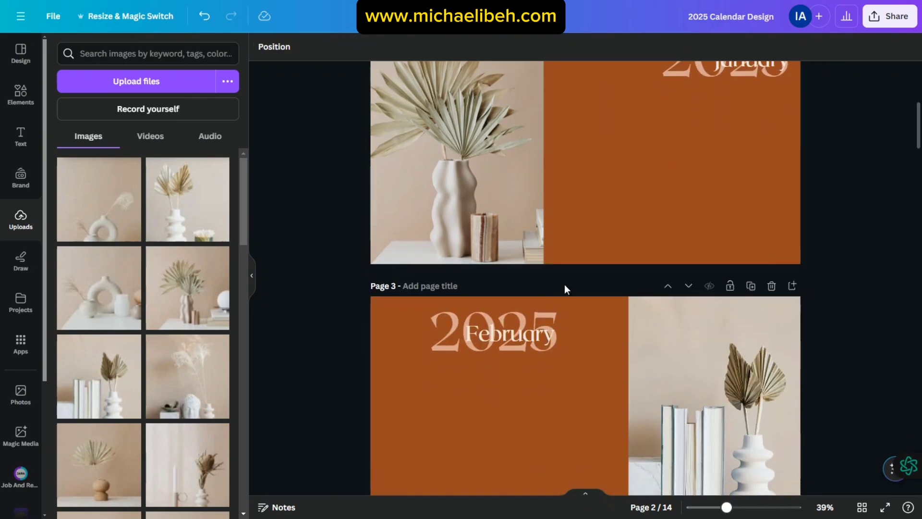
click(532, 324)
scroll(691, 307, down, 9)
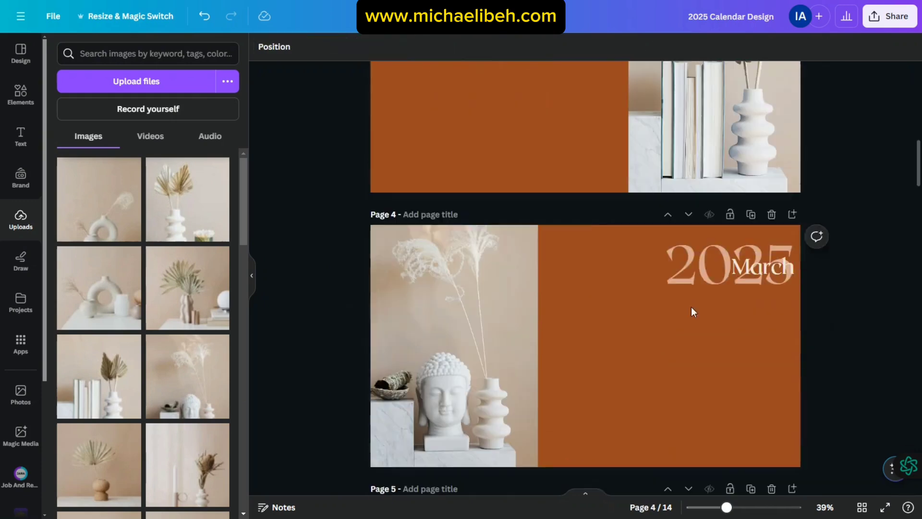
click(723, 265)
click(833, 240)
scroll(807, 212, down, 4)
click(533, 307)
click(343, 275)
scroll(365, 269, down, 6)
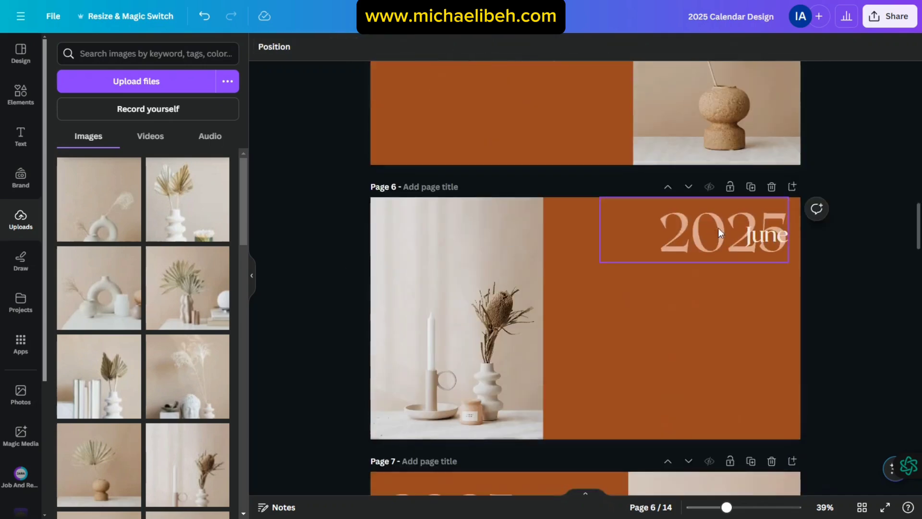
click(720, 232)
scroll(823, 259, down, 20)
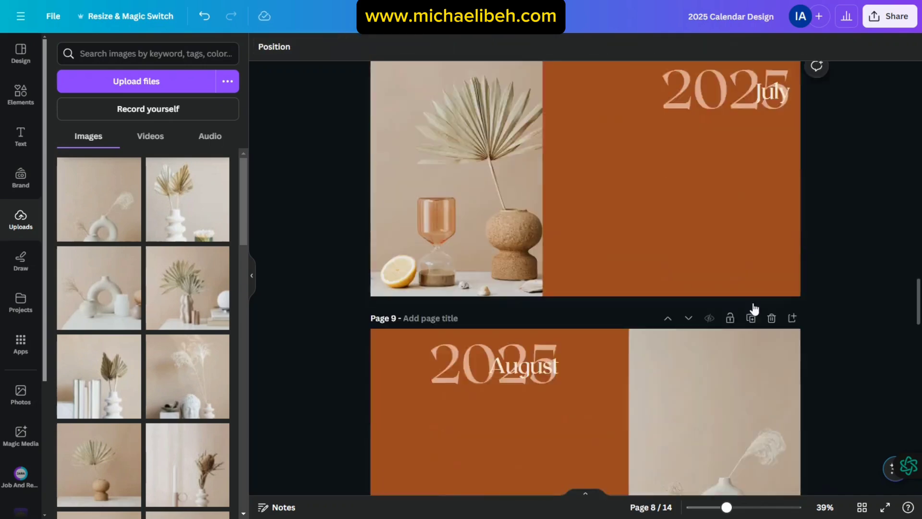
scroll(720, 269, down, 16)
click(533, 302)
scroll(622, 326, down, 5)
click(811, 228)
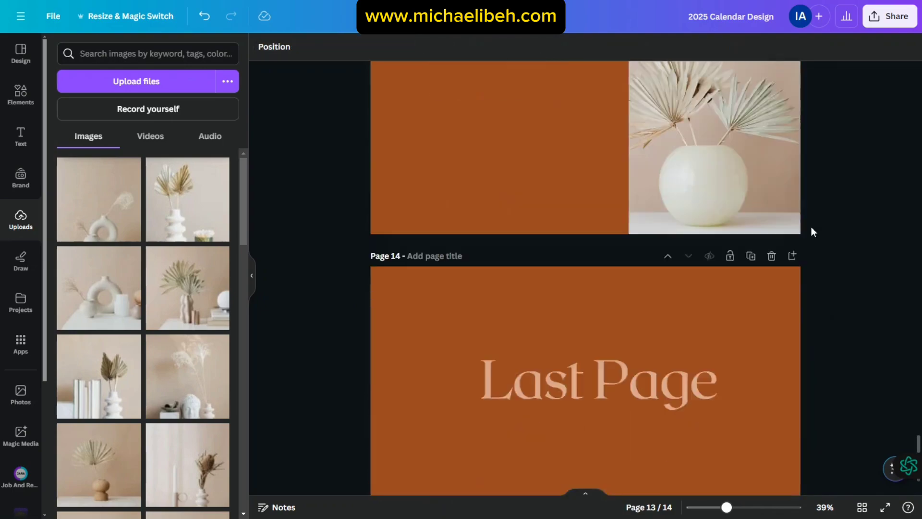
scroll(863, 232, up, 20)
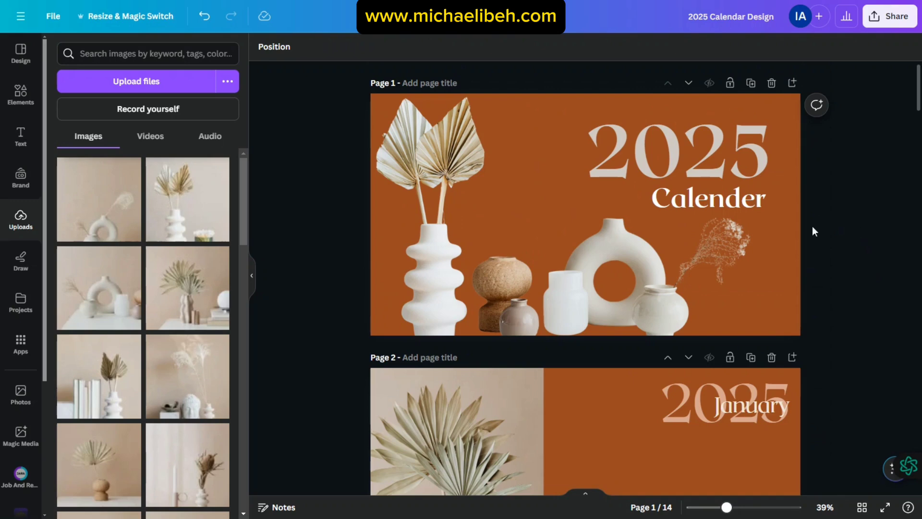
scroll(816, 231, down, 3)
scroll(719, 375, down, 3)
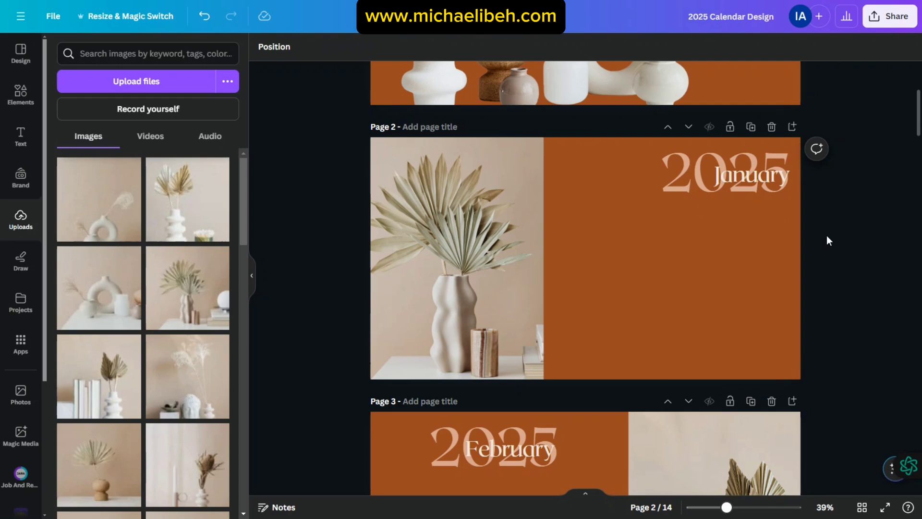
scroll(826, 236, up, 5)
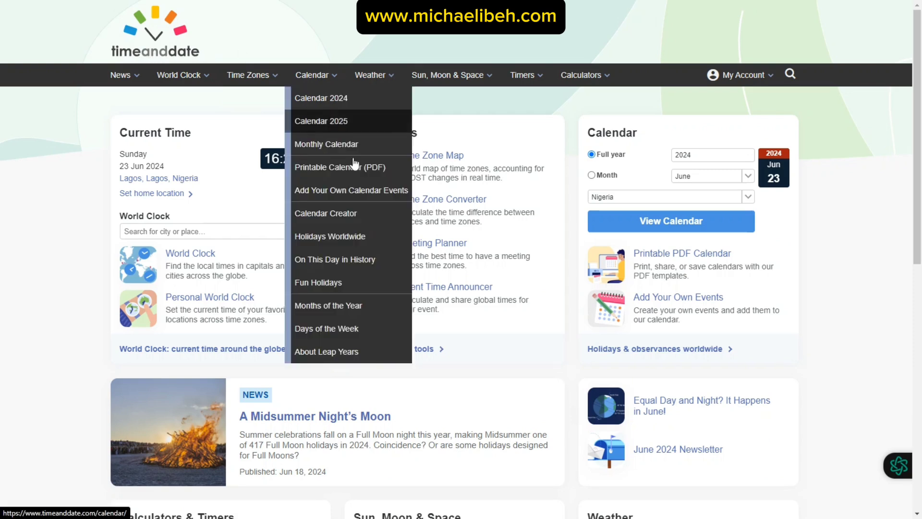
Switch to the timeanddate website, open its Calendar 2025 page and look through the dates of all twelve months
mouse_move(312, 75)
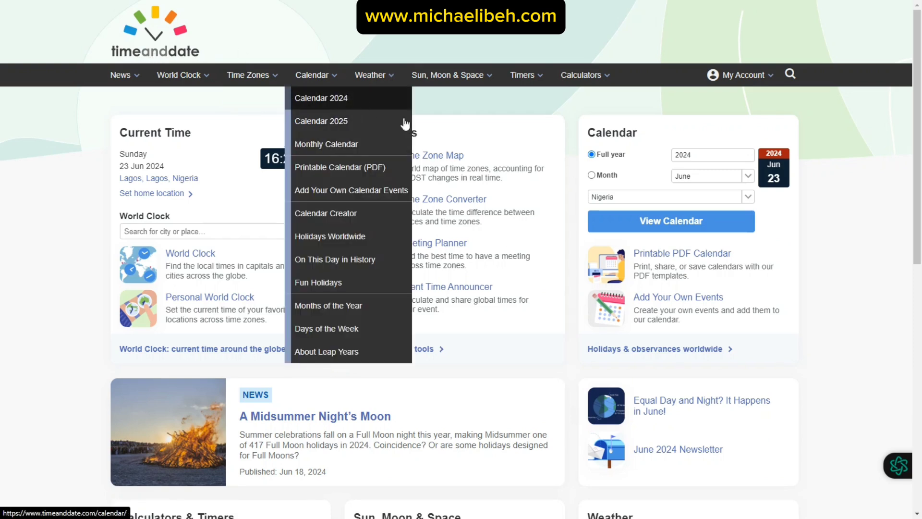
click(336, 124)
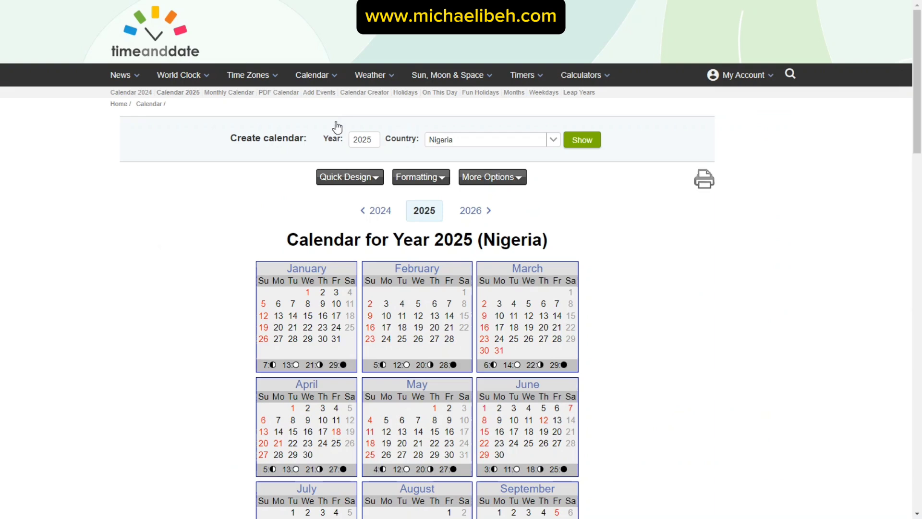
scroll(648, 272, down, 1)
scroll(648, 270, down, 2)
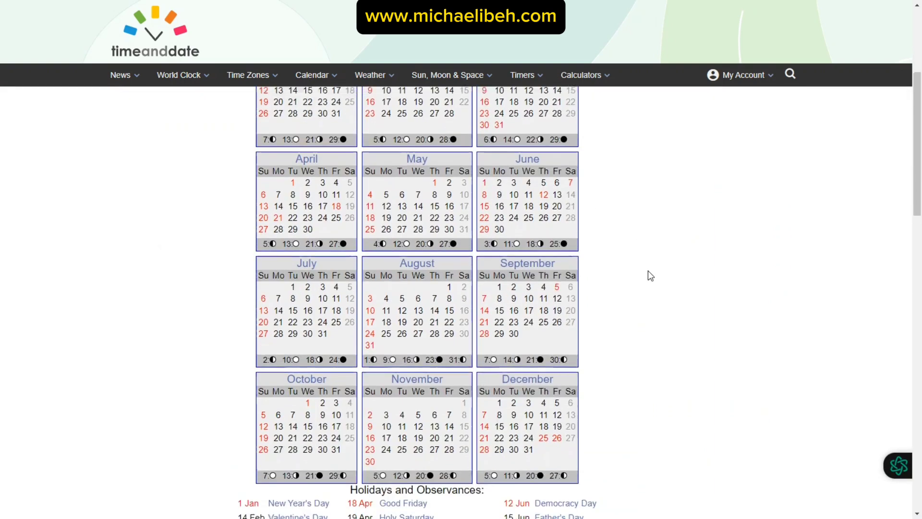
scroll(647, 270, up, 2)
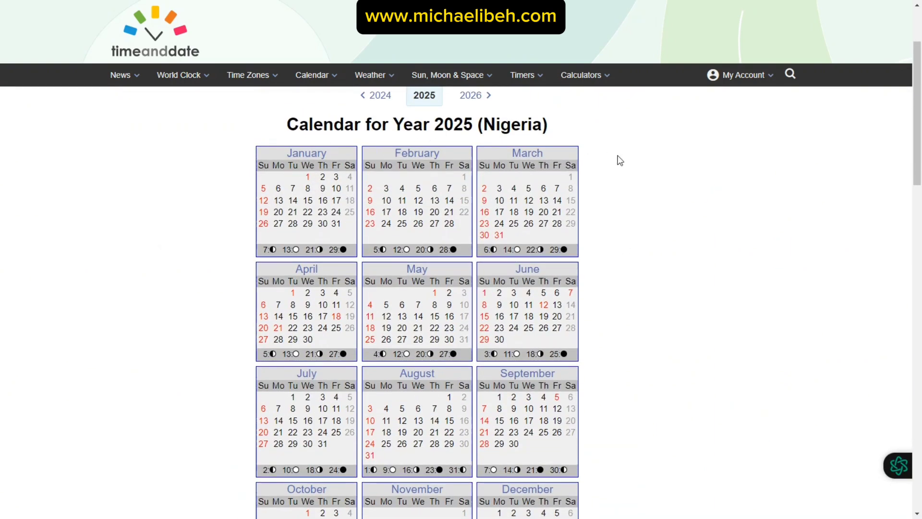
Look through the calendar's country and year options and the Nigeria Holidays and Observances list, ending back at January
scroll(608, 221, up, 2)
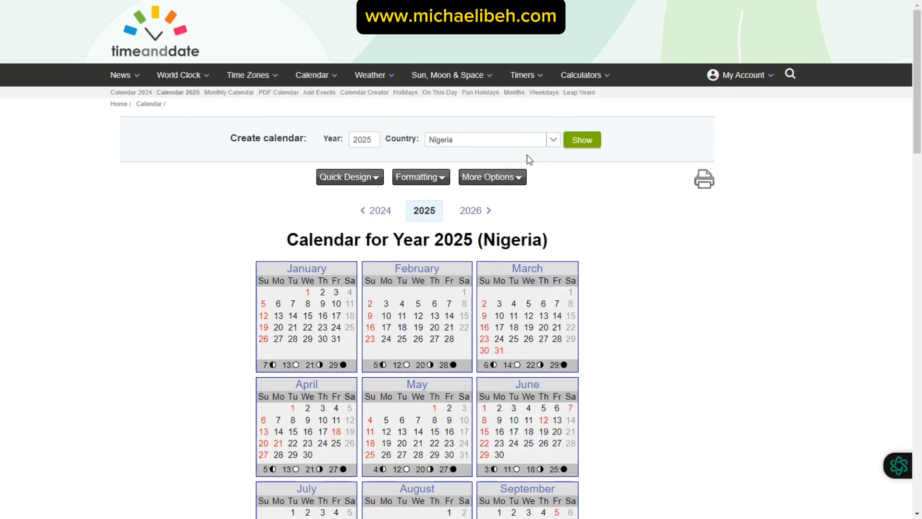
click(553, 139)
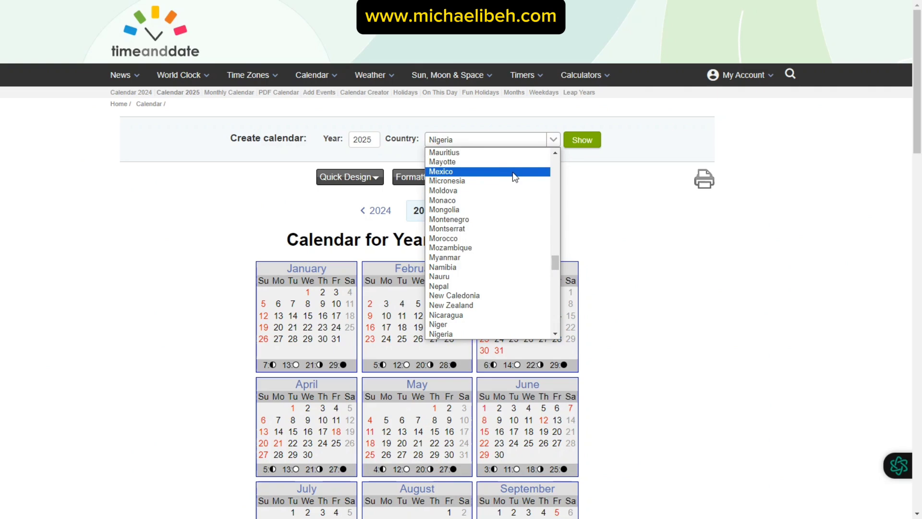
click(620, 189)
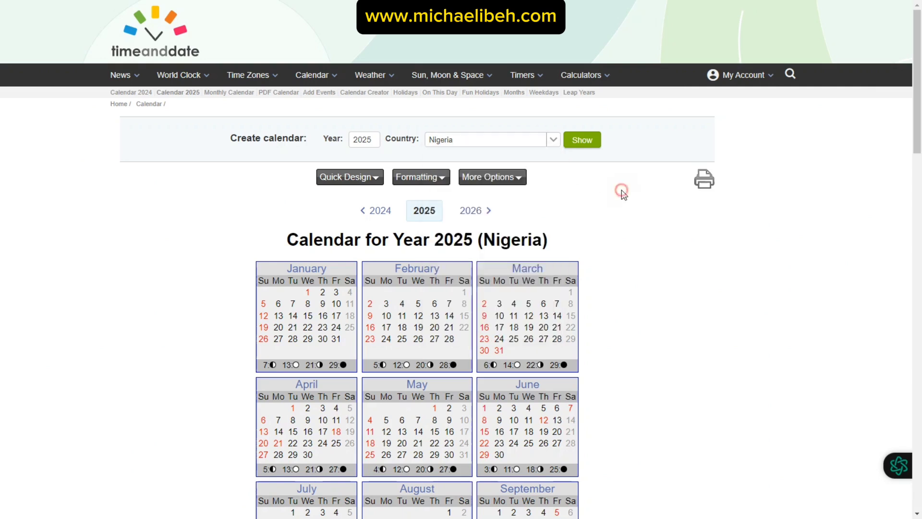
click(371, 138)
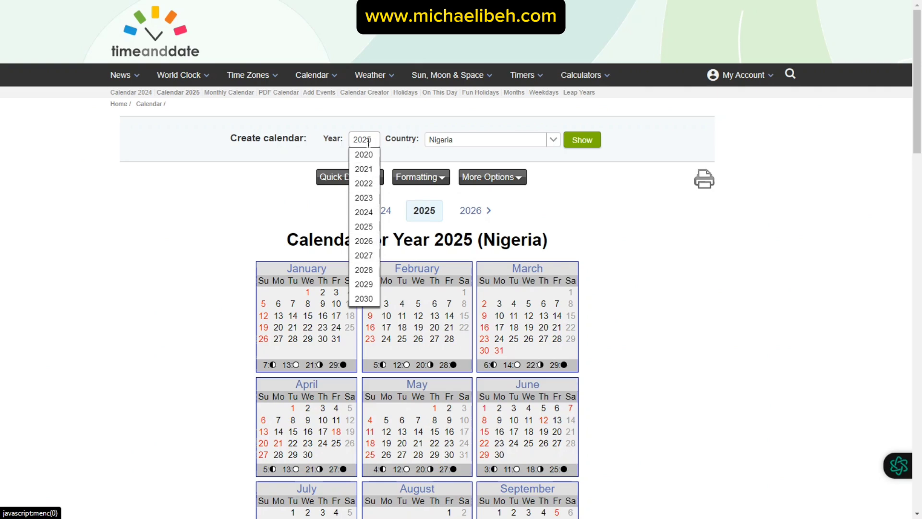
scroll(448, 265, down, 2)
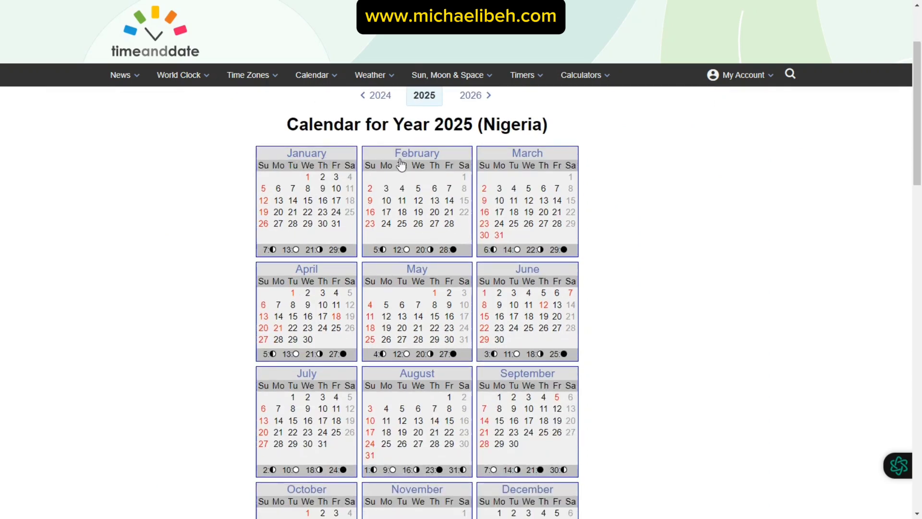
scroll(536, 202, down, 6)
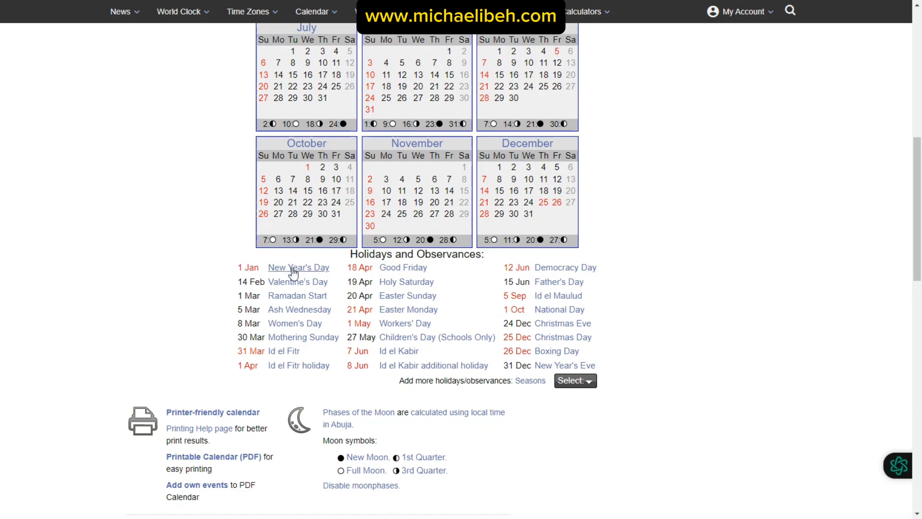
scroll(633, 204, down, 2)
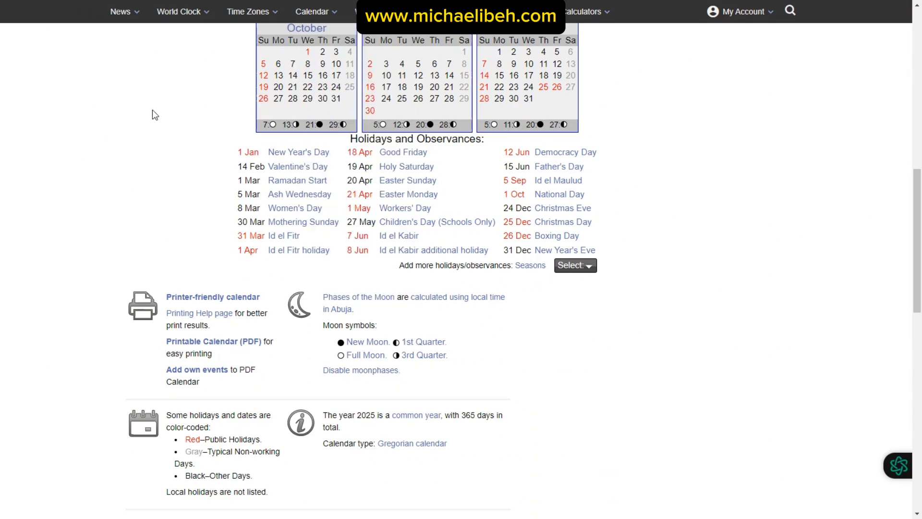
scroll(627, 140, up, 6)
scroll(661, 192, up, 4)
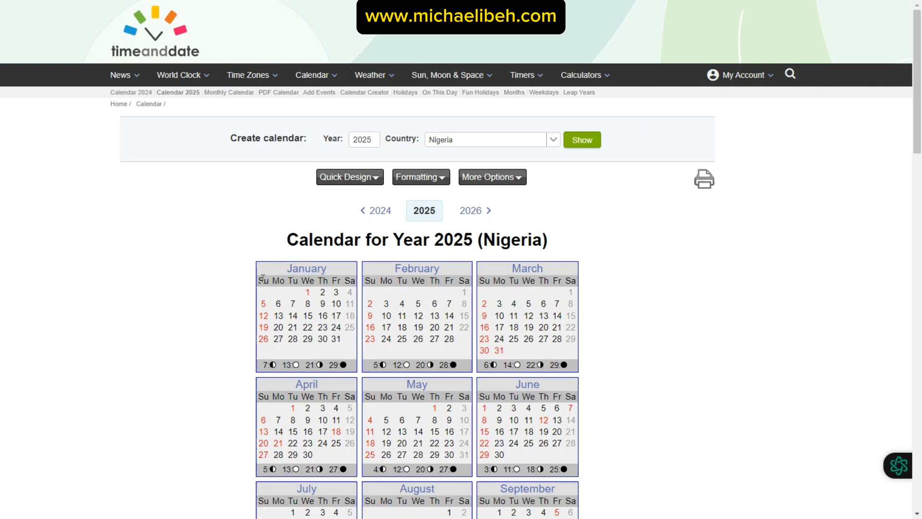
Copy January's weekday headings and dates, switch to Canva, and paste the table on page 2 within the brown area below the January title
drag(260, 280, 341, 339)
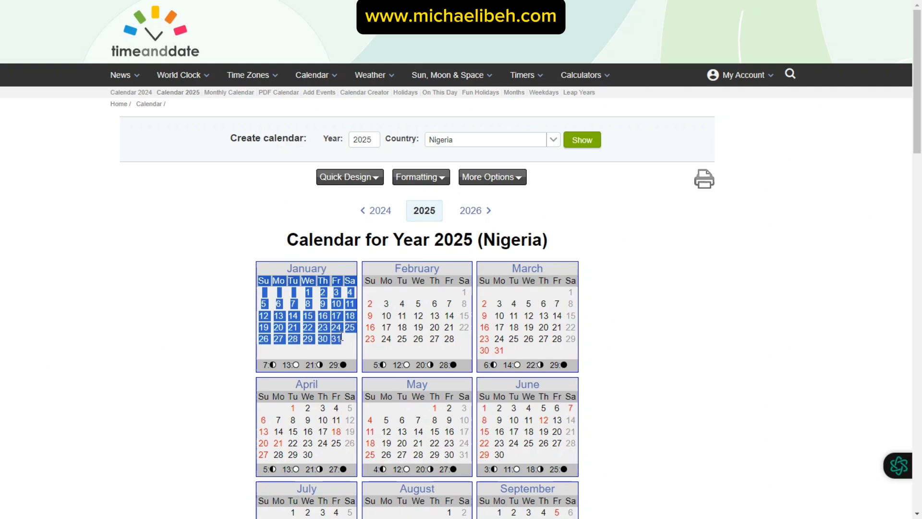
key(ctrl+Tab)
scroll(583, 328, down, 5)
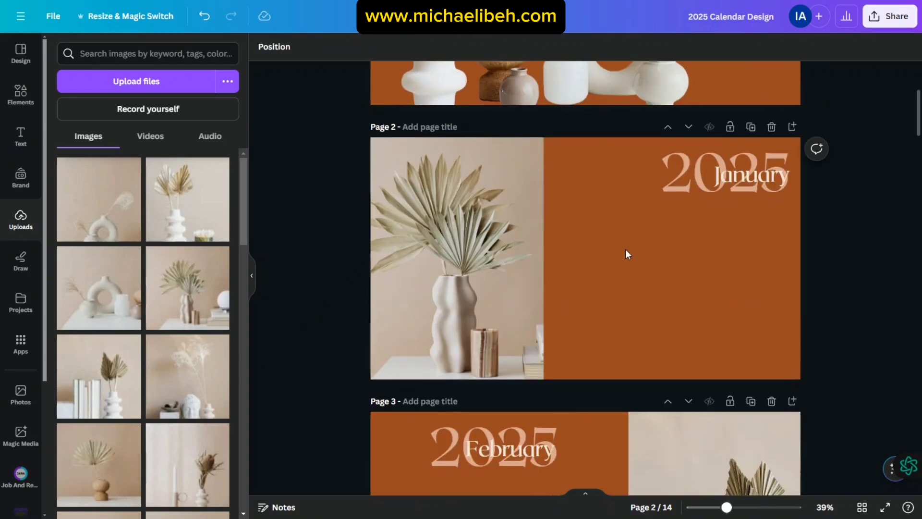
right_click(599, 210)
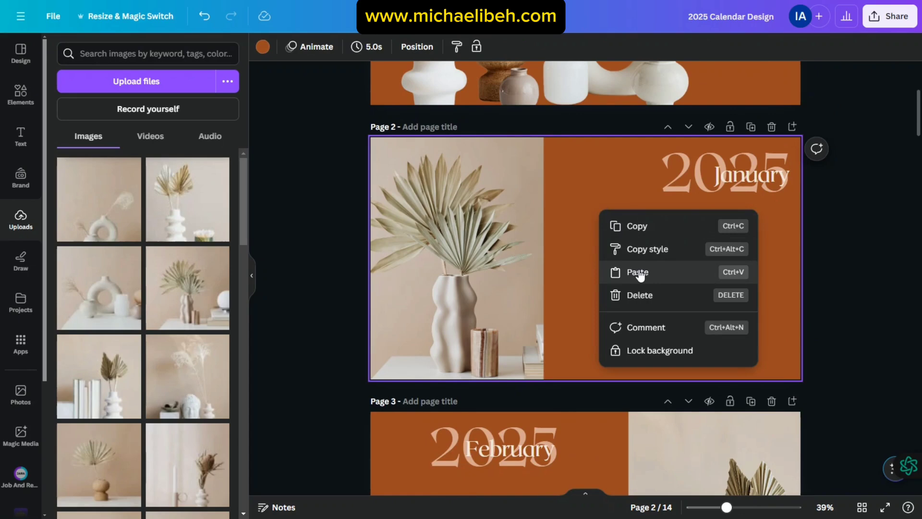
click(639, 272)
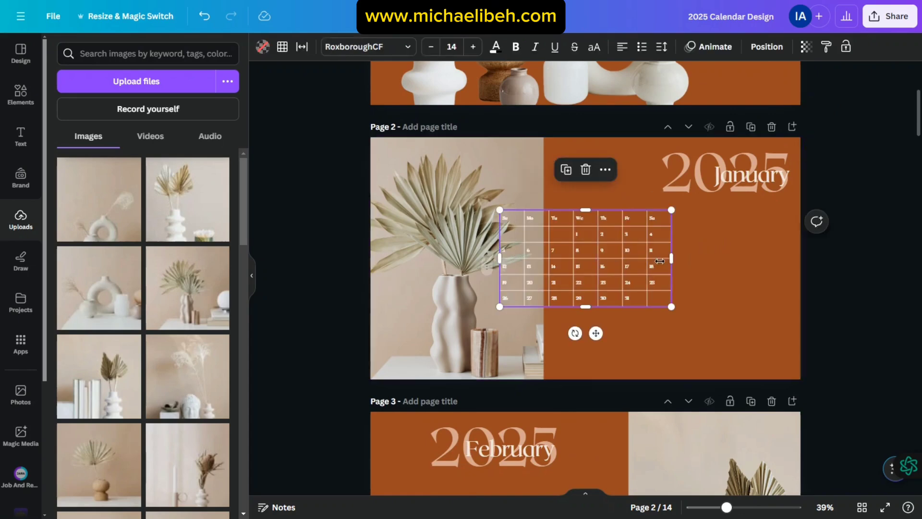
drag(607, 269, 694, 267)
click(815, 247)
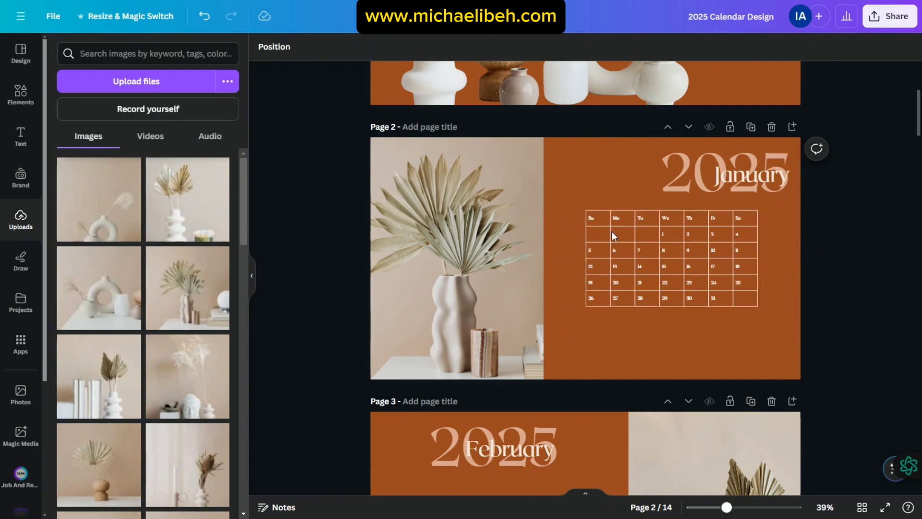
Check the pasted January table's weekday headings and dates on page 2 against the timeanddate calendar
key(alt+Tab)
click(228, 243)
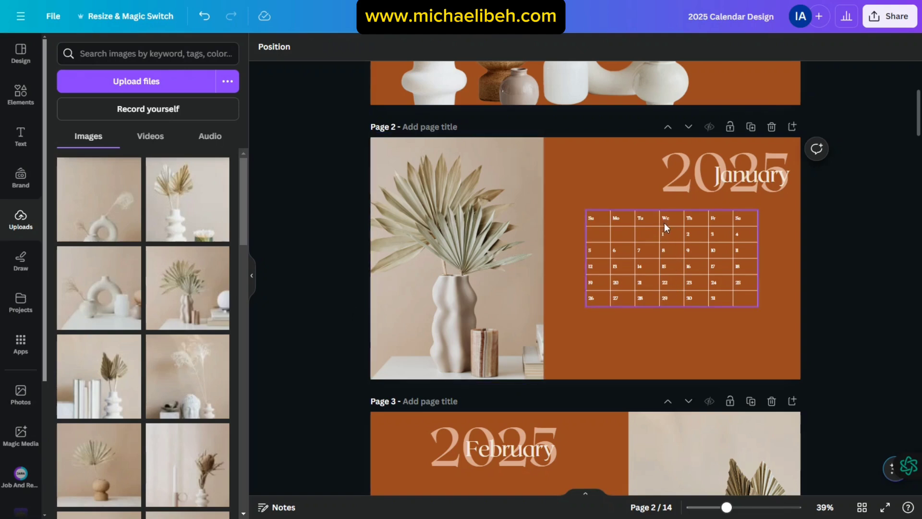
click(665, 221)
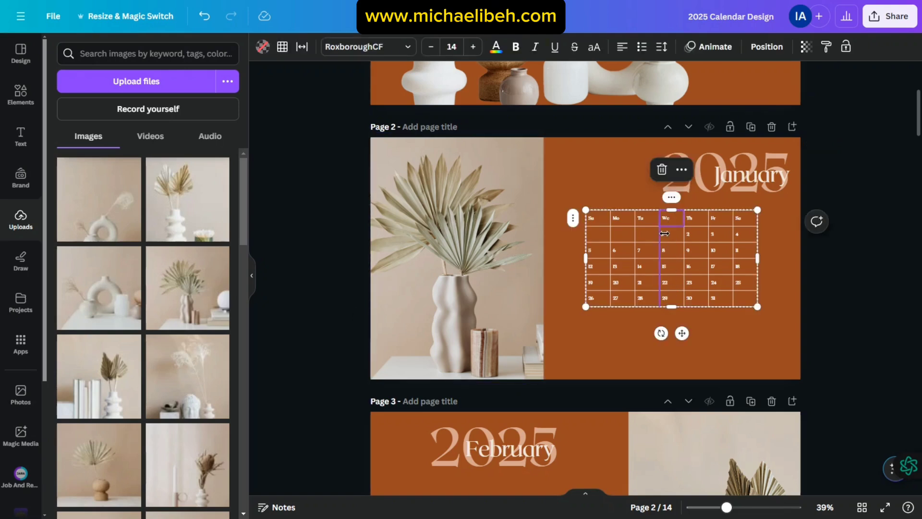
click(775, 258)
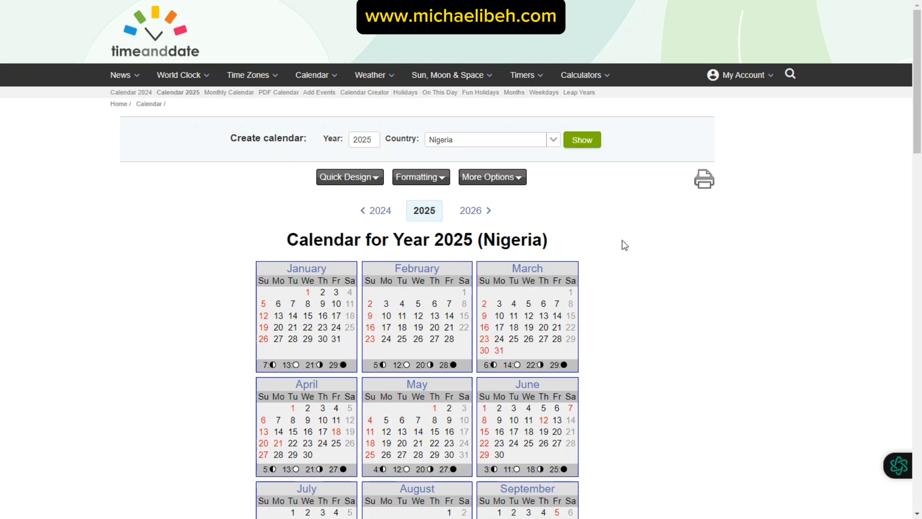
On the timeanddate website, view the 2024 calendar through December and return to the 2025 calendar
click(637, 268)
click(380, 211)
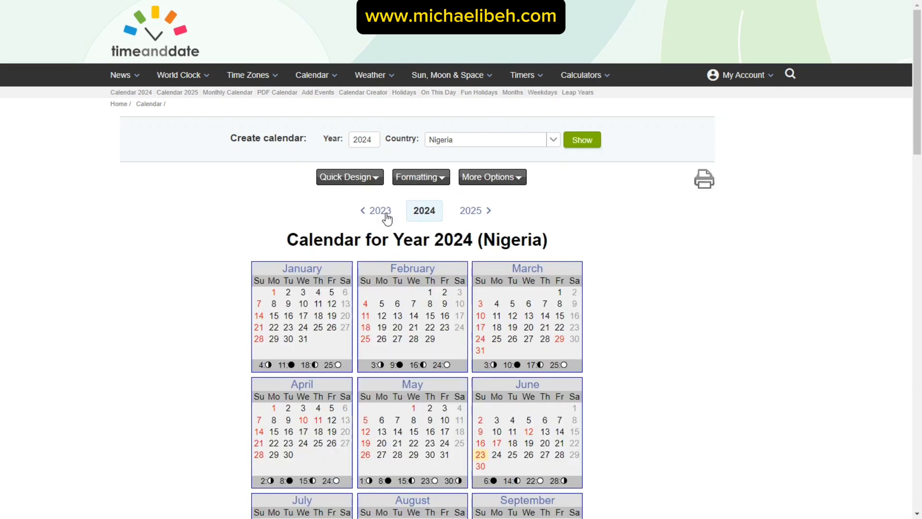
scroll(491, 273, down, 1)
scroll(491, 274, down, 4)
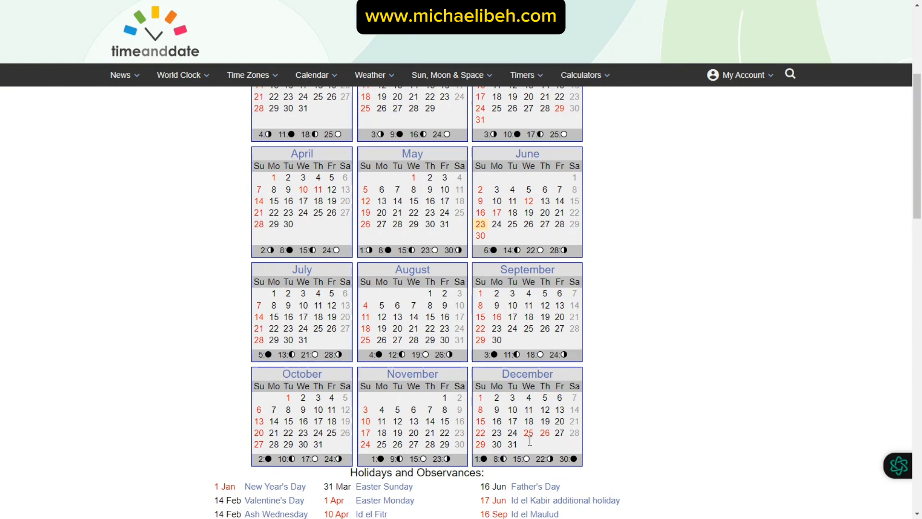
scroll(608, 353, up, 5)
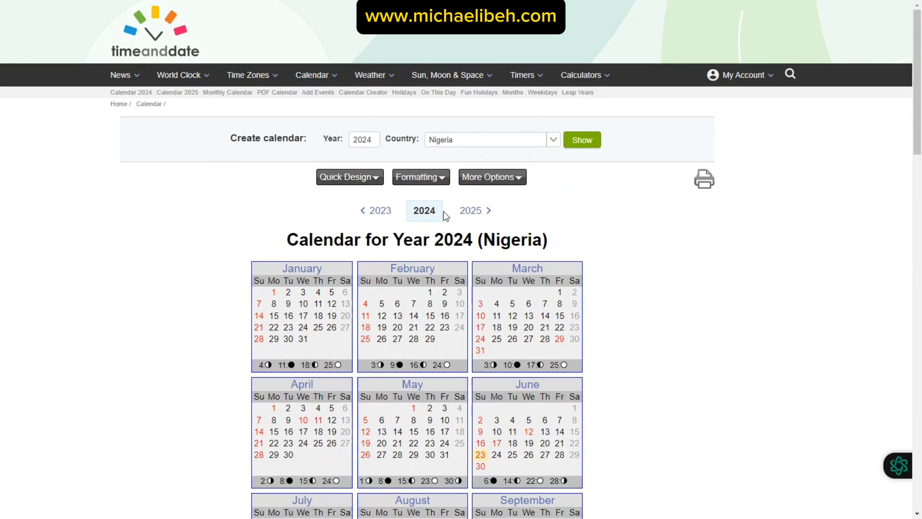
click(471, 211)
scroll(309, 195, down, 2)
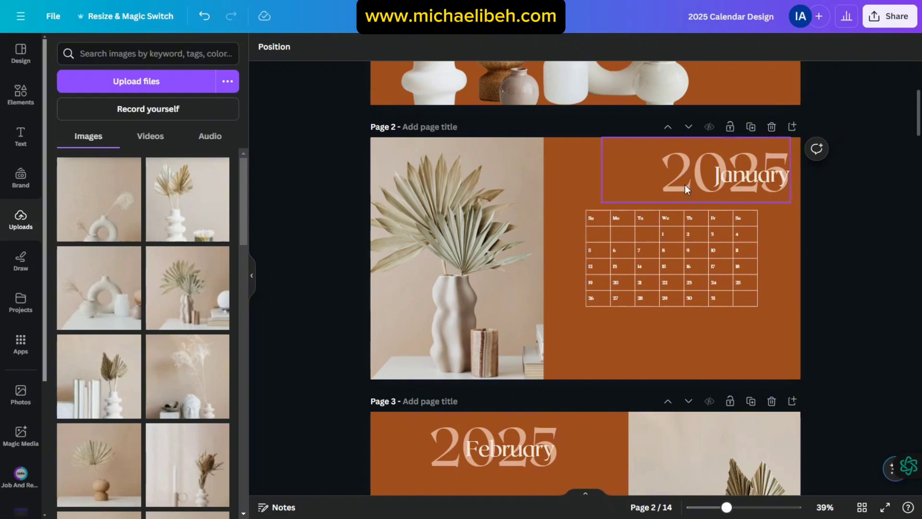
Switch back to Canva and review the brown areas of the January to March pages where date tables belong
scroll(683, 281, down, 10)
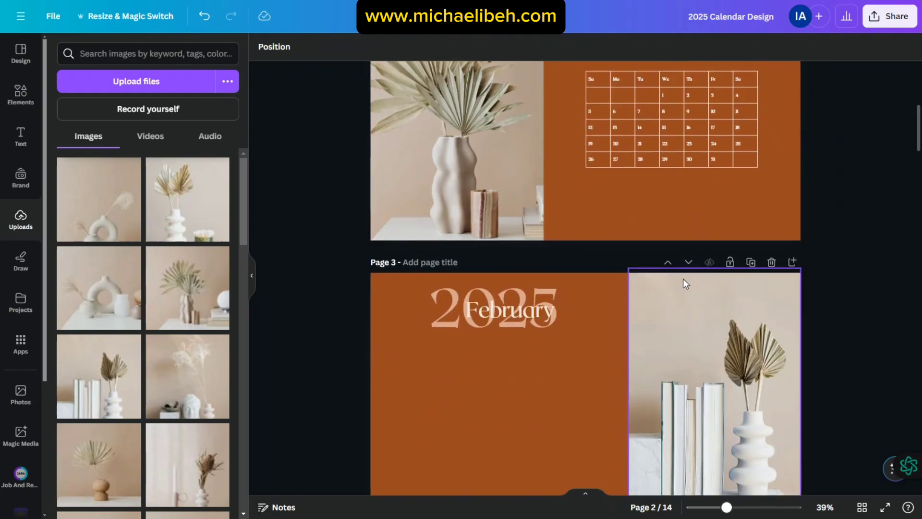
scroll(671, 331, down, 6)
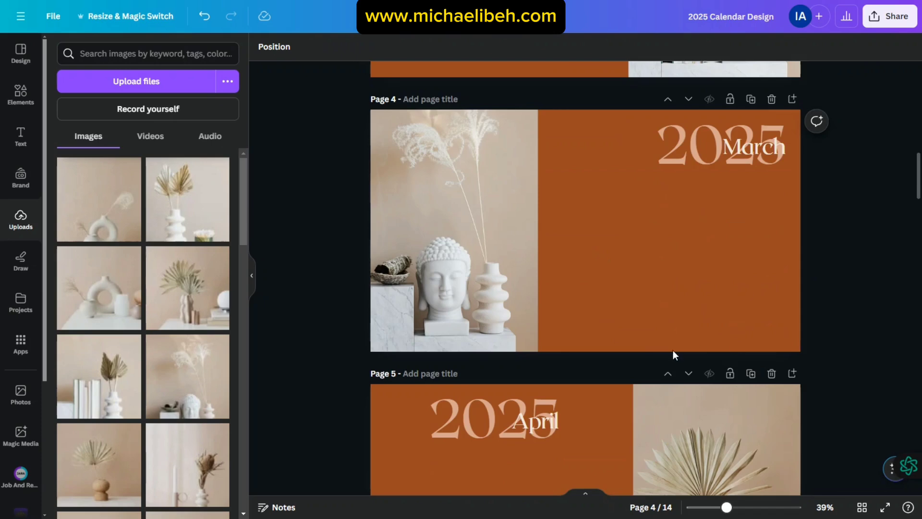
scroll(625, 328, up, 12)
scroll(673, 264, up, 3)
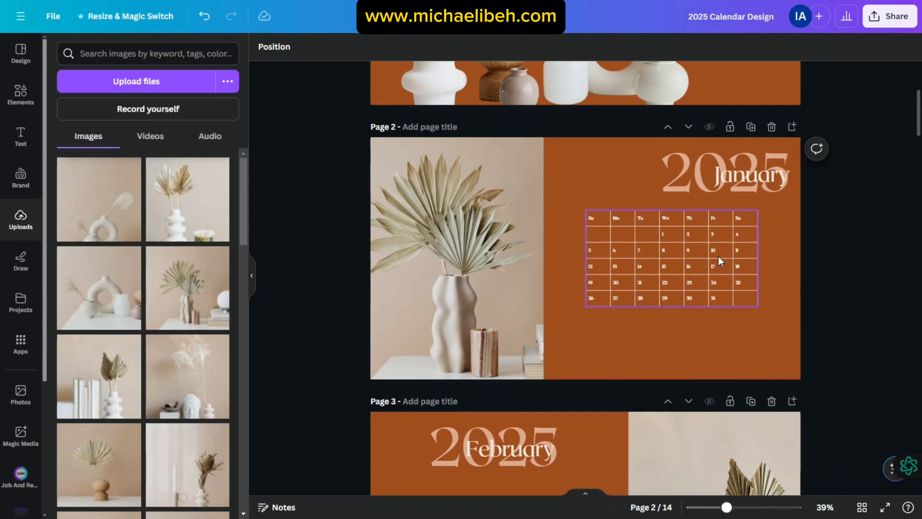
scroll(616, 402, down, 6)
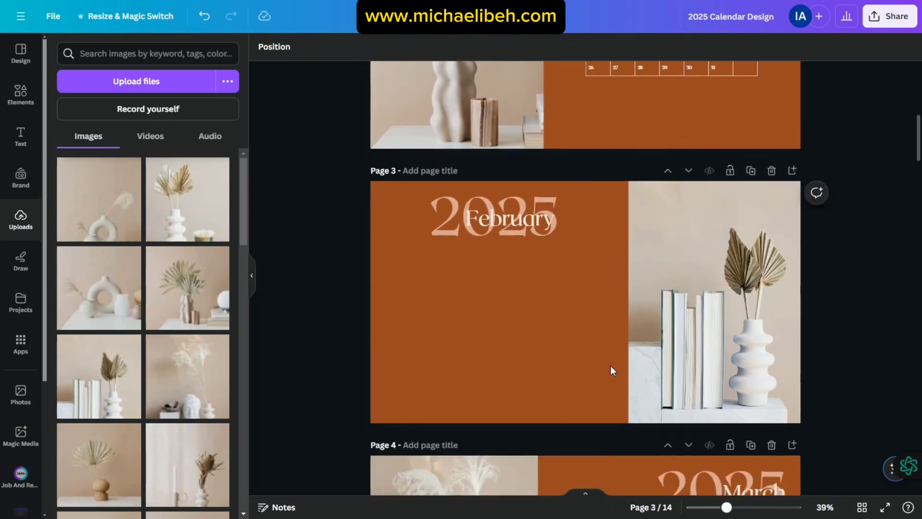
scroll(611, 370, up, 9)
scroll(659, 346, down, 3)
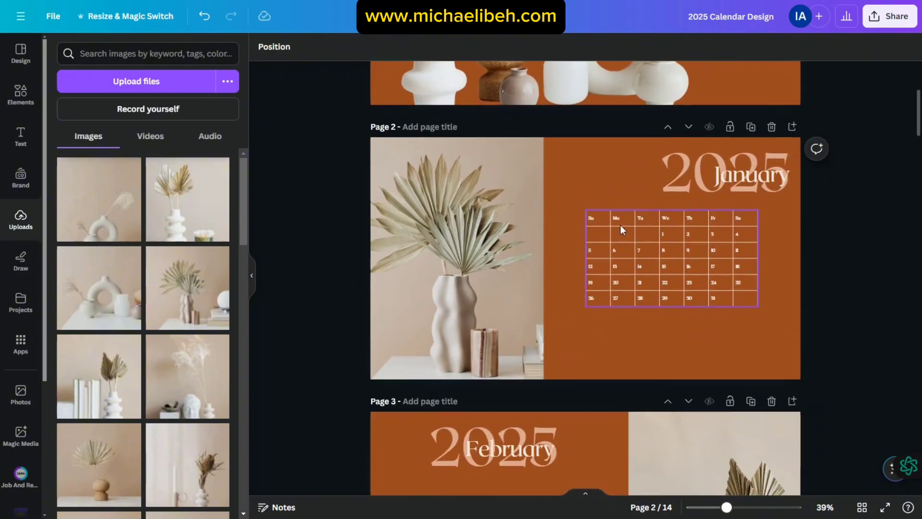
Enlarge the January table proportionally to nearly fill the brown area's width and move it up just below the title
click(593, 212)
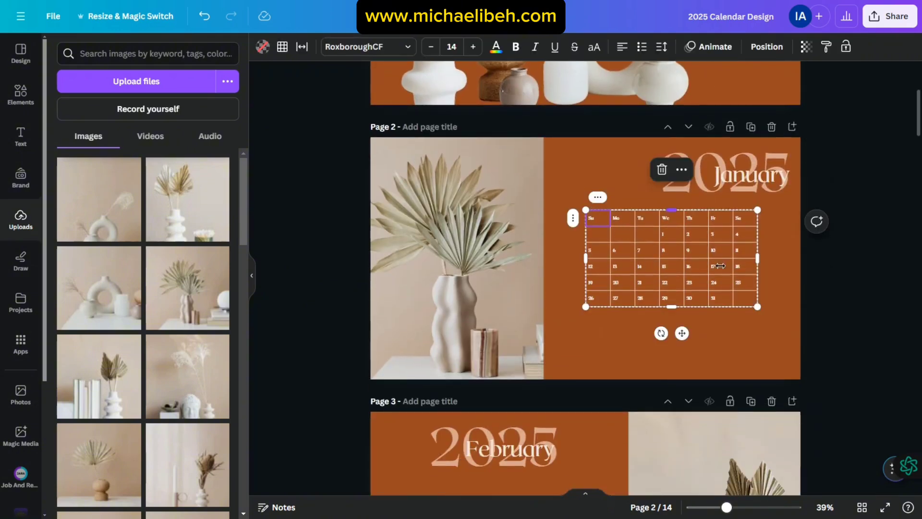
click(759, 306)
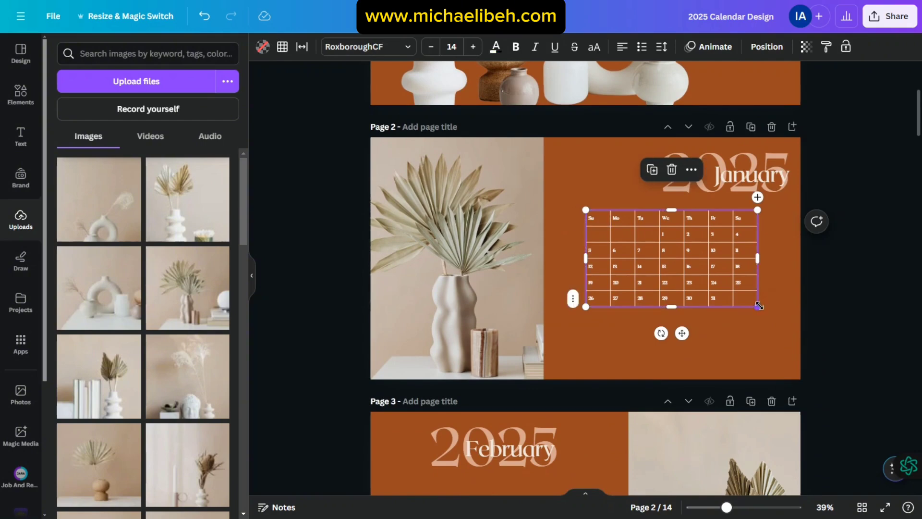
drag(772, 317, 789, 331)
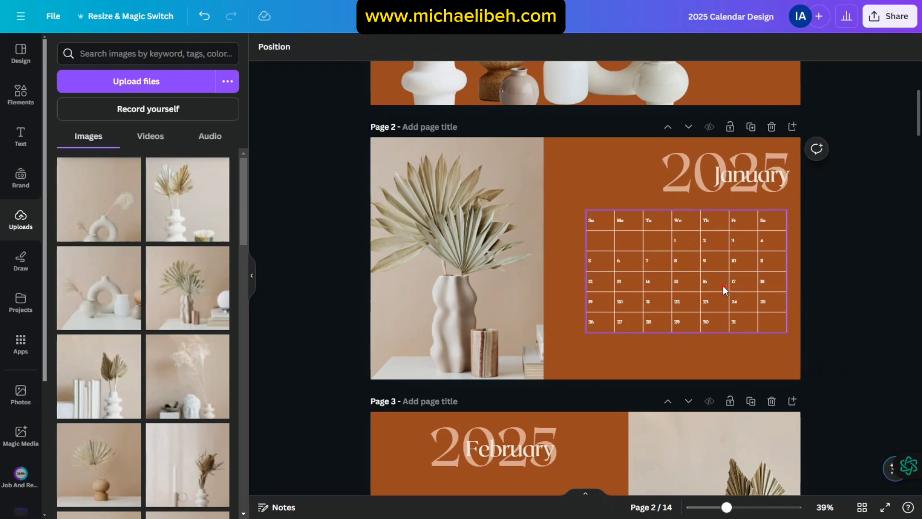
mouse_move(722, 285)
mouse_down()
mouse_move(695, 287)
mouse_move(696, 296)
mouse_move(705, 266)
mouse_move(651, 243)
mouse_move(737, 292)
mouse_move(700, 276)
mouse_move(726, 288)
mouse_move(726, 272)
mouse_up()
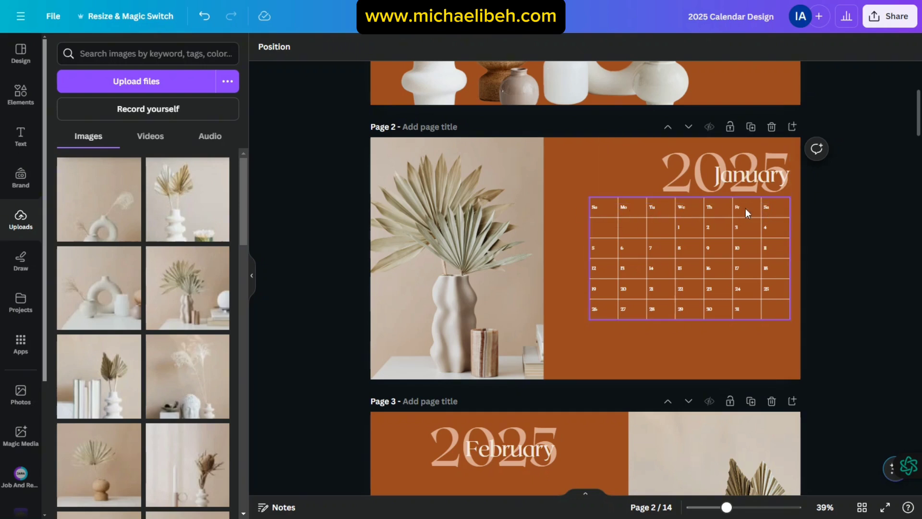
Select the weekday heading row of the January table and open its fill colour choices
click(594, 197)
click(594, 198)
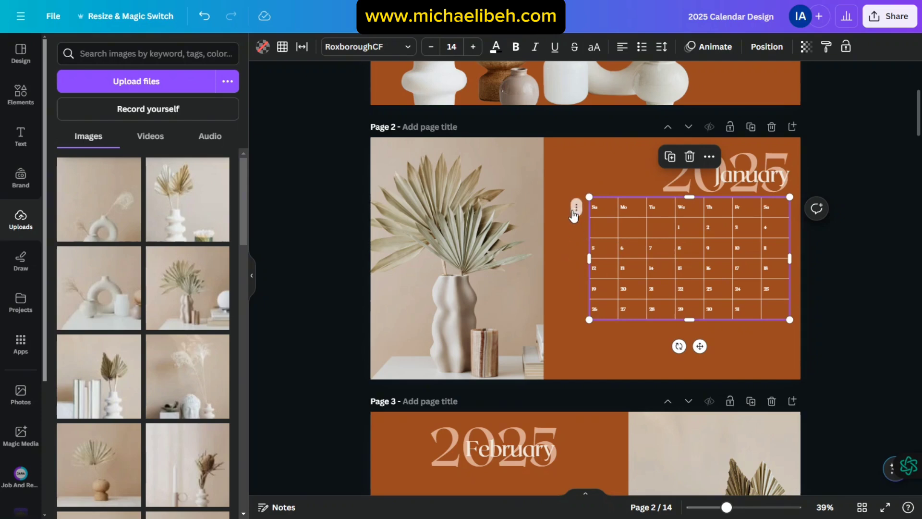
click(576, 207)
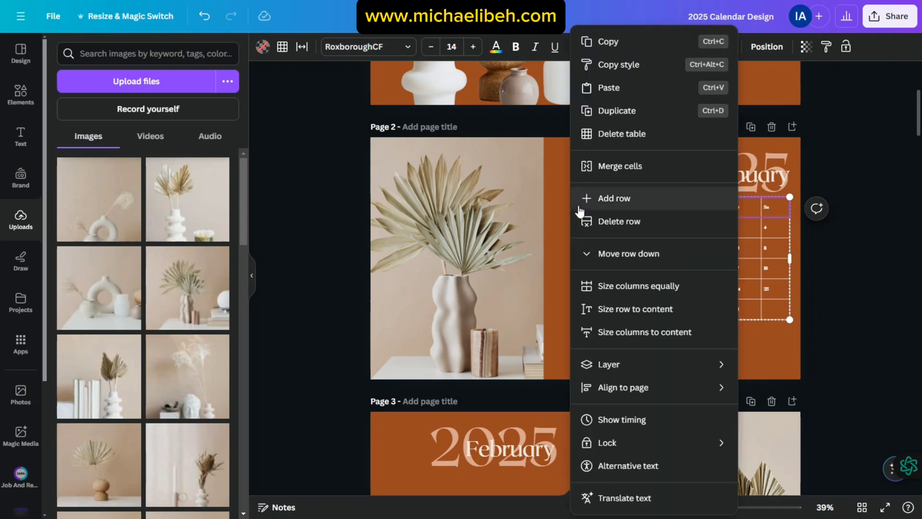
click(262, 48)
click(262, 48)
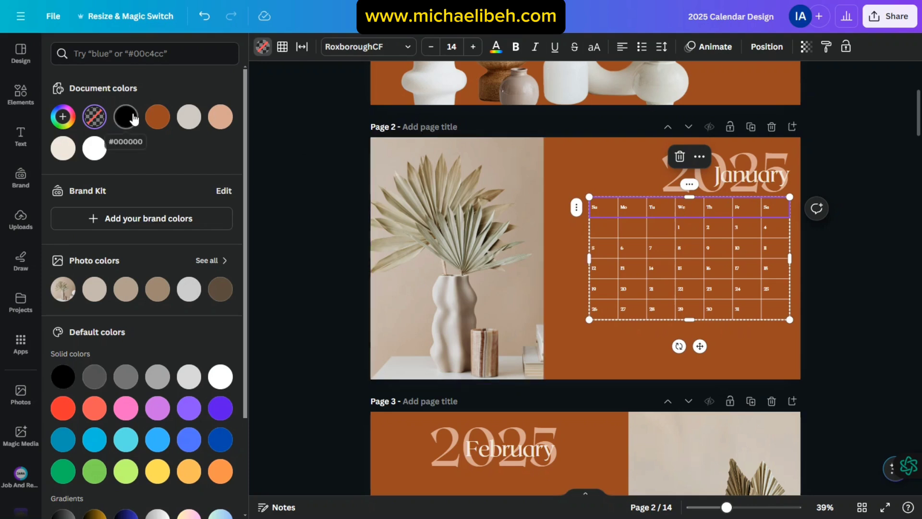
Try black, light grey, brown #9b4922 and white as solid fills for the January table's weekday heading row
click(132, 117)
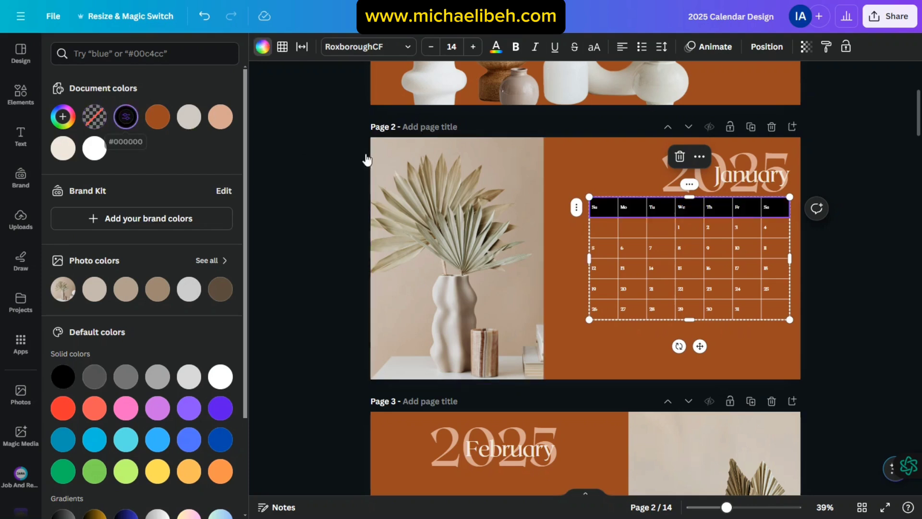
click(189, 117)
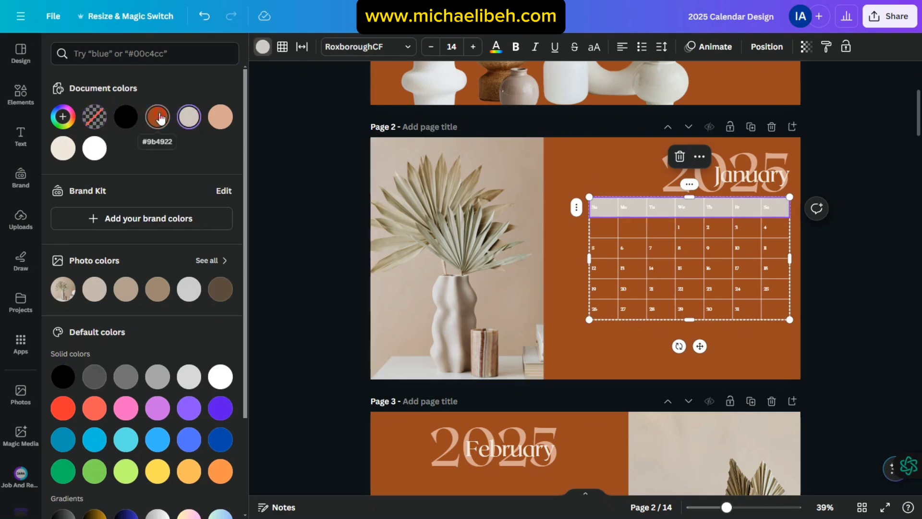
click(157, 117)
click(94, 147)
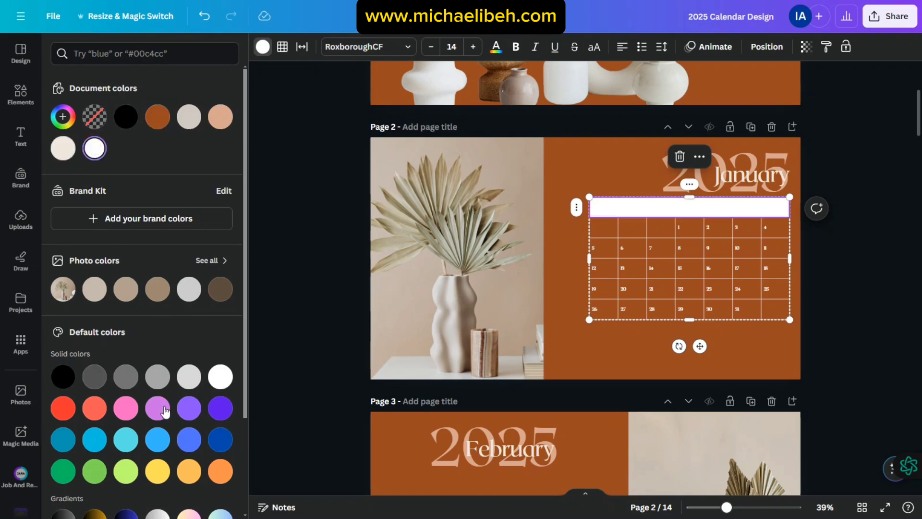
Fill the weekday heading row with the blue-to-pink gradient and replace its blue colour with #9B4922
scroll(154, 403, down, 3)
click(128, 430)
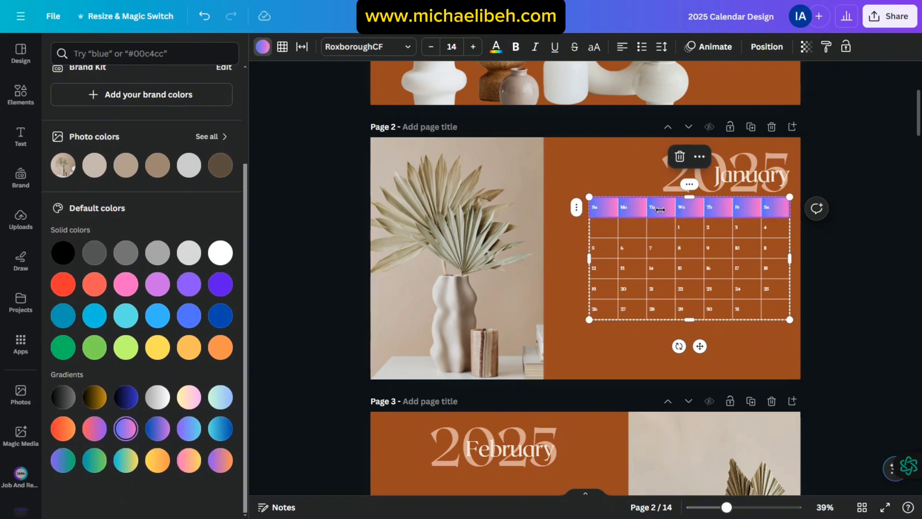
scroll(159, 270, up, 3)
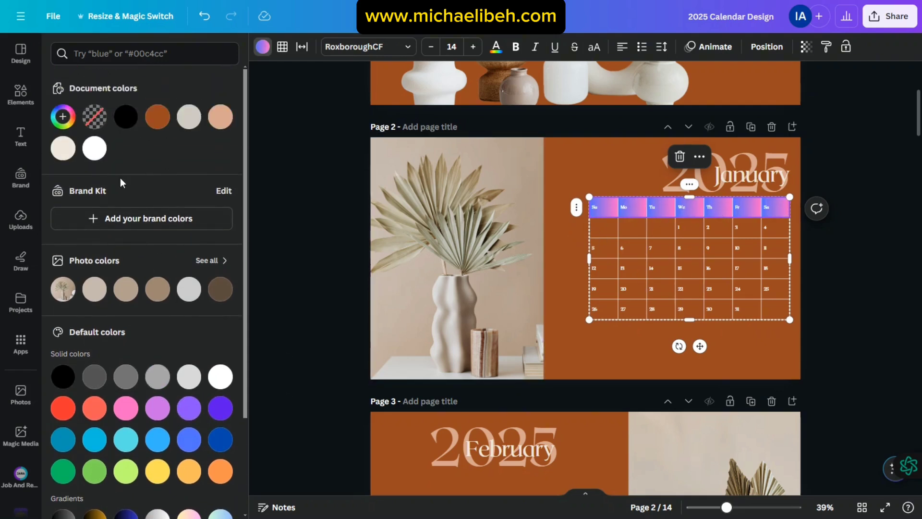
click(66, 120)
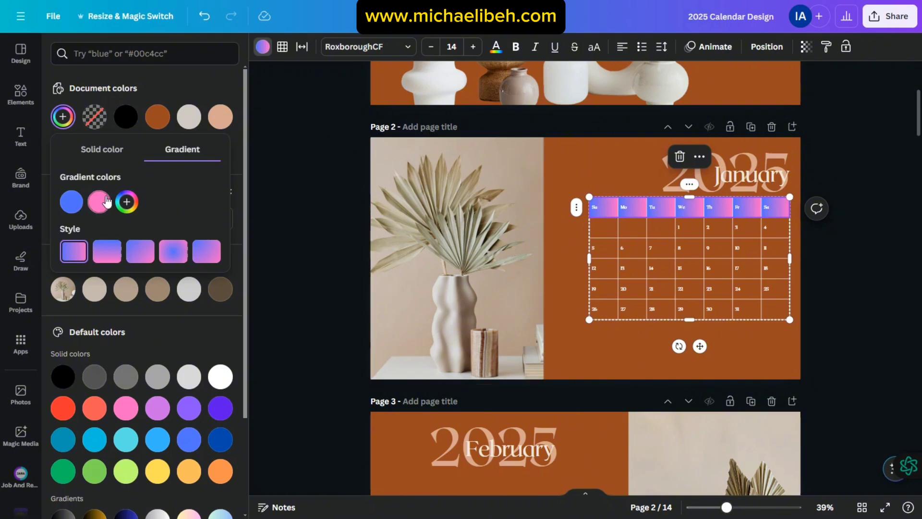
click(79, 202)
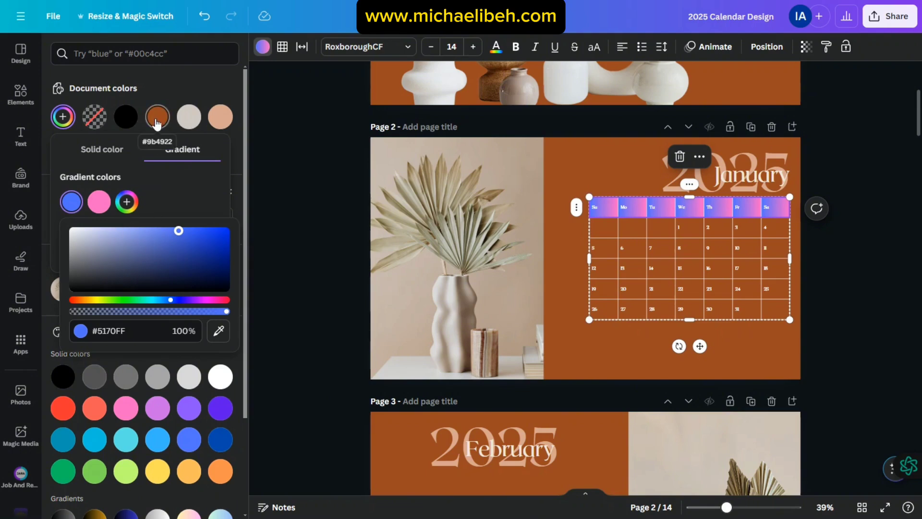
click(102, 332)
text(#9)
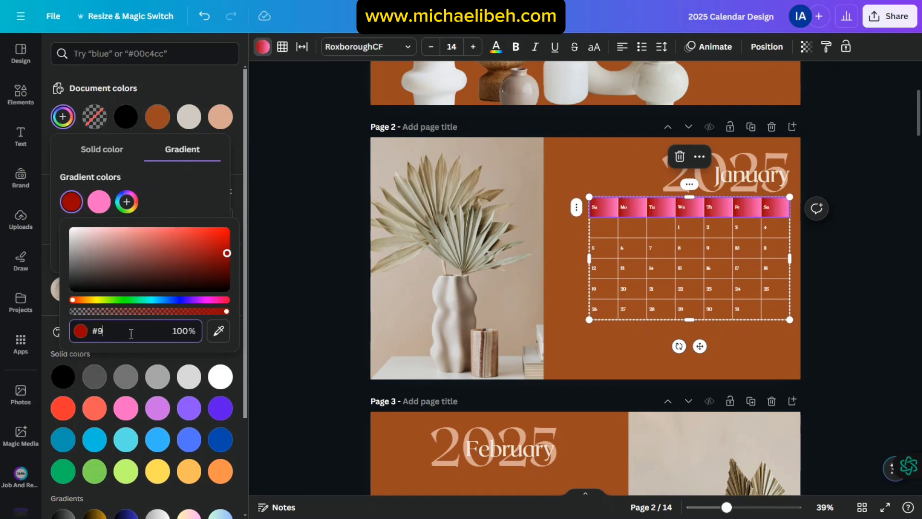
text(B4922)
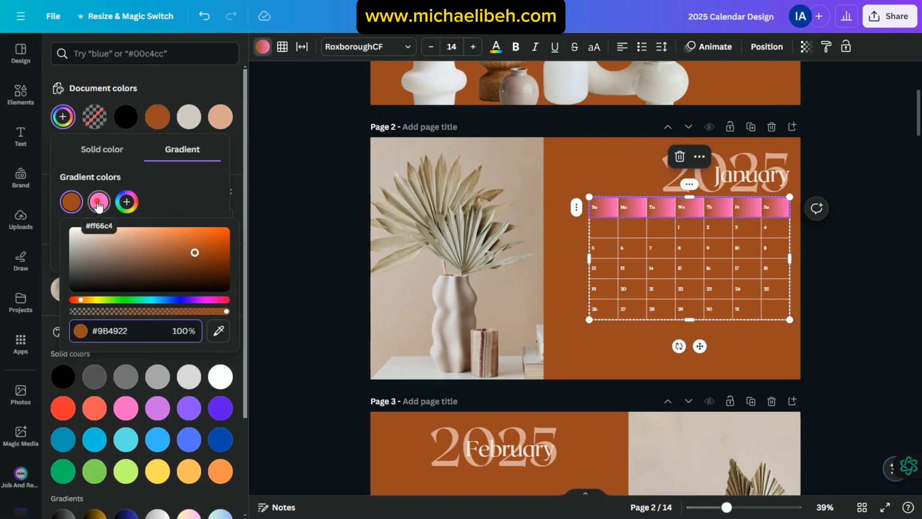
Change the heading gradient's pink colour to the very dark shade #20141B
click(99, 208)
drag(160, 271, 158, 284)
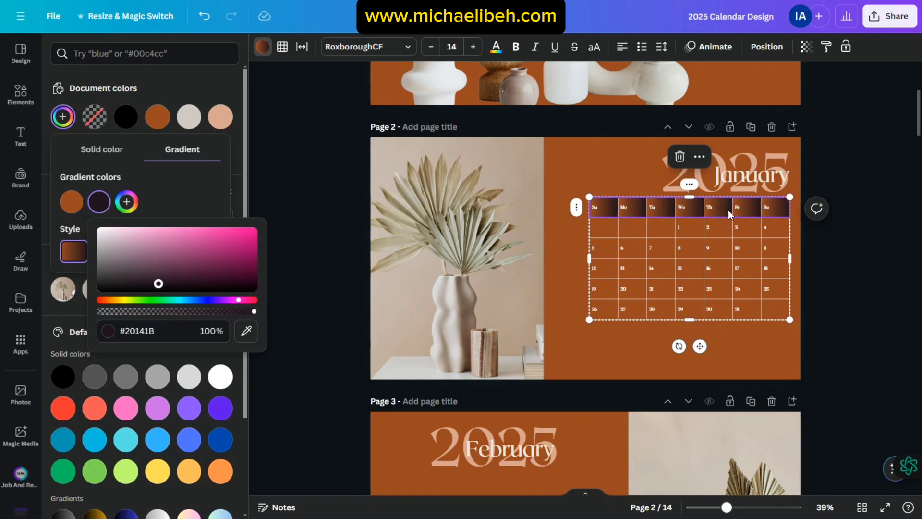
click(196, 202)
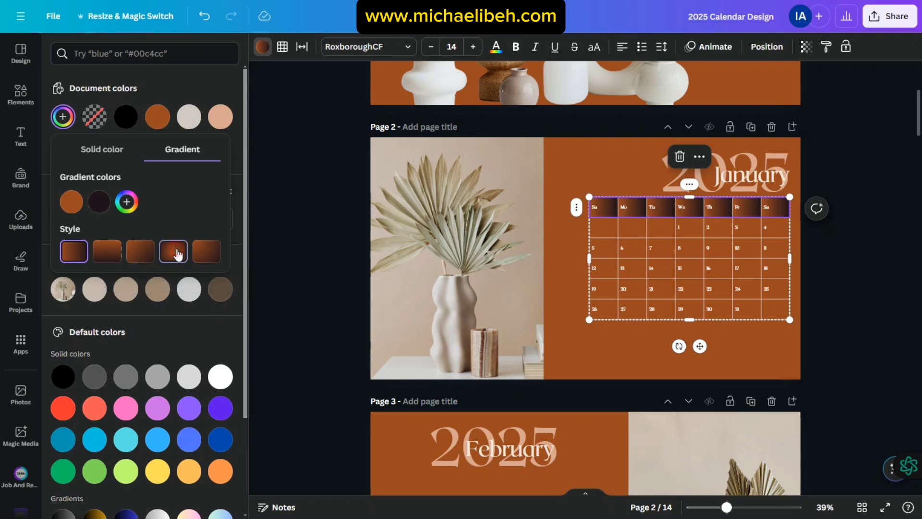
Compare the gradient styles on the heading row and apply the circular gradient centred at 50% 50%
click(173, 252)
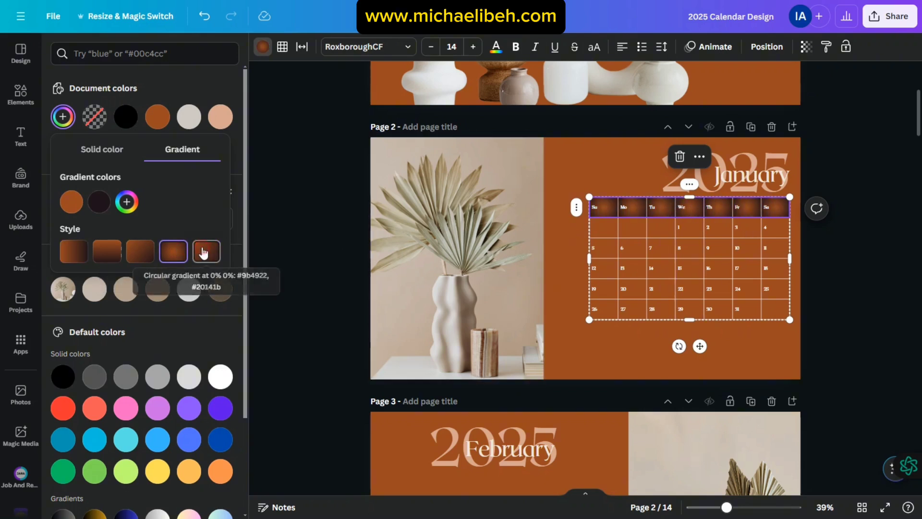
click(204, 252)
click(139, 252)
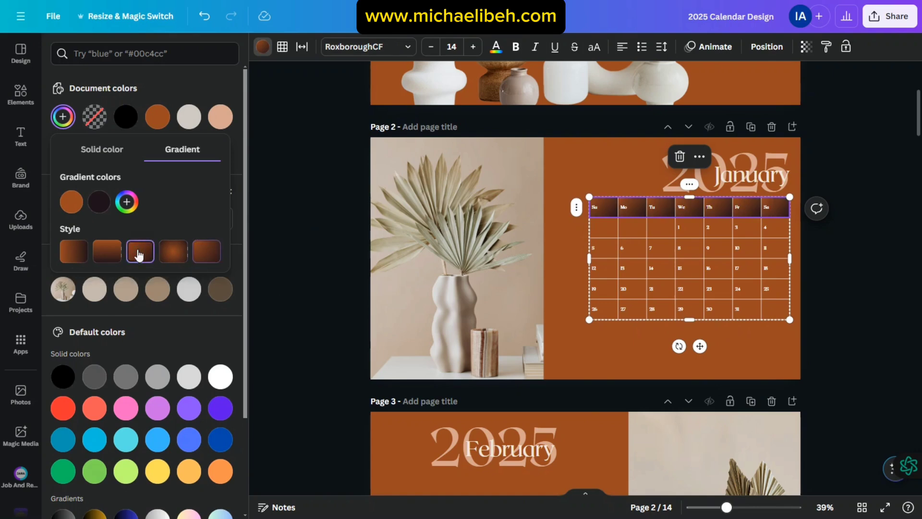
click(76, 257)
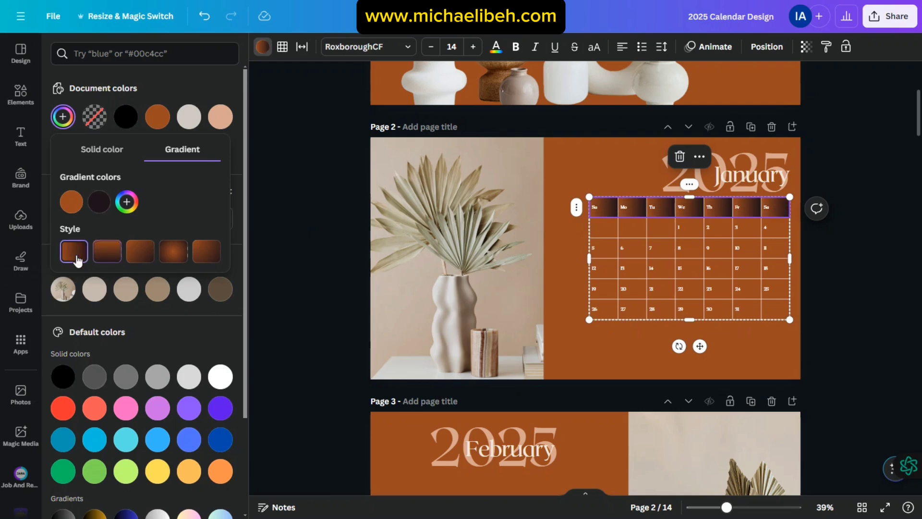
click(142, 254)
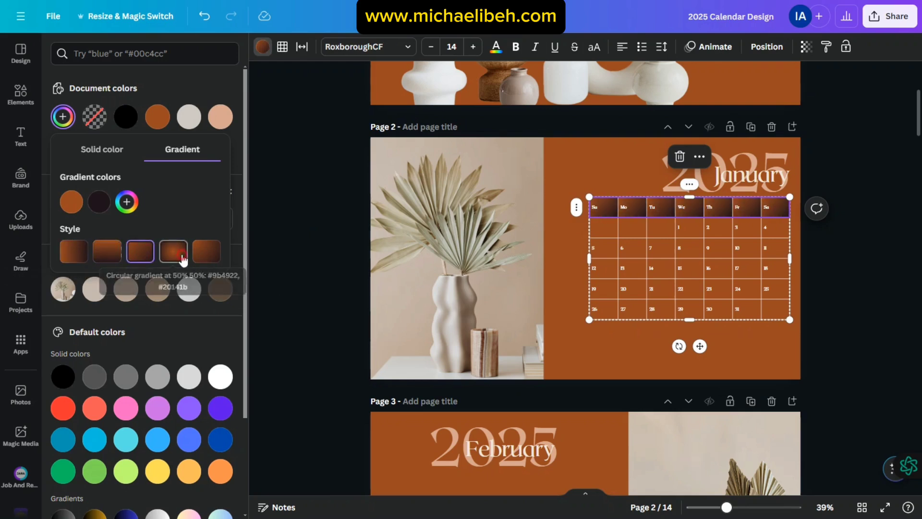
click(173, 251)
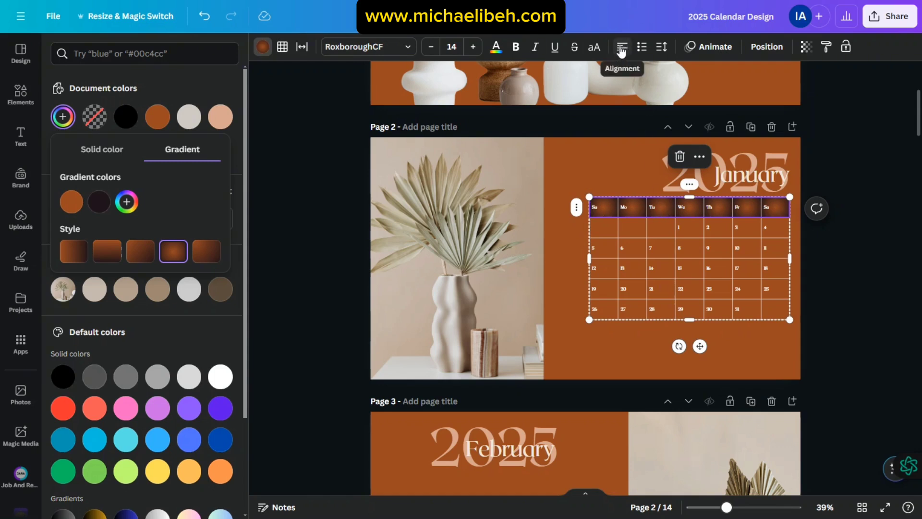
Centre the January weekday headings in their cells and set their font size to 20
click(621, 49)
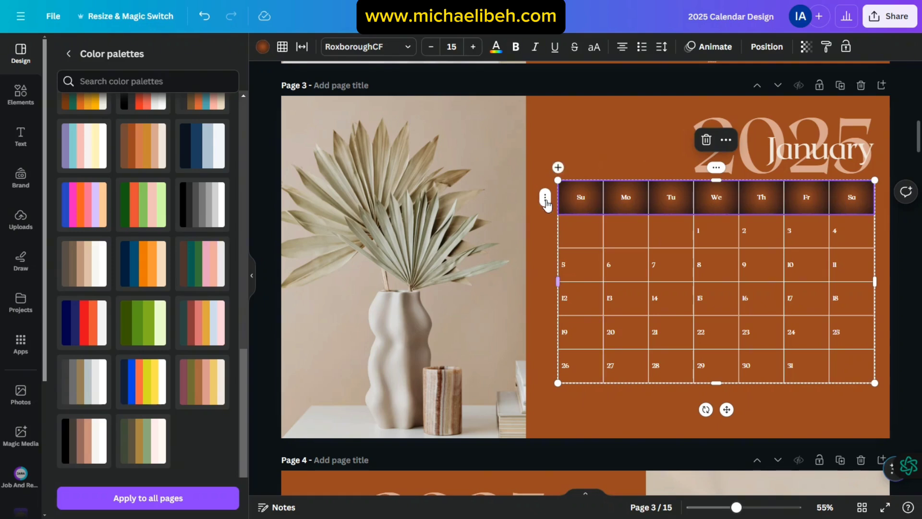
click(546, 198)
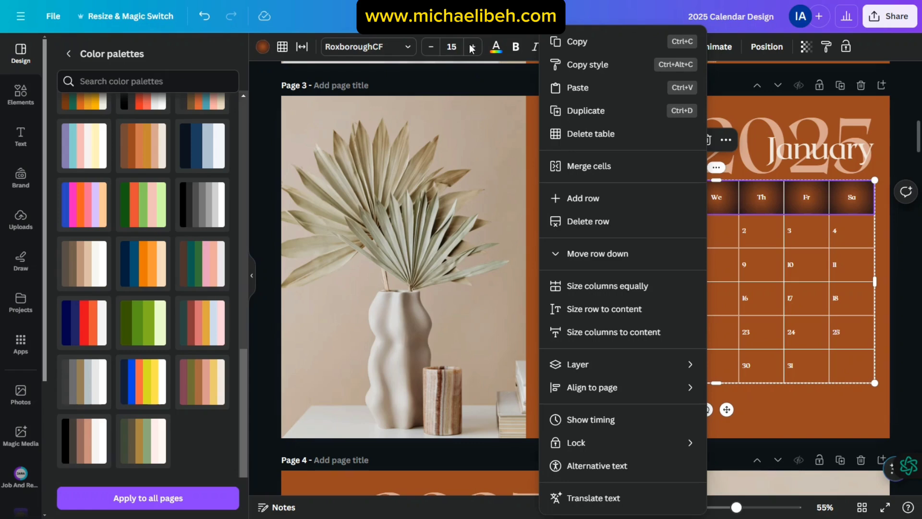
click(453, 48)
click(451, 47)
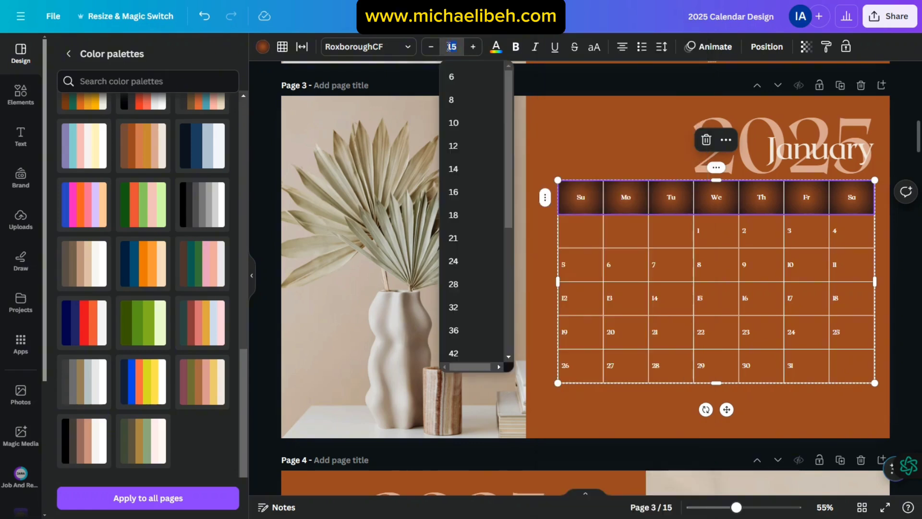
text(25)
key(Return)
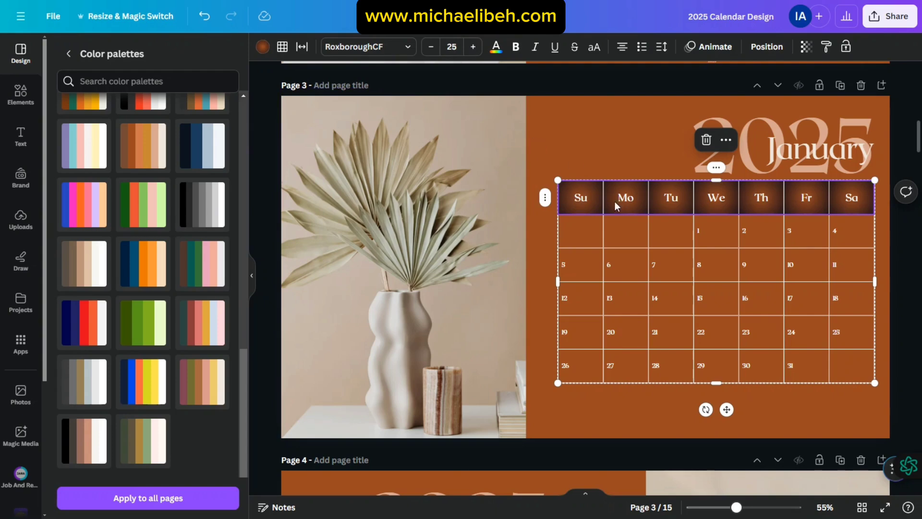
click(429, 46)
click(430, 47)
click(430, 46)
click(430, 47)
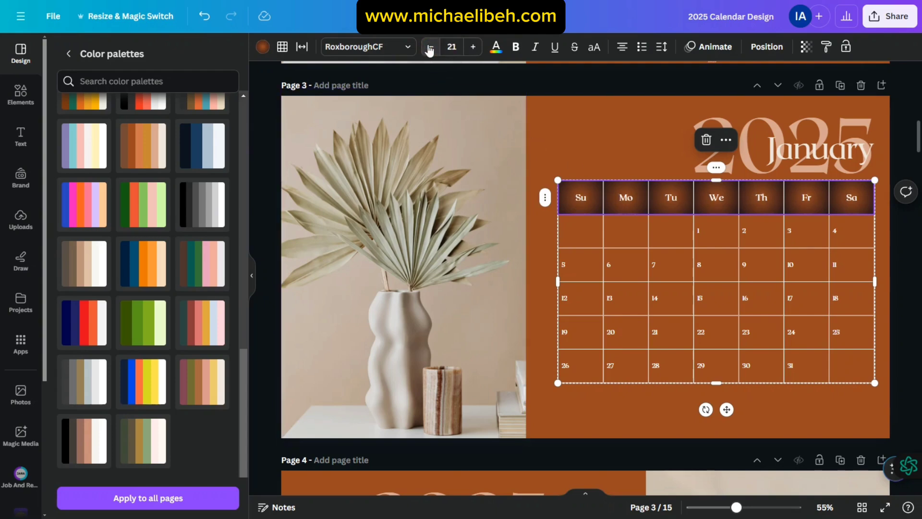
click(430, 47)
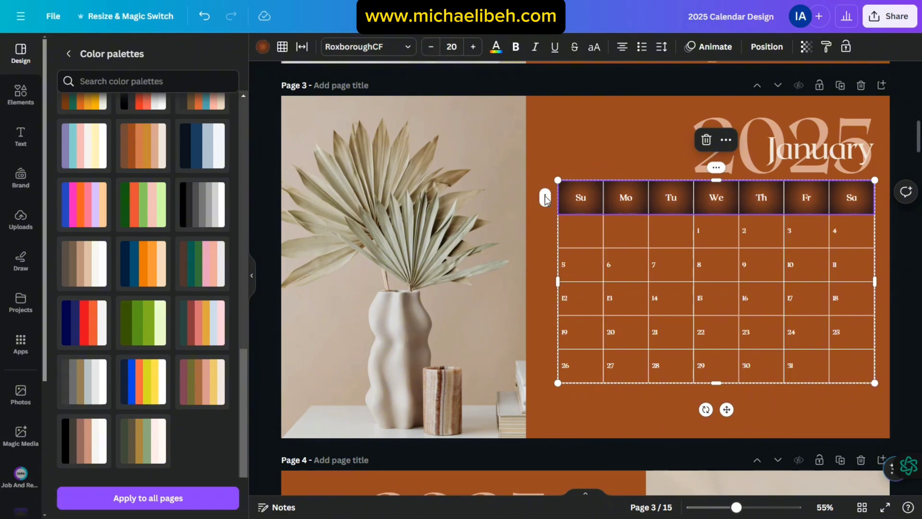
Change the January weekday headings' font to 29LT Bukra Wide and reduce their size to 16
click(358, 48)
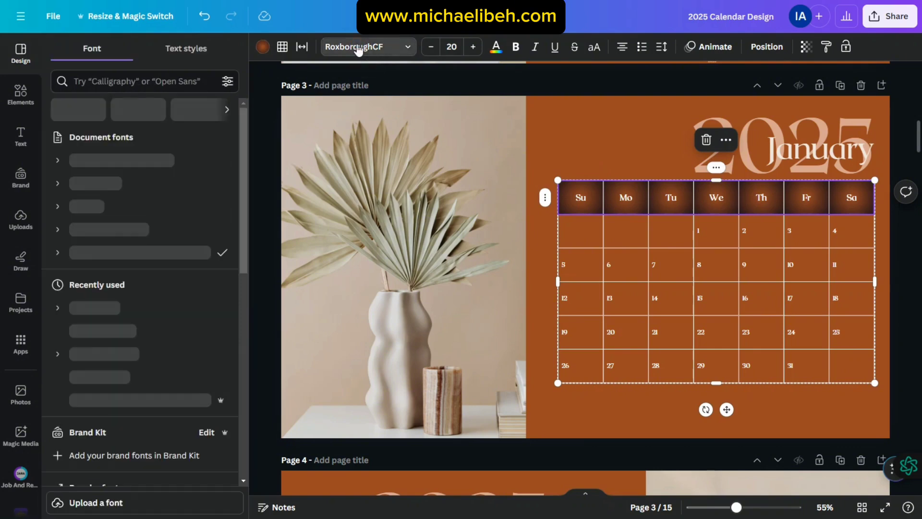
click(169, 165)
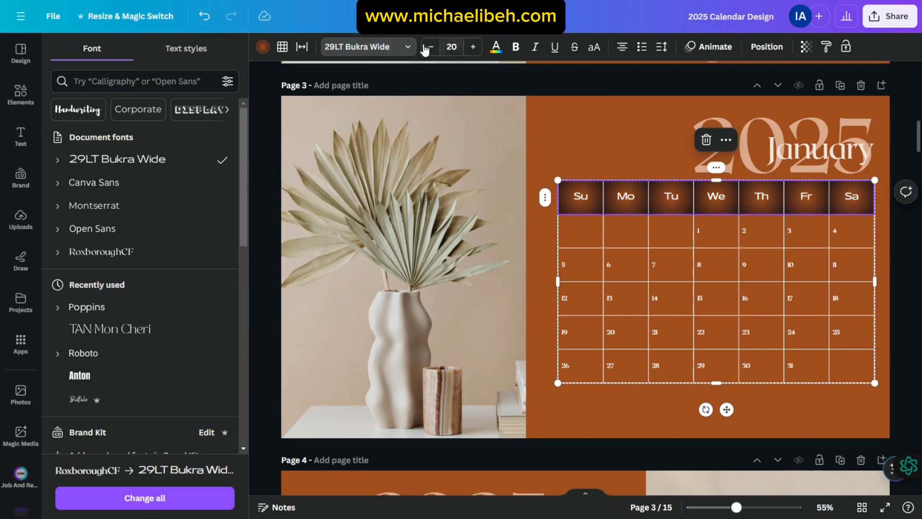
click(430, 47)
click(430, 46)
click(430, 46)
click(430, 48)
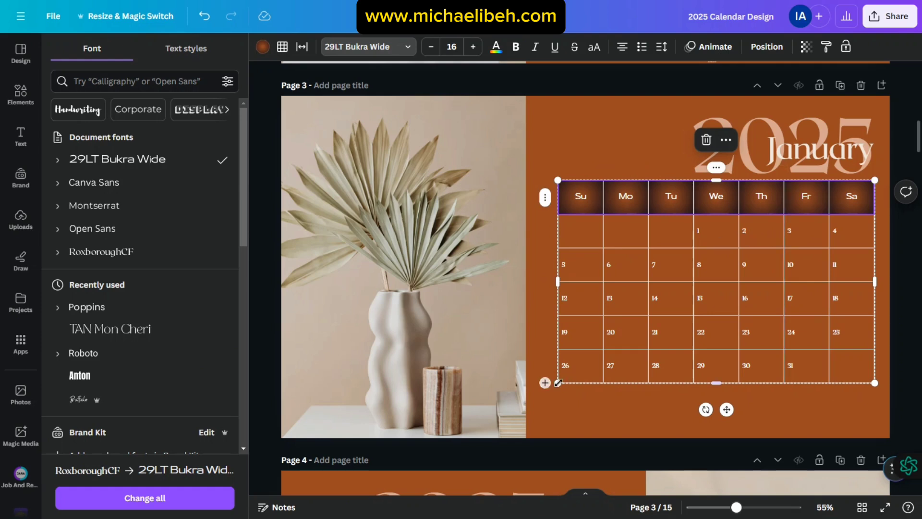
Centre the text in every cell of the January table and enlarge the whole table's font size
click(565, 384)
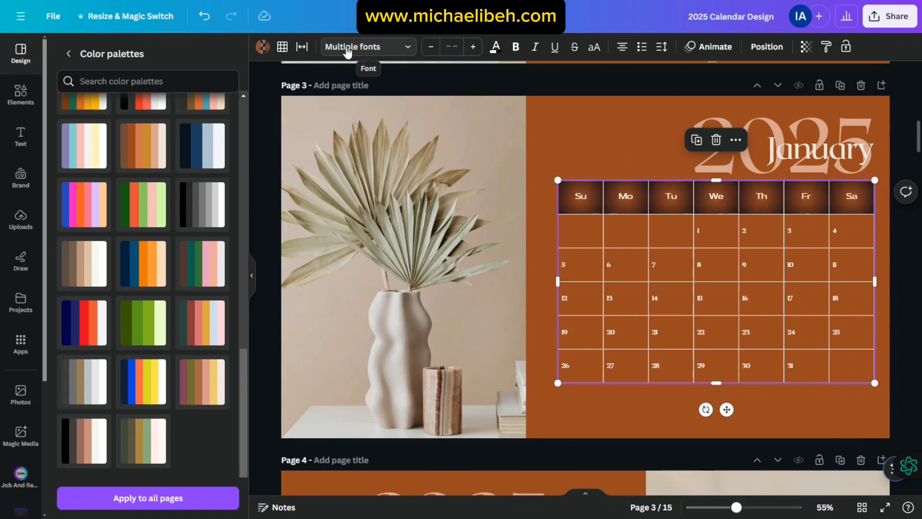
click(356, 48)
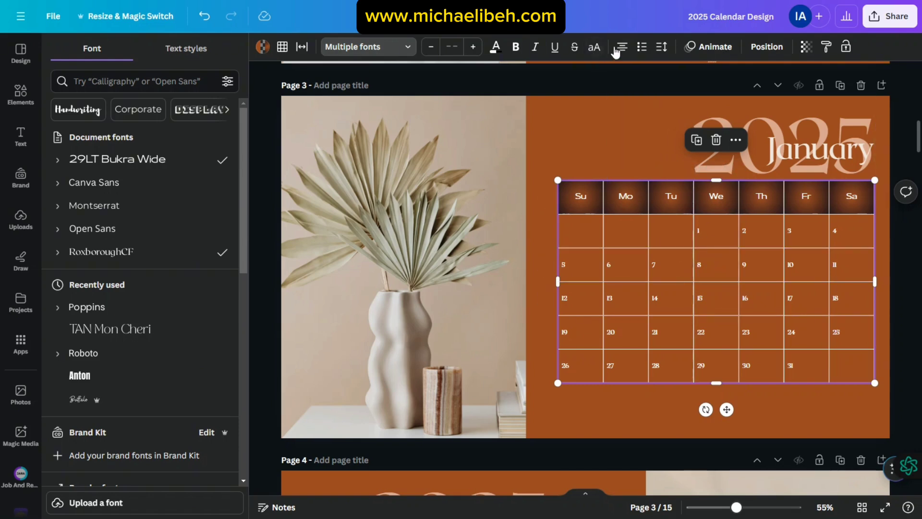
click(616, 48)
click(621, 48)
click(621, 48)
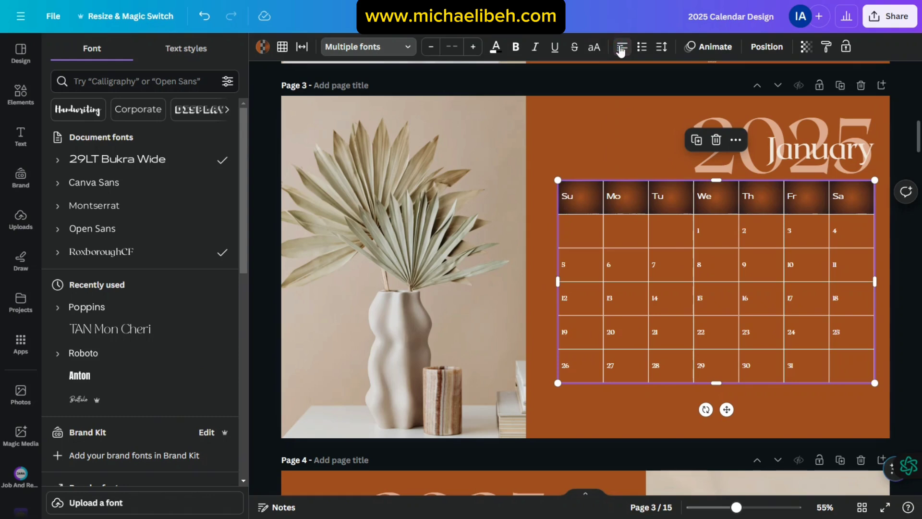
click(620, 48)
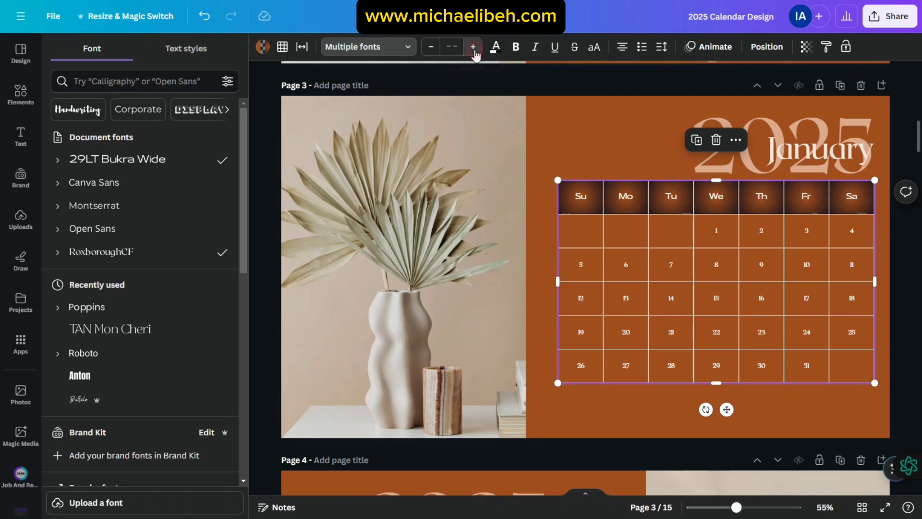
click(474, 50)
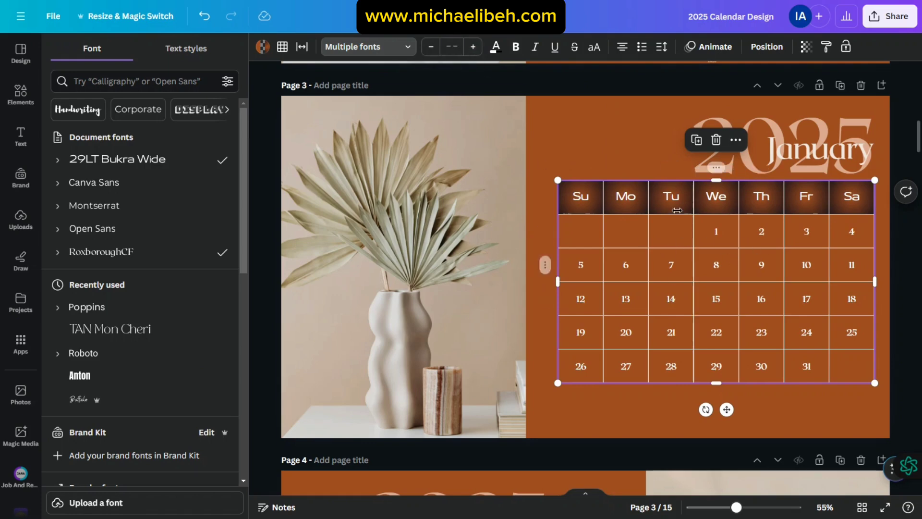
Reduce the font size of only the January table's weekday heading row to 20
right_click(543, 197)
click(431, 46)
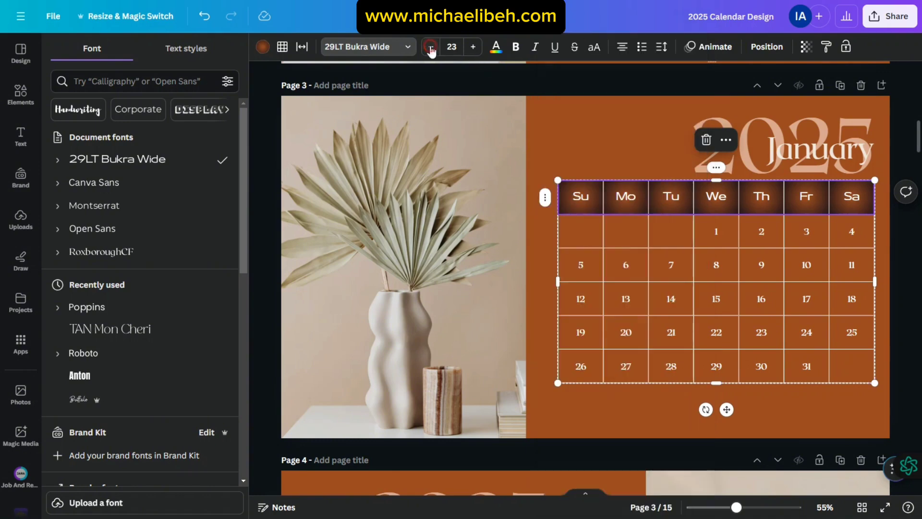
click(431, 46)
click(431, 46)
click(431, 47)
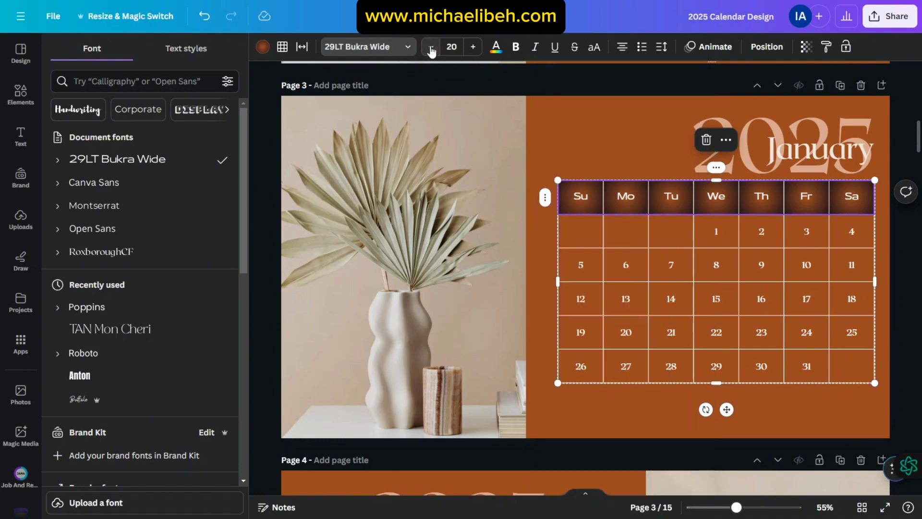
Set the font size of the January table's weekday heading row to 19
click(431, 46)
click(883, 337)
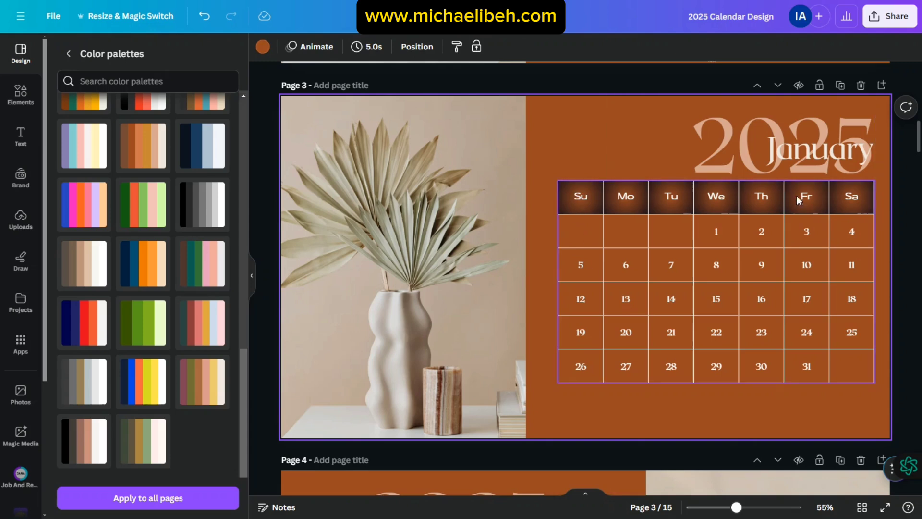
Add one column before the Su column of the January table and enter the heading Wk
click(559, 181)
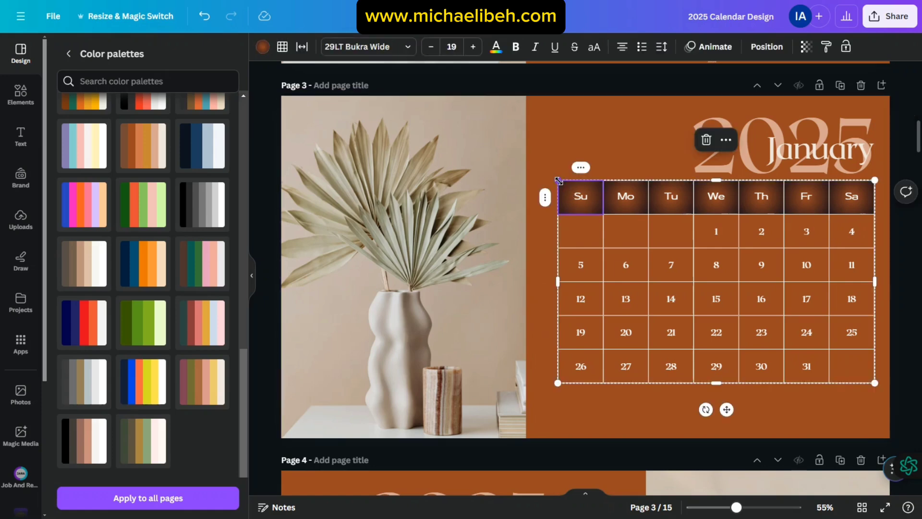
click(559, 181)
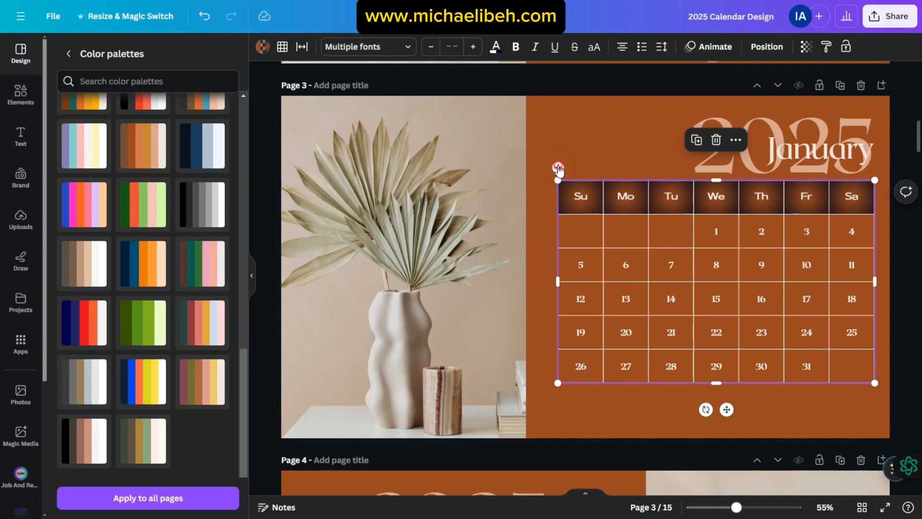
click(557, 168)
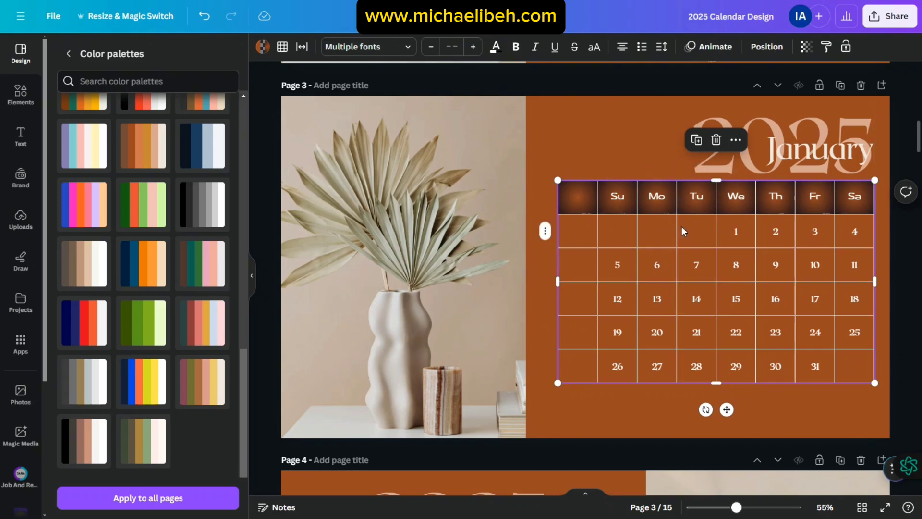
click(677, 168)
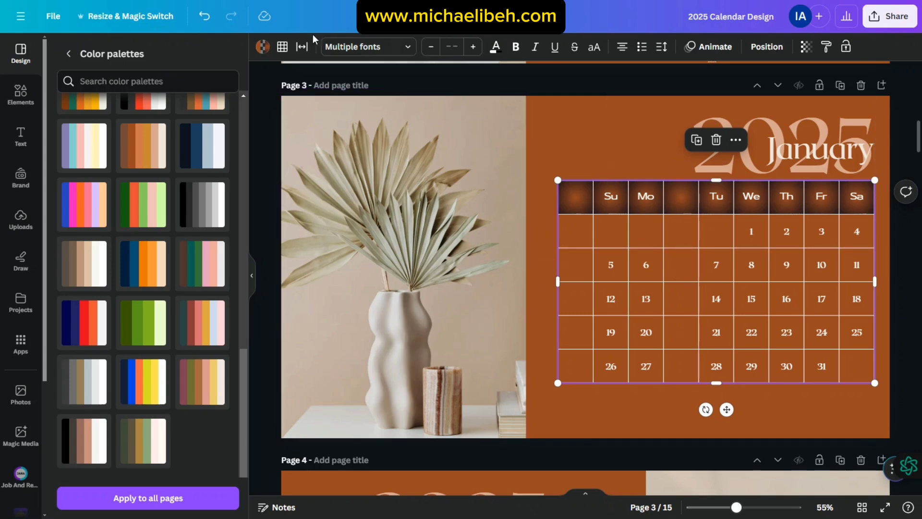
click(204, 17)
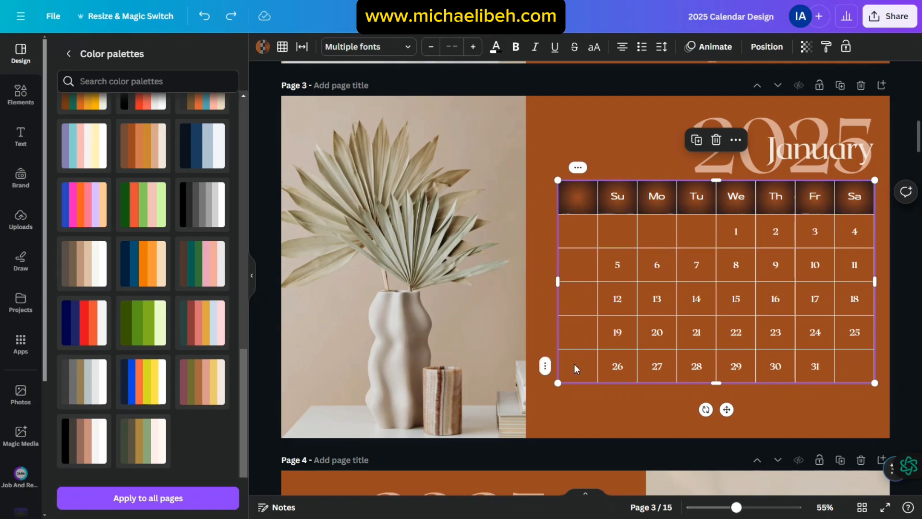
click(594, 187)
text(Wk)
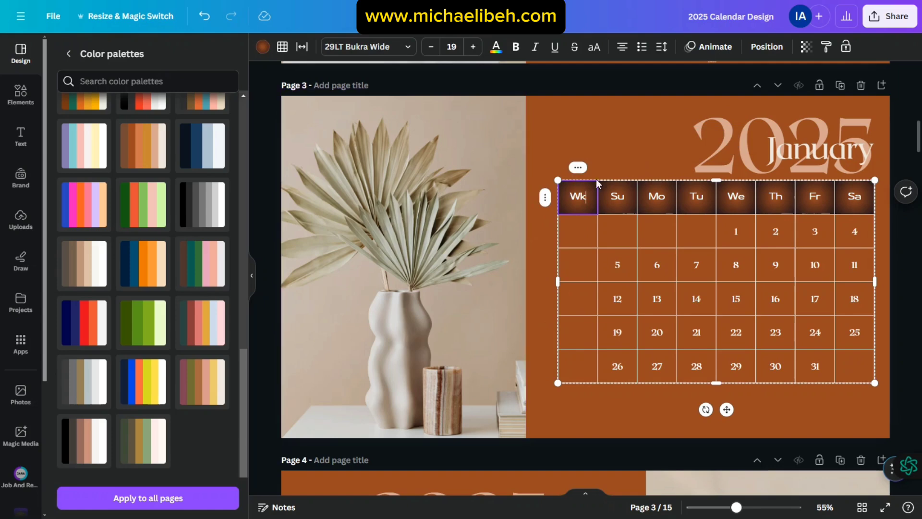
Fill the January table's Wk column with the week labels wk1, wk2, wk3, wk4 and wk5
click(578, 233)
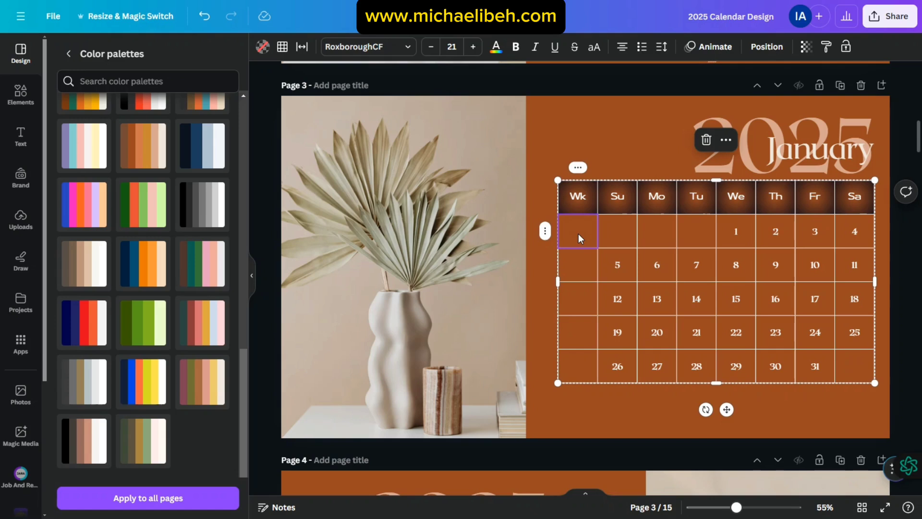
text(wk1)
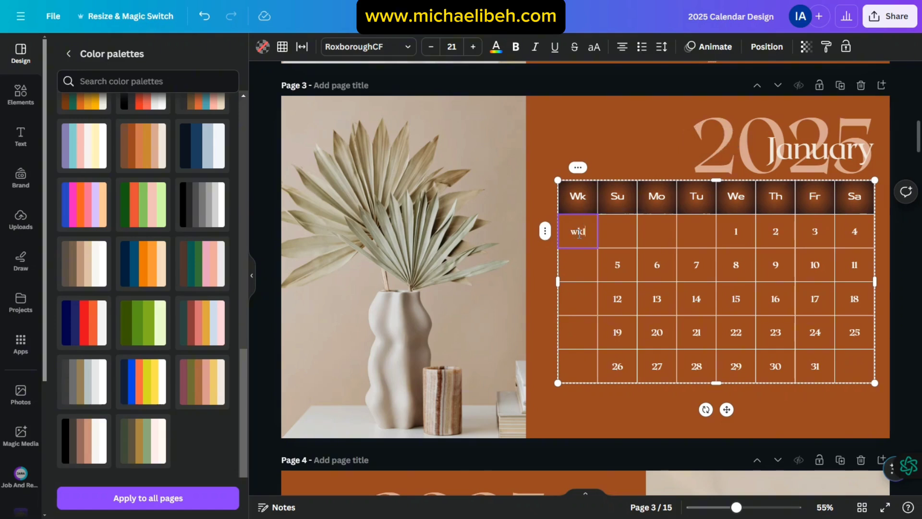
click(577, 272)
text(wk2)
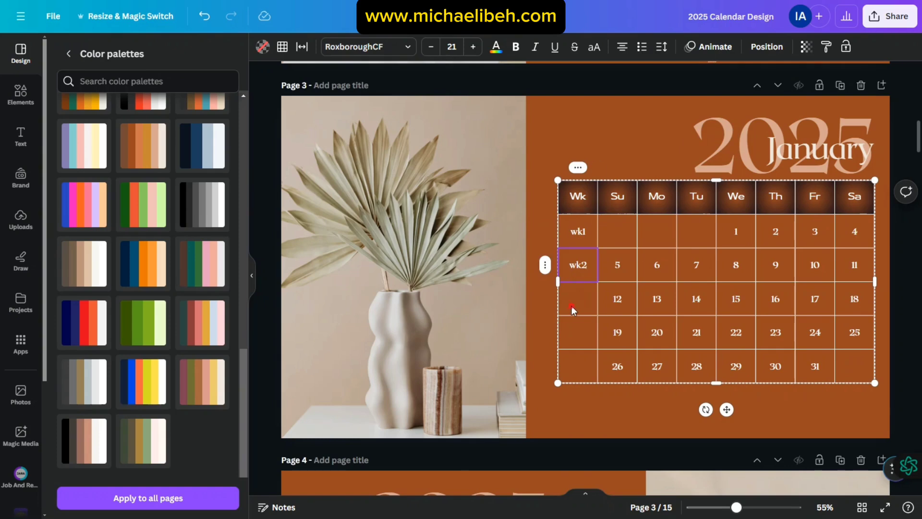
click(572, 305)
text(wk3)
click(582, 334)
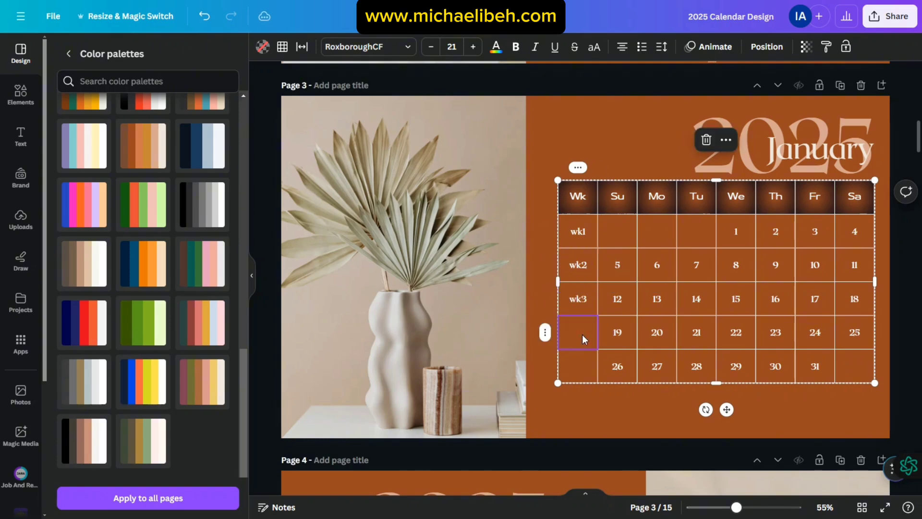
text(wk4)
click(576, 373)
text(wk5)
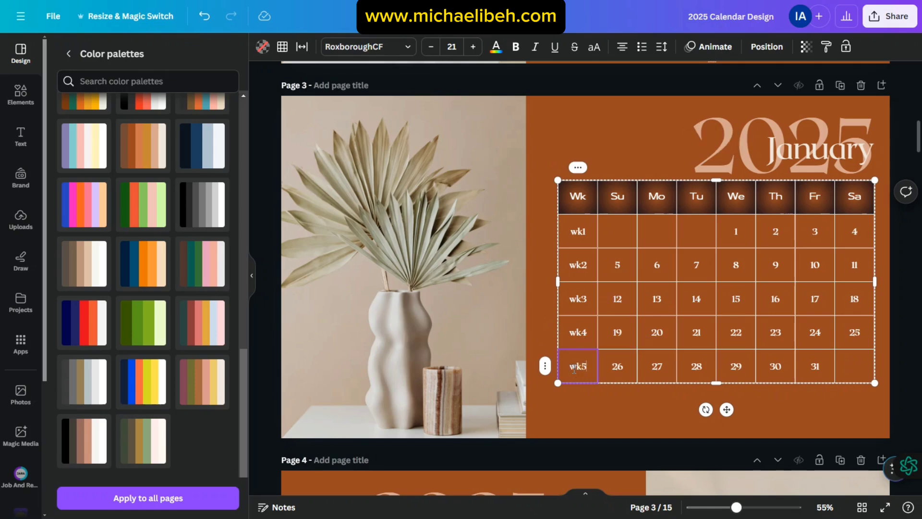
click(616, 393)
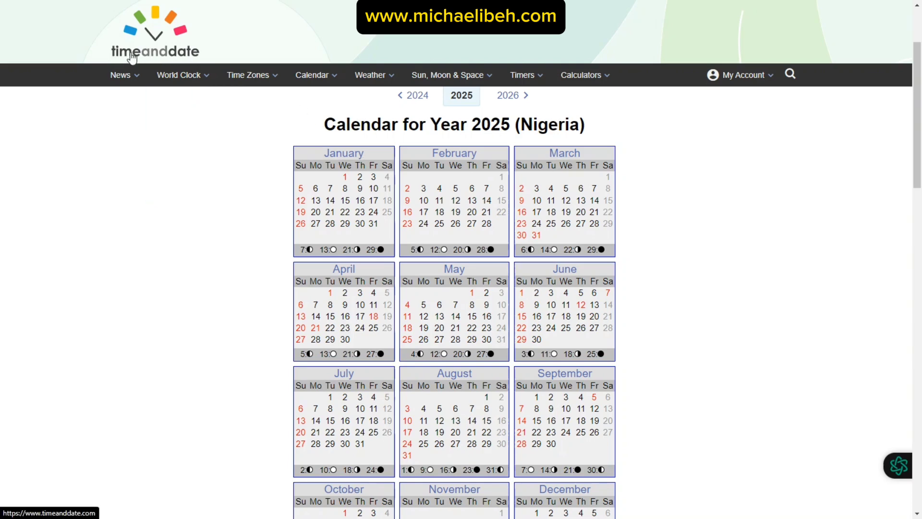
Examine the 2025 Nigeria holidays and observances list on the timeanddate website
mouse_move(182, 75)
scroll(436, 248, down, 9)
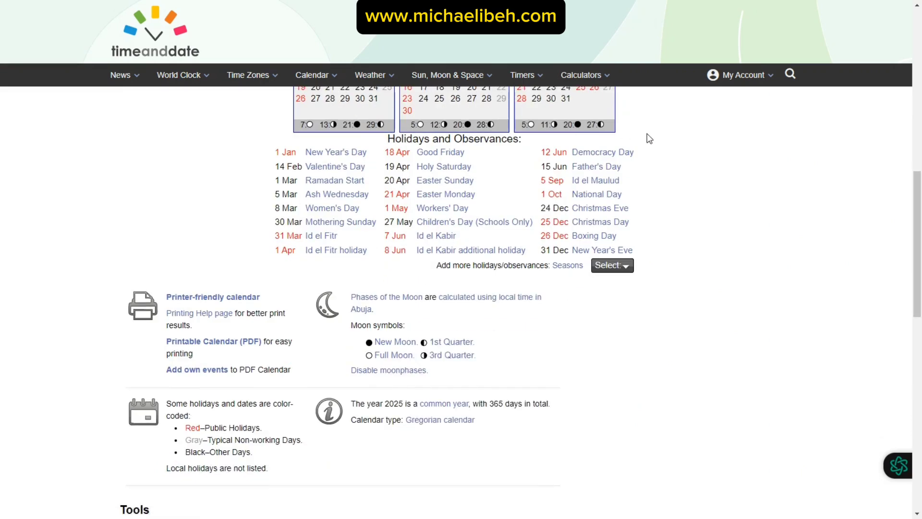
scroll(697, 215, up, 2)
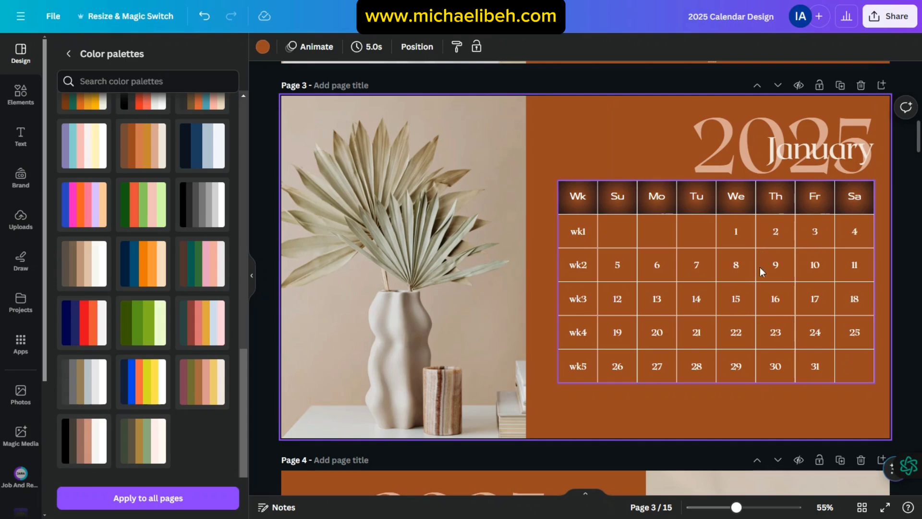
Search the elements for "shape", add a circle and shrink it to a small marker dot beside the 1 in the January table
click(21, 94)
text(shape)
key(Return)
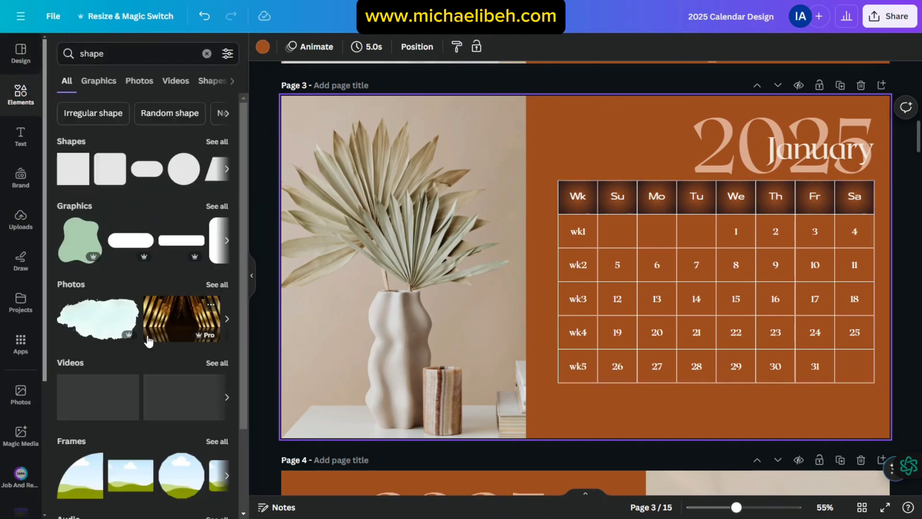
click(186, 172)
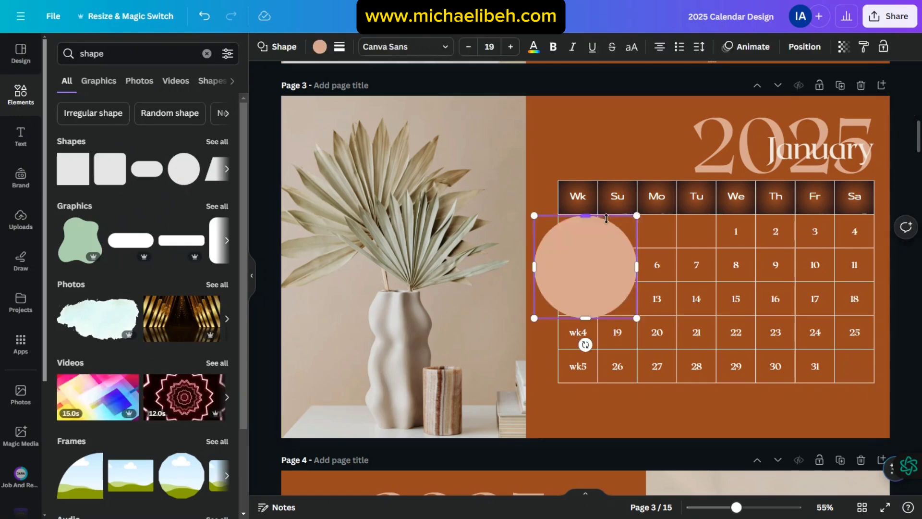
drag(638, 214, 764, 247)
click(766, 393)
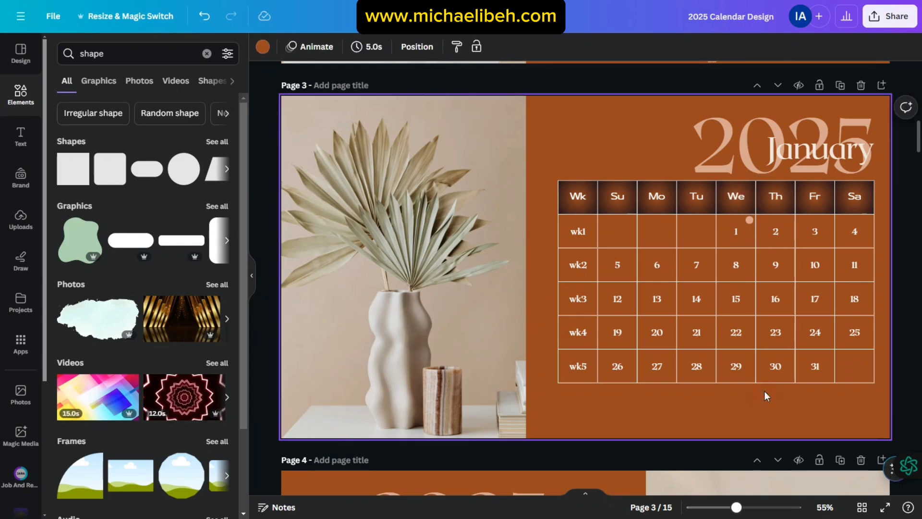
Duplicate the marker dot and place the copy beside the 26 in the January table
click(750, 222)
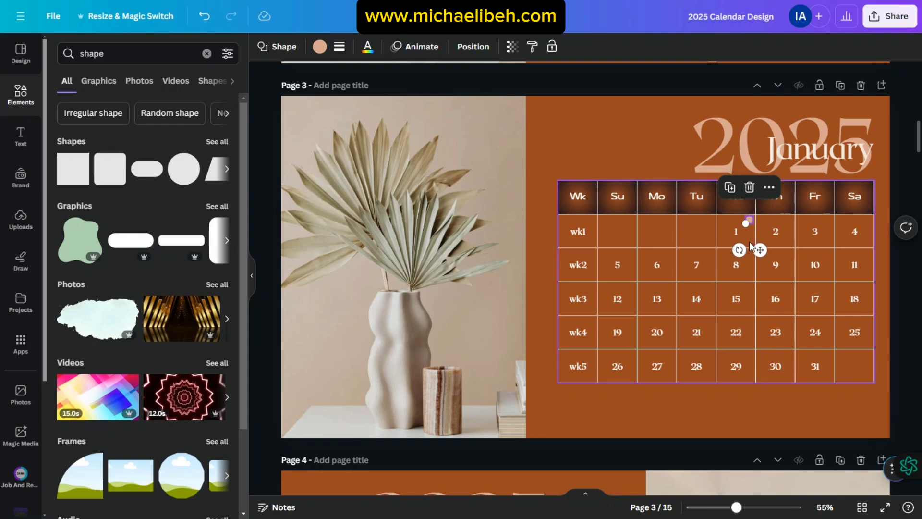
click(730, 187)
drag(764, 253, 644, 383)
click(708, 406)
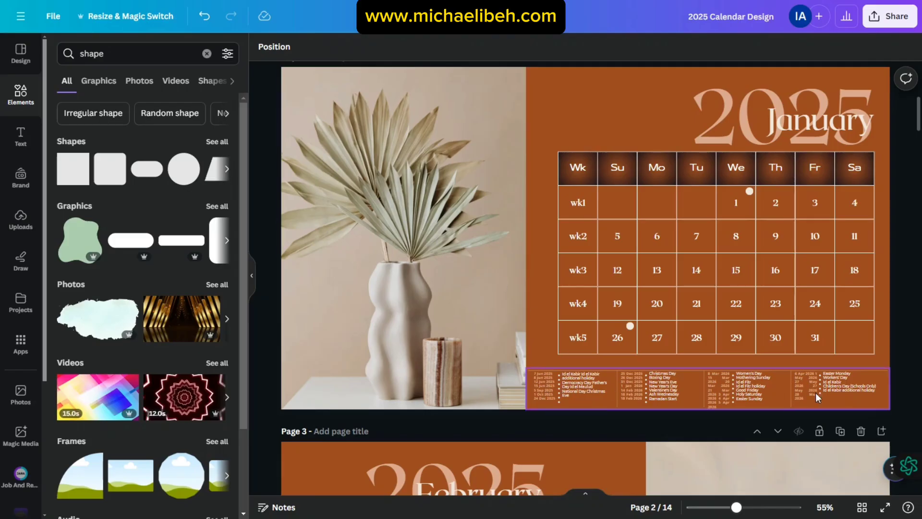
Compare the January page's table and holiday list with the February page that has only its title and photo
scroll(815, 393, down, 7)
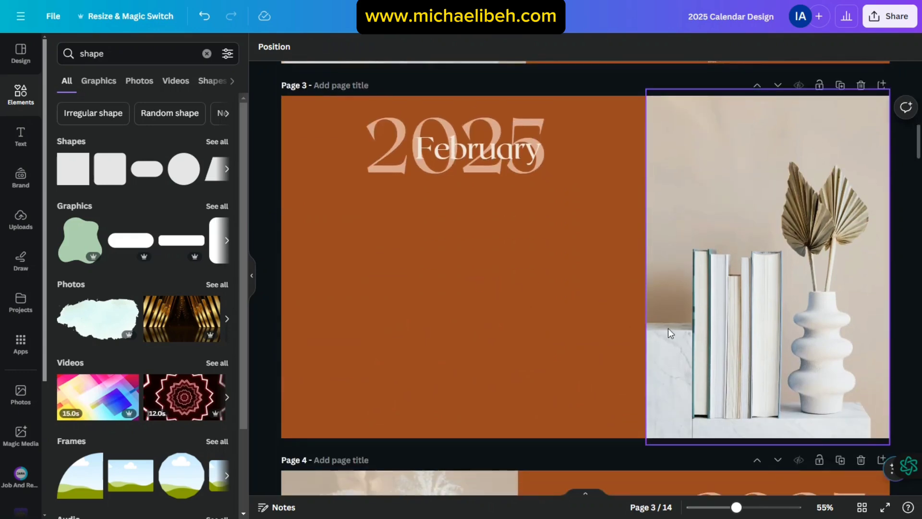
scroll(605, 334, up, 6)
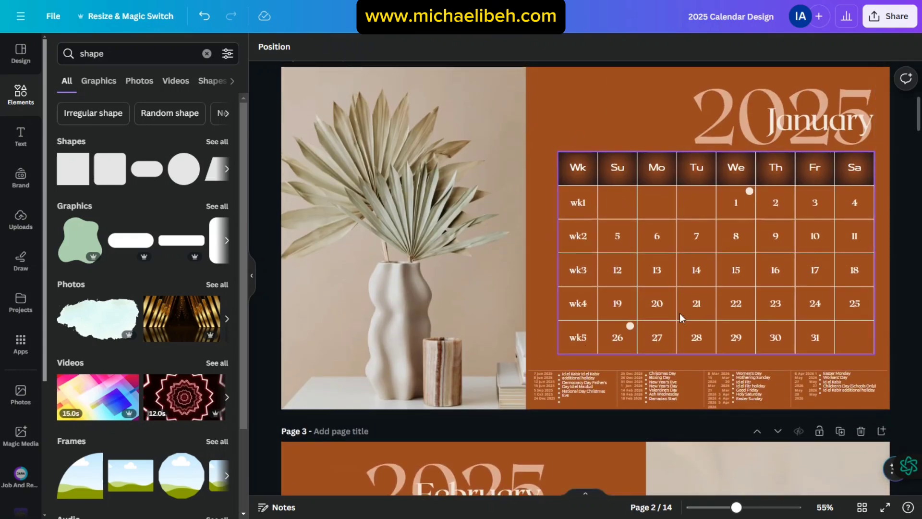
scroll(595, 336, down, 6)
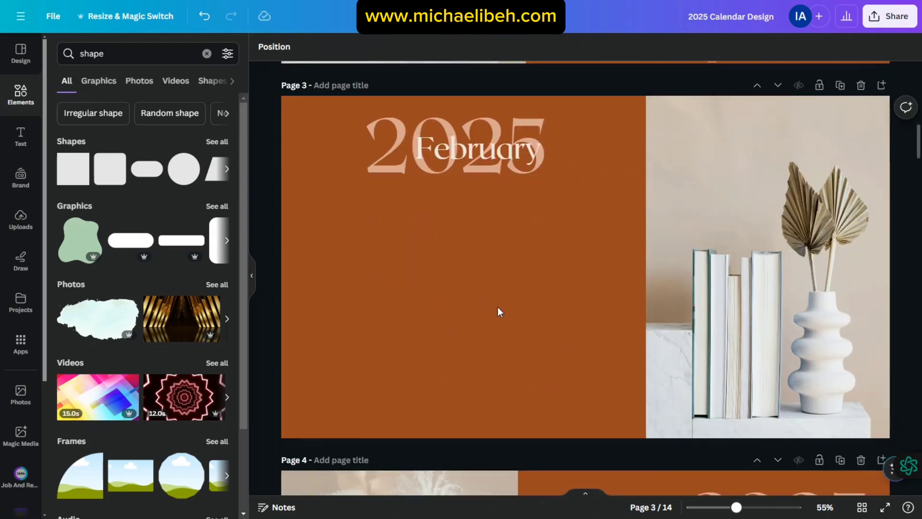
scroll(494, 312, up, 6)
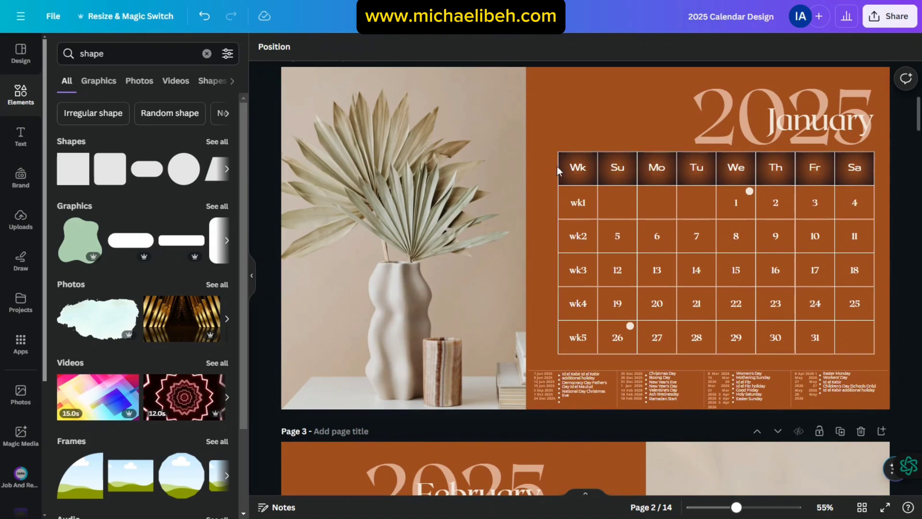
scroll(552, 298, down, 5)
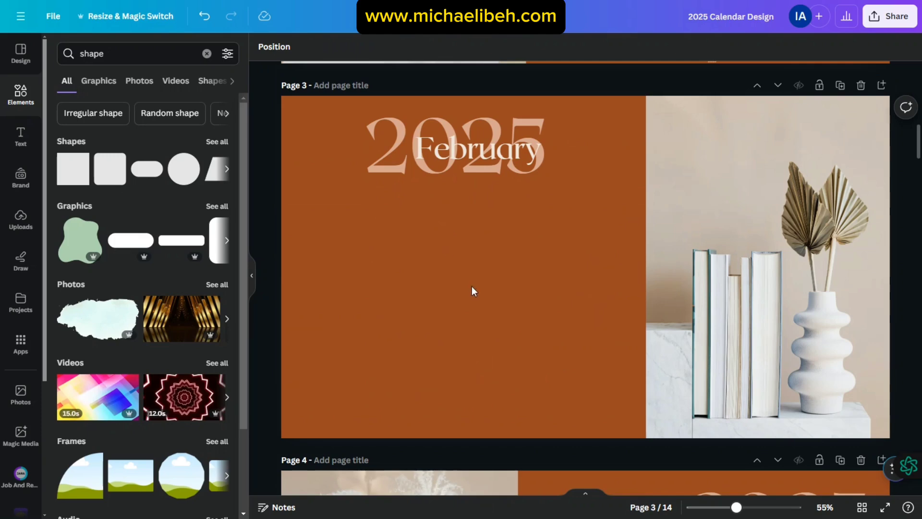
scroll(502, 312, up, 4)
scroll(600, 216, up, 2)
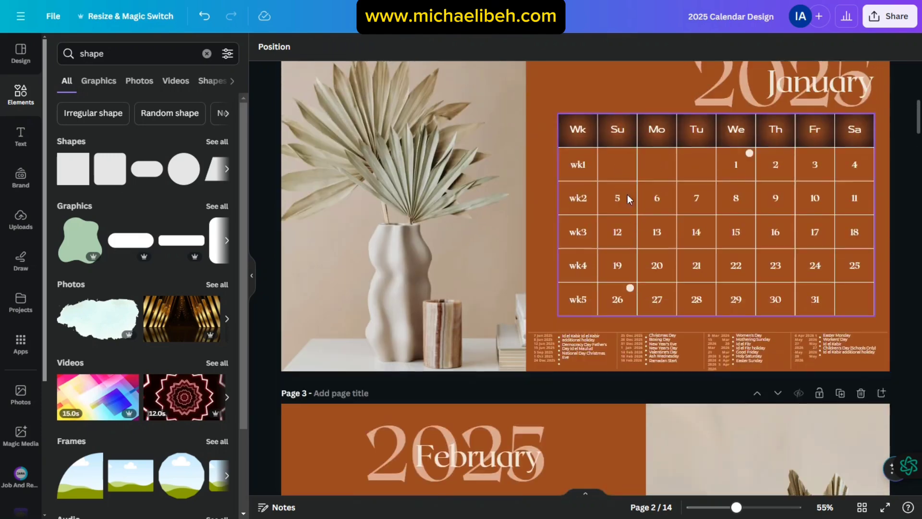
scroll(599, 318, down, 4)
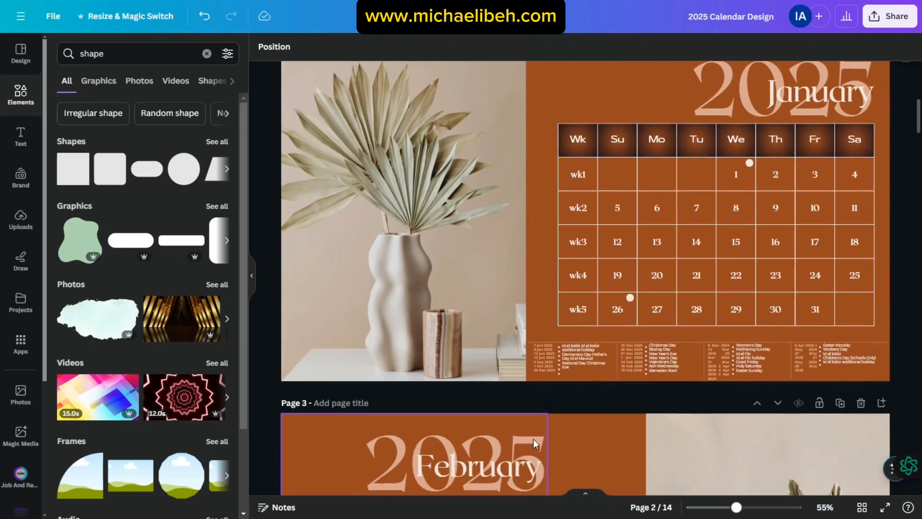
scroll(641, 238, up, 4)
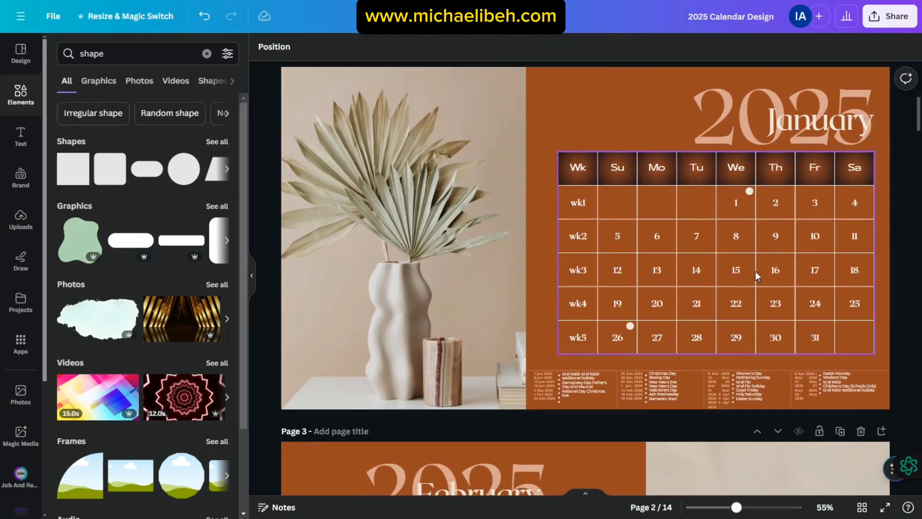
Duplicate the January date table and move the copy onto the February page
click(561, 149)
click(560, 151)
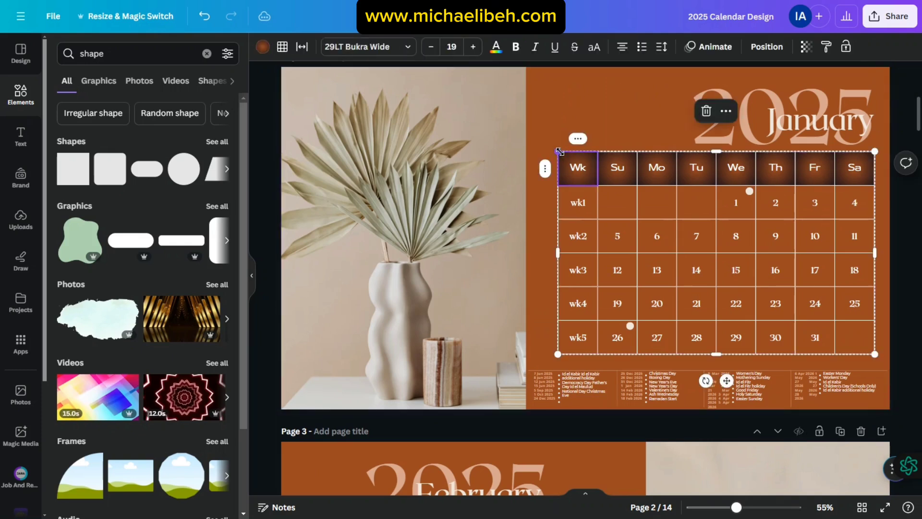
click(726, 111)
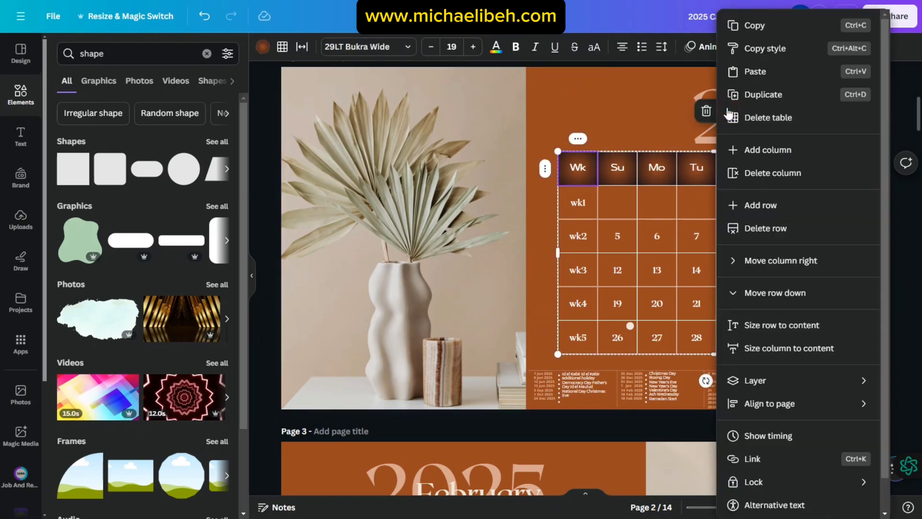
click(769, 95)
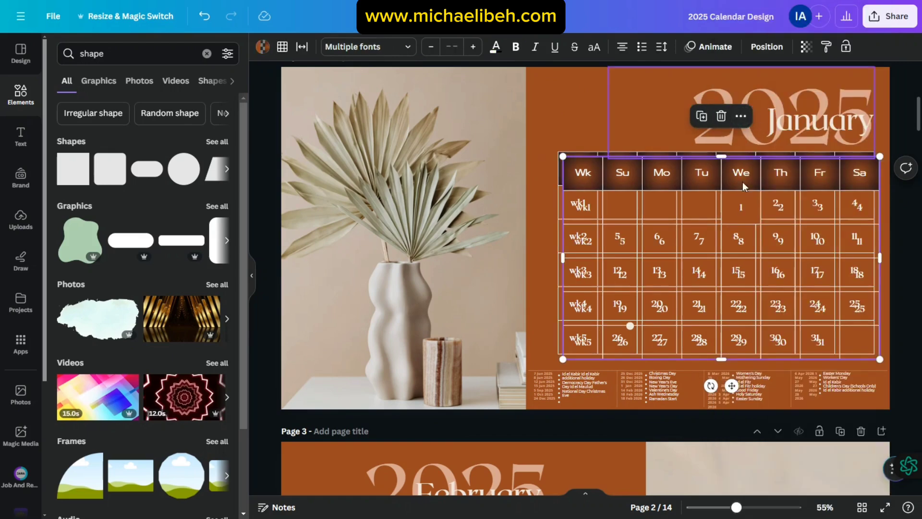
scroll(690, 270, down, 3)
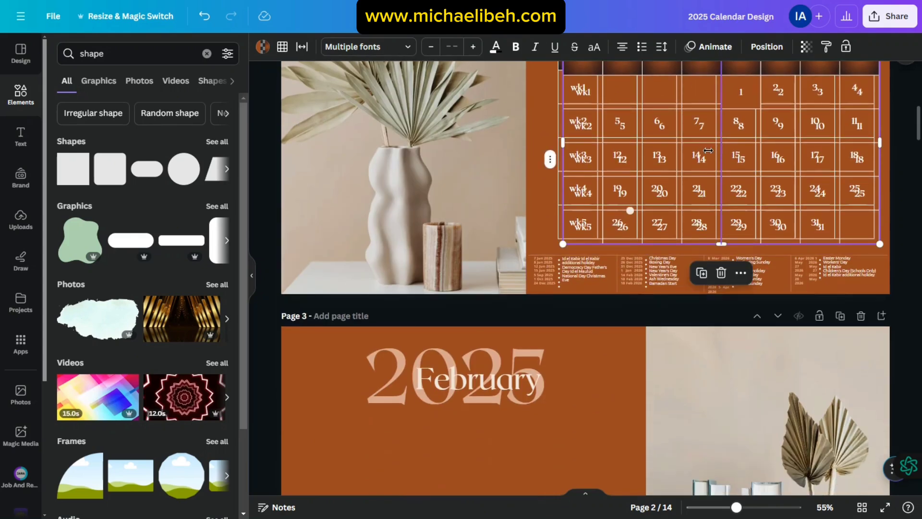
scroll(664, 207, up, 3)
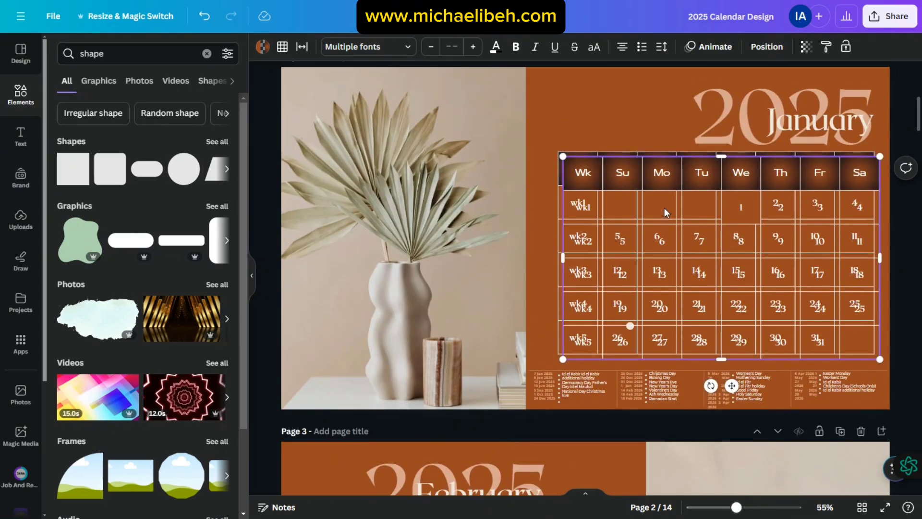
drag(651, 305, 414, 518)
scroll(486, 346, down, 4)
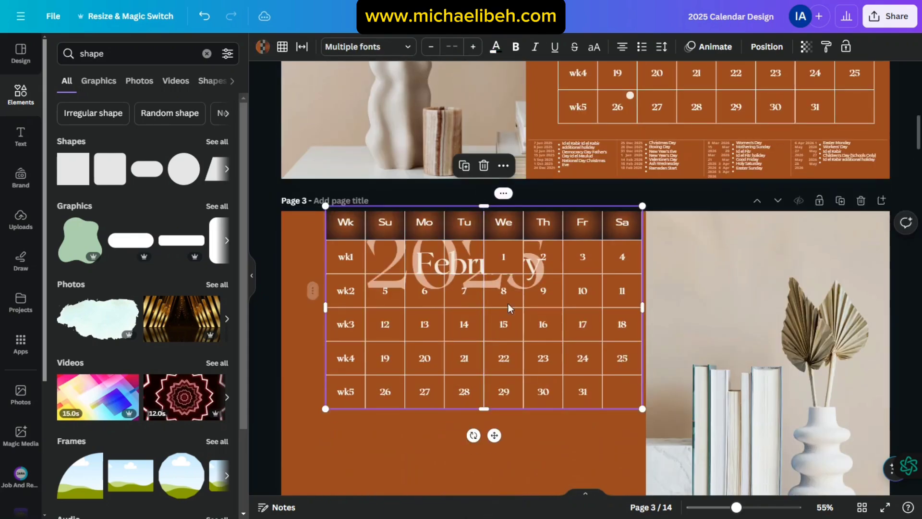
drag(483, 307, 471, 308)
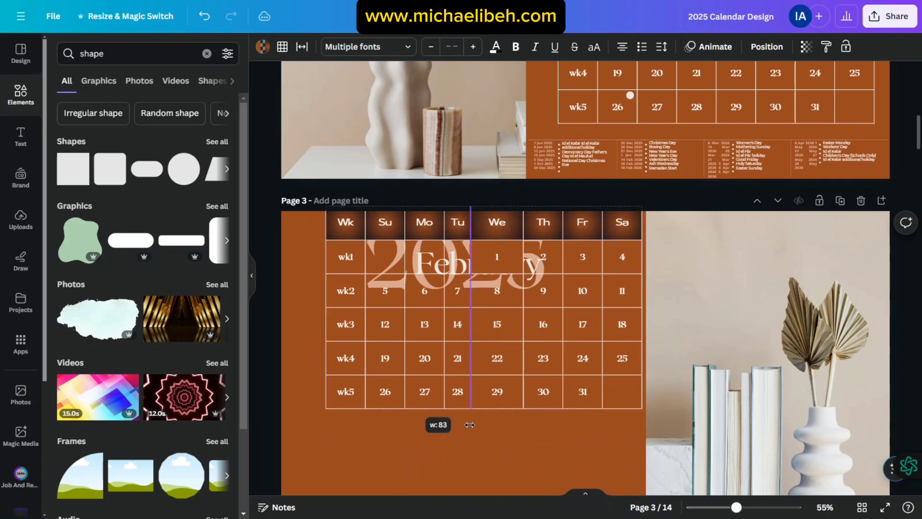
click(205, 17)
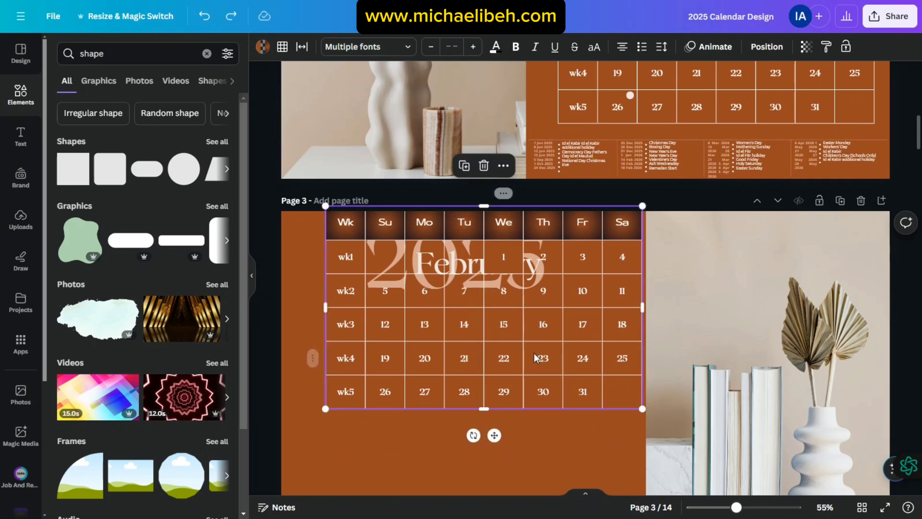
drag(497, 366, 531, 364)
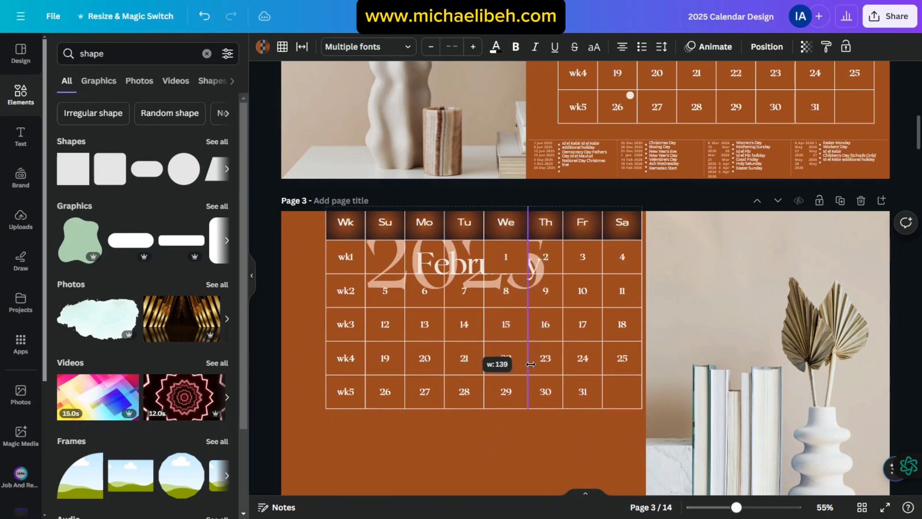
click(204, 17)
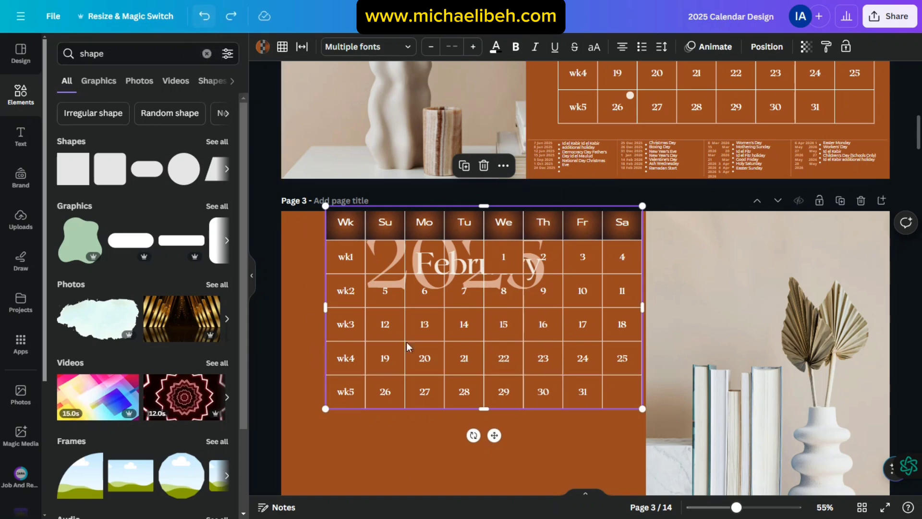
Position the copied table below the February title, within the brown area beside the photo
drag(493, 436, 472, 518)
click(574, 235)
scroll(573, 183, down, 2)
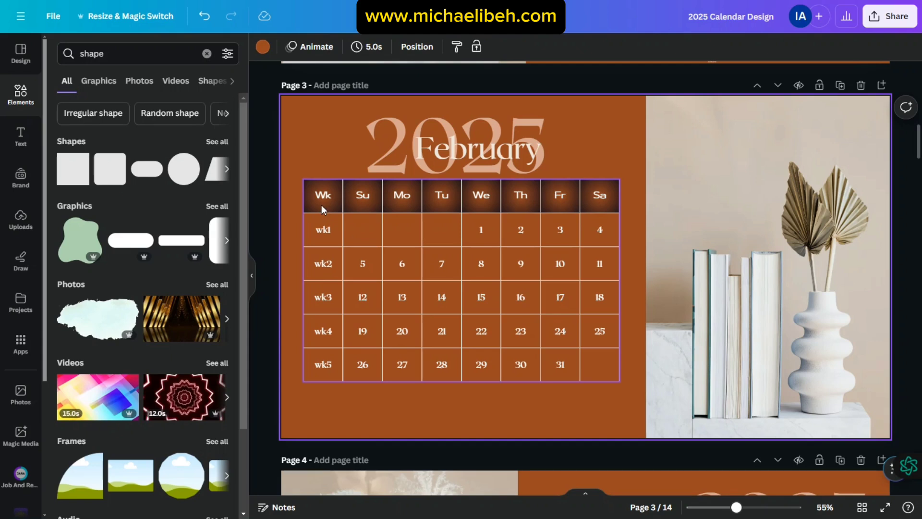
Delete the Wk column from the February table and shift the table slightly down on the brown area
click(306, 184)
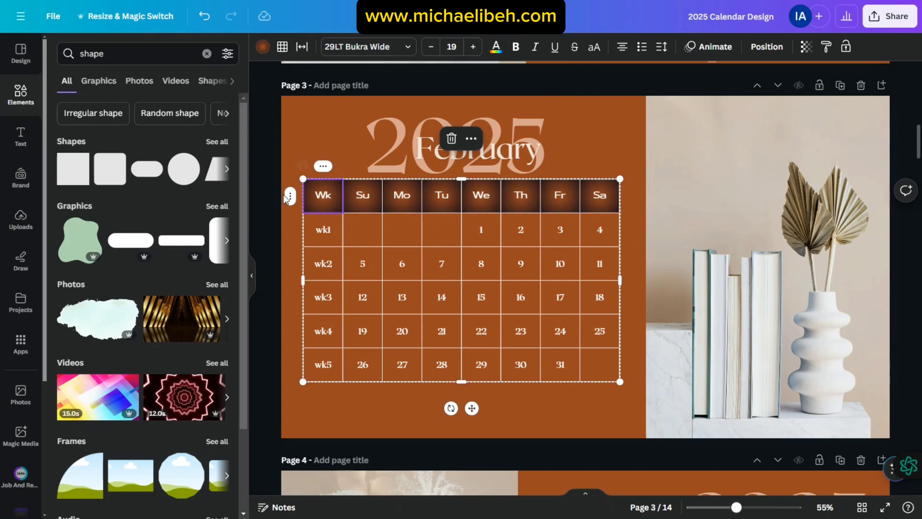
click(323, 166)
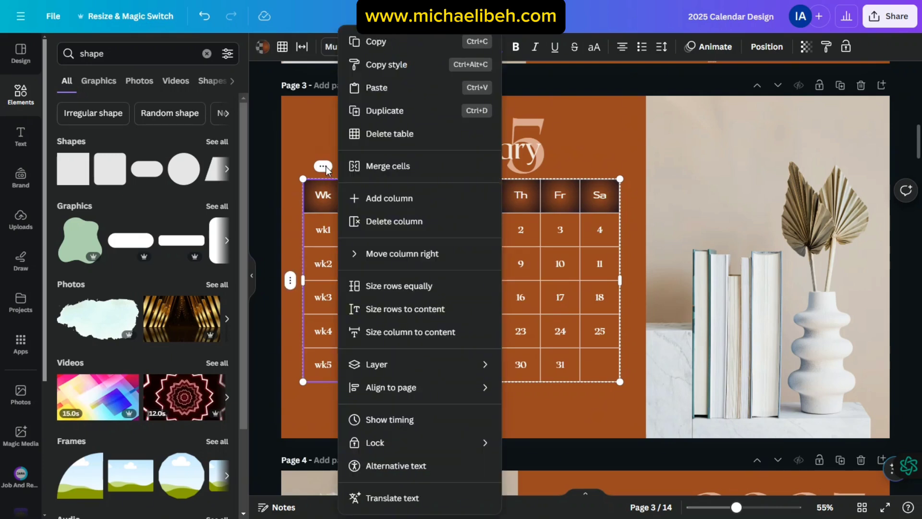
click(393, 223)
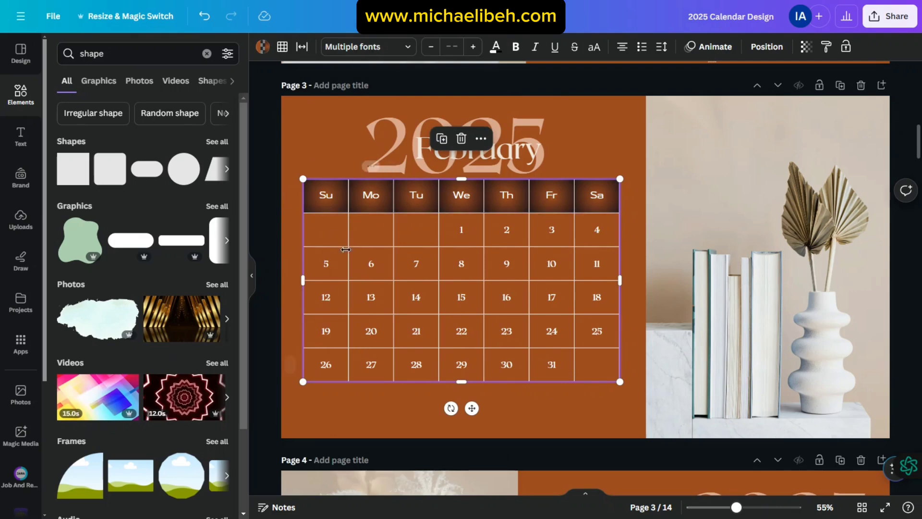
drag(471, 408, 479, 414)
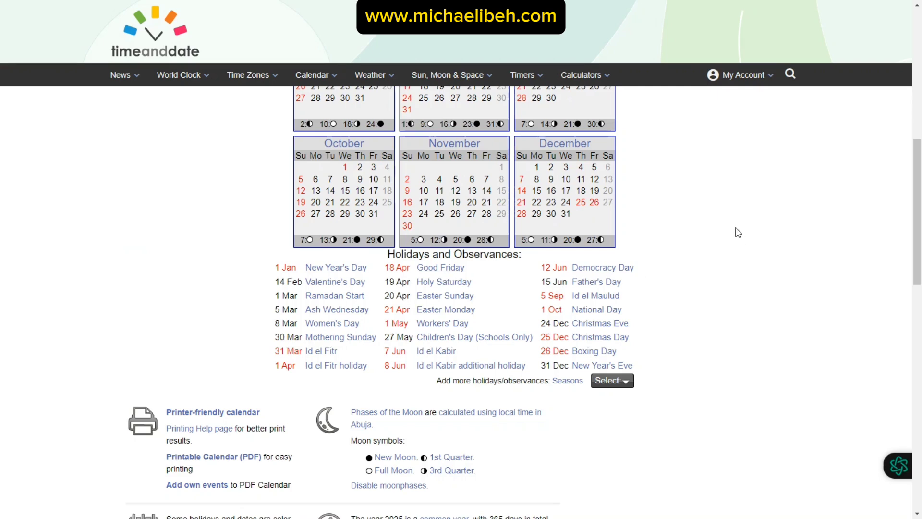
Copy February 2025's weekday headings and dates from the timeanddate calendar and paste them over the February table's contents in Canva
scroll(735, 231, up, 10)
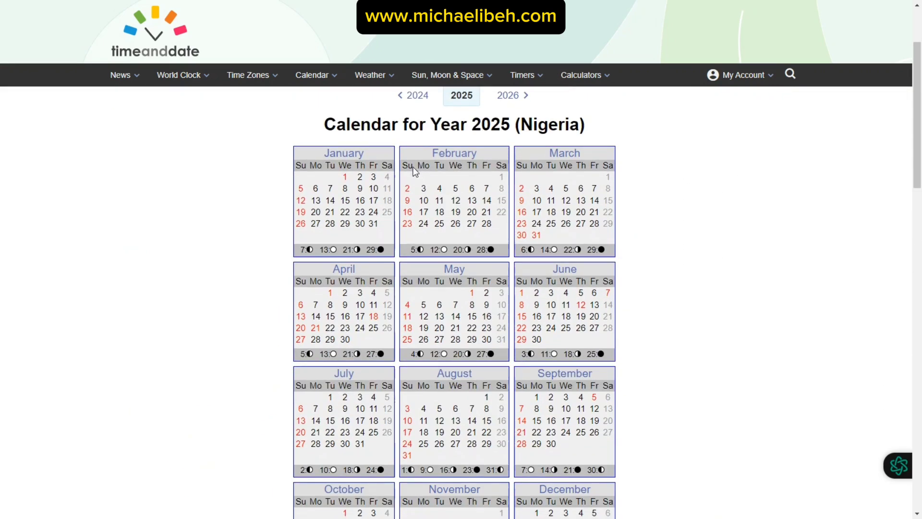
drag(404, 166, 484, 224)
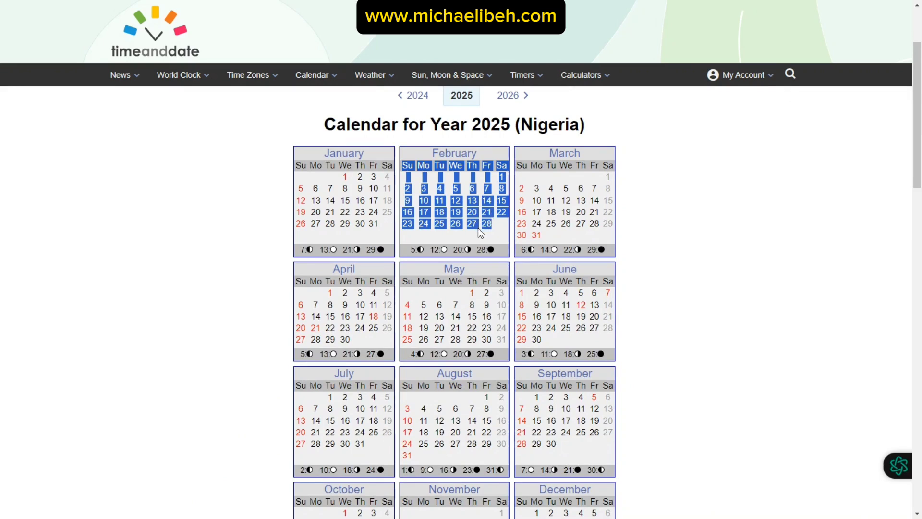
key(ctrl+Tab)
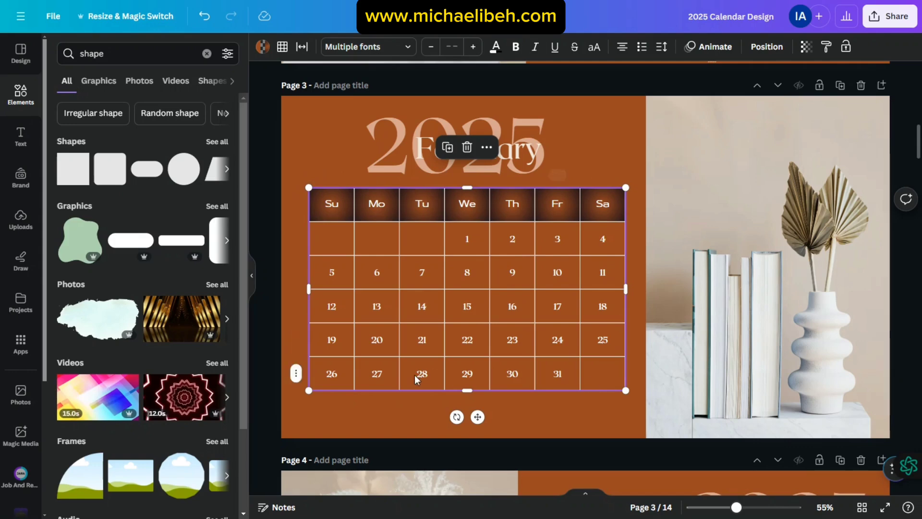
click(447, 297)
key(ctrl+a)
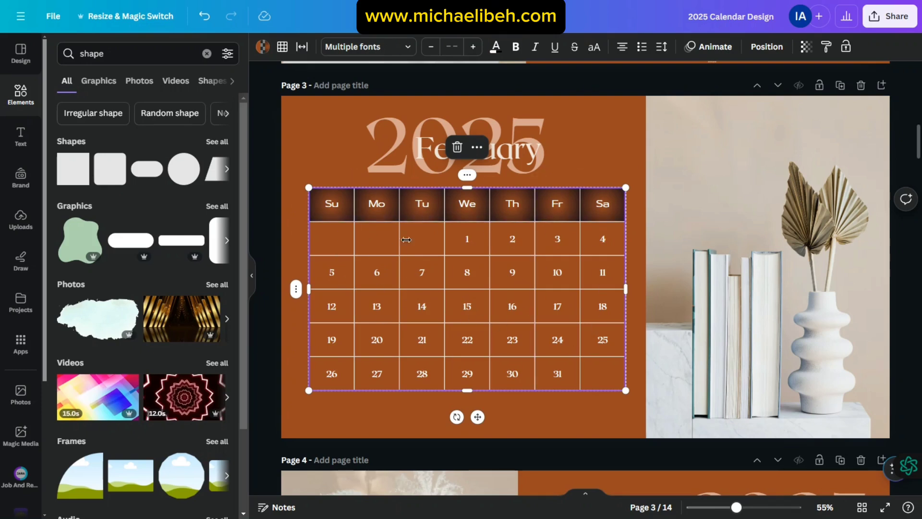
key(ctrl+v)
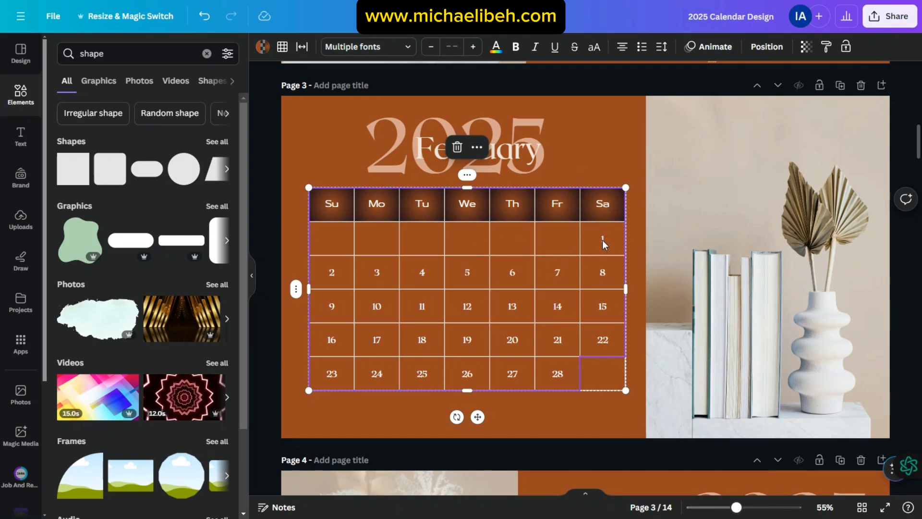
Check the February table's dates against the February 2025 calendar on the timeanddate website
key(alt+Tab)
click(663, 206)
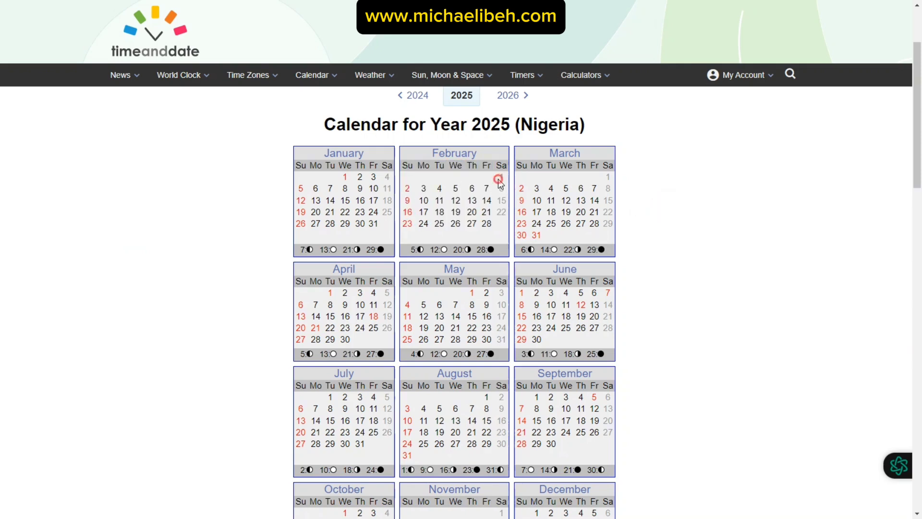
drag(499, 181, 503, 213)
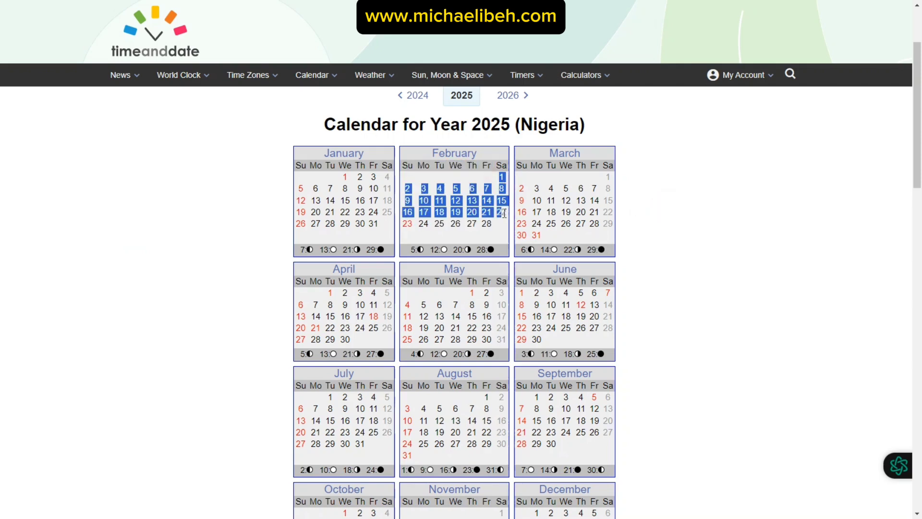
click(663, 223)
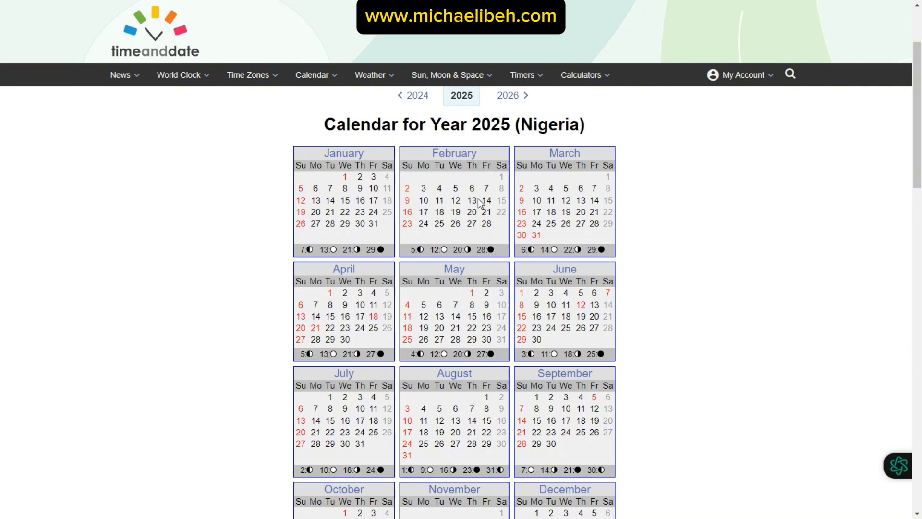
key(alt+Tab)
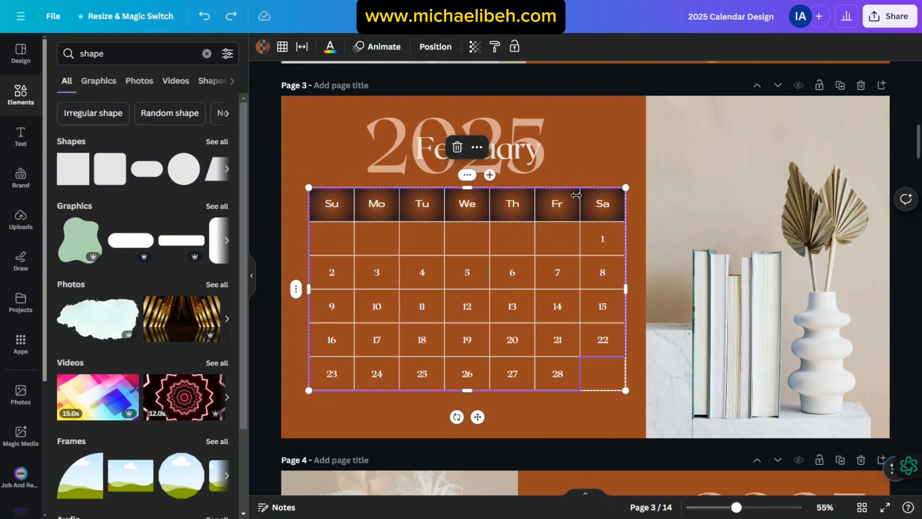
click(623, 175)
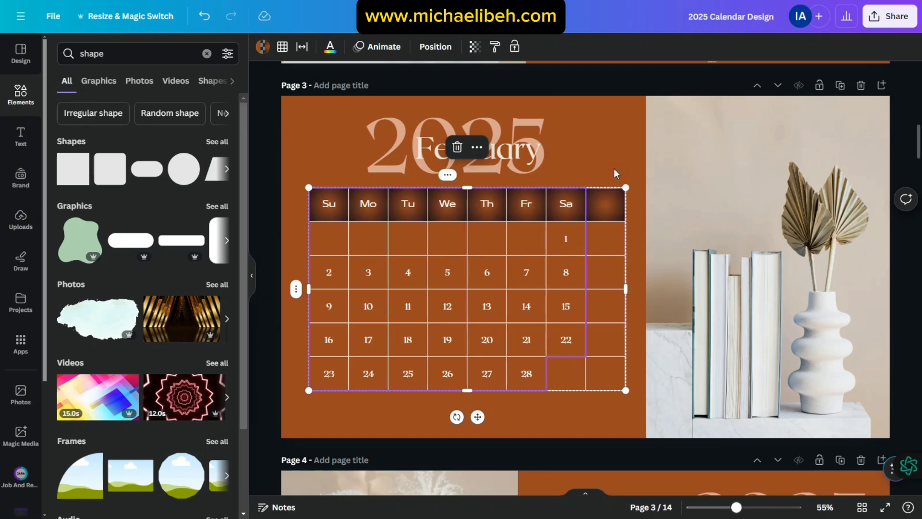
click(207, 14)
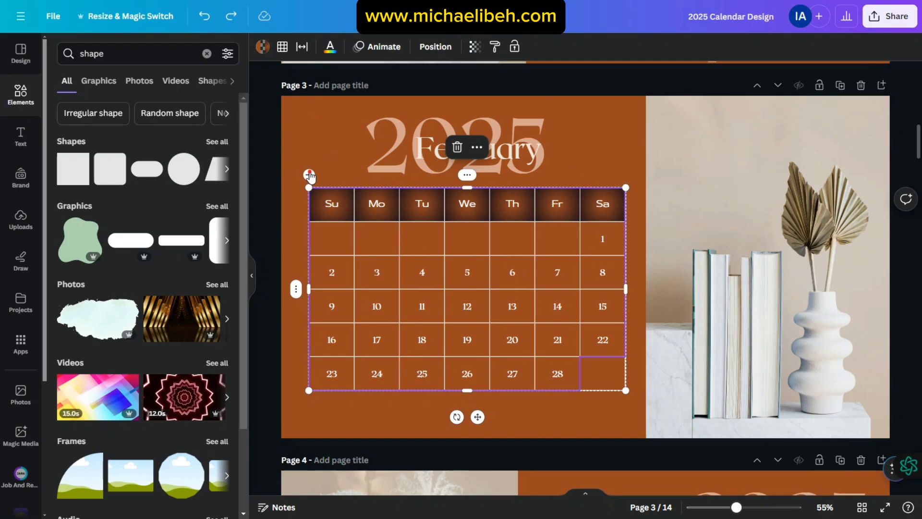
click(310, 174)
key(ctrl+z)
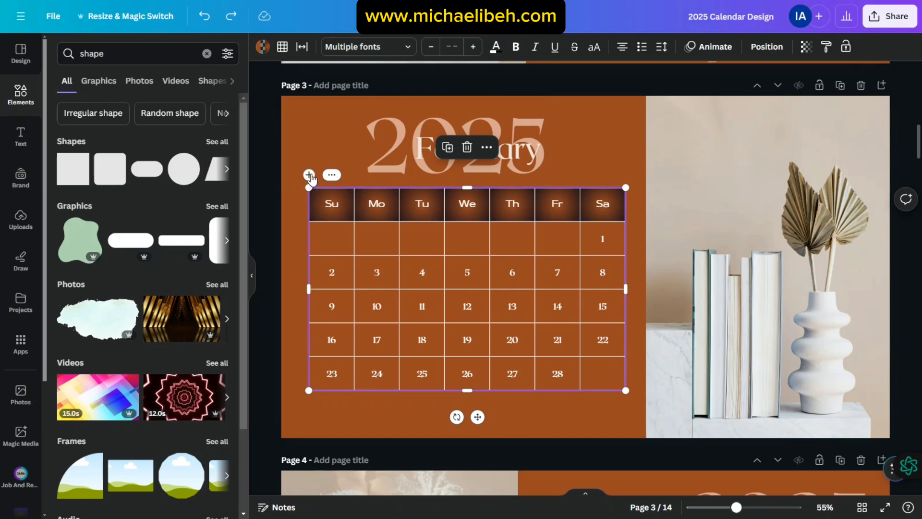
Add an empty column before the Su column in the February table and head it "Wk"
click(310, 174)
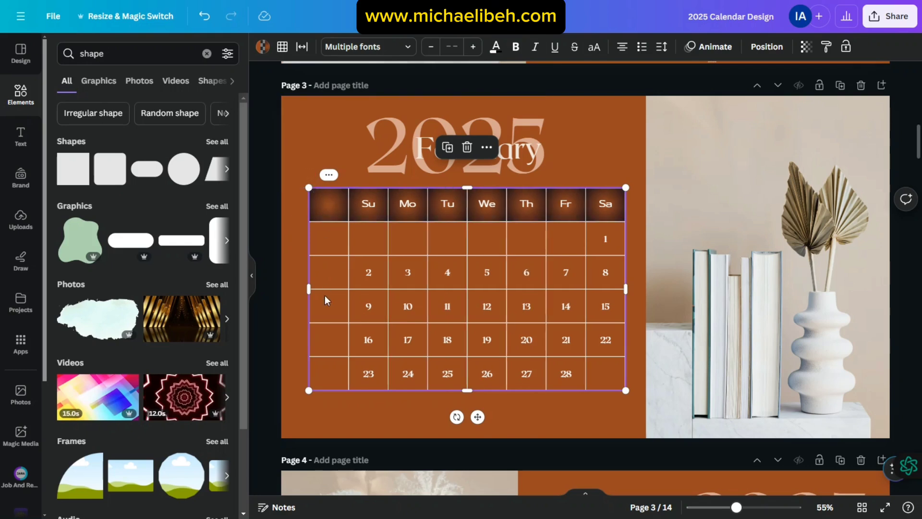
click(325, 207)
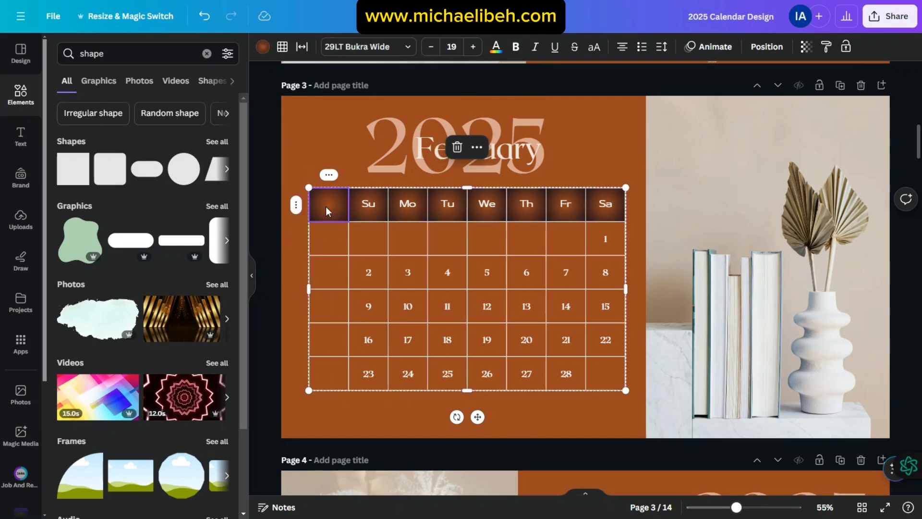
click(325, 207)
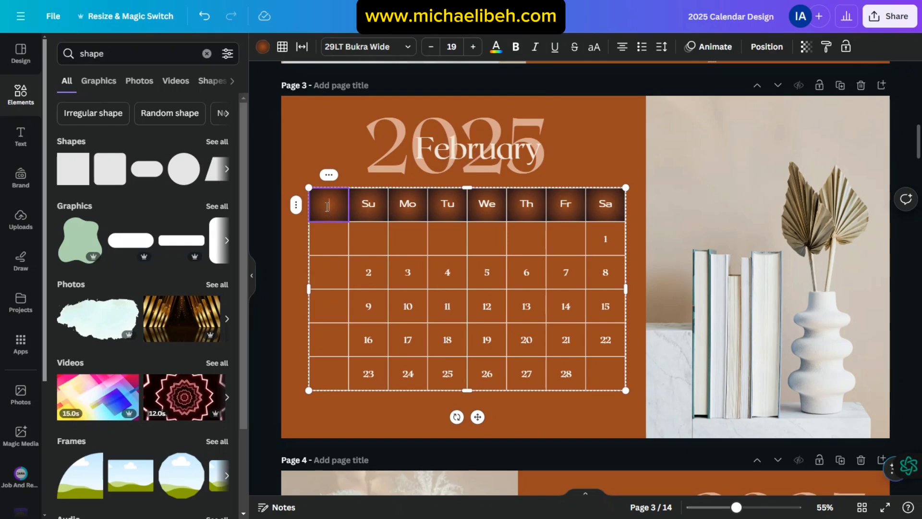
text(wk)
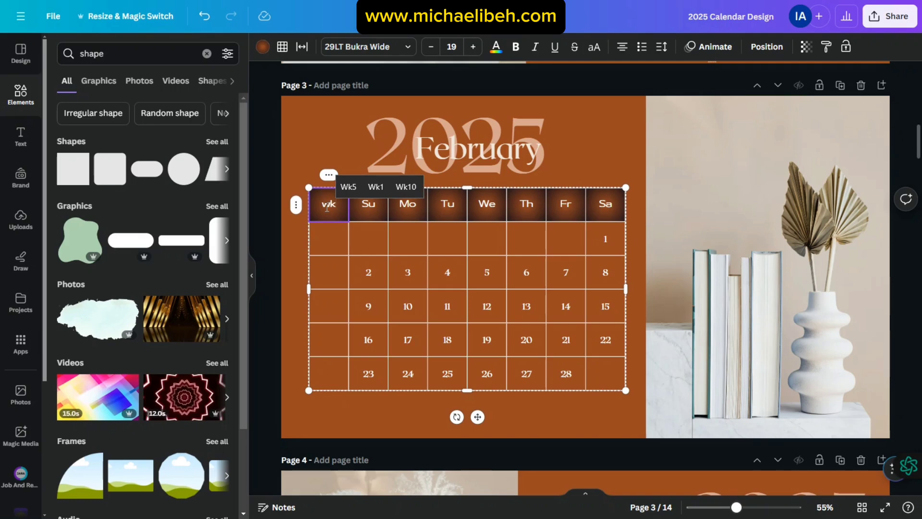
key(BackSpace)
key(BackSpace)
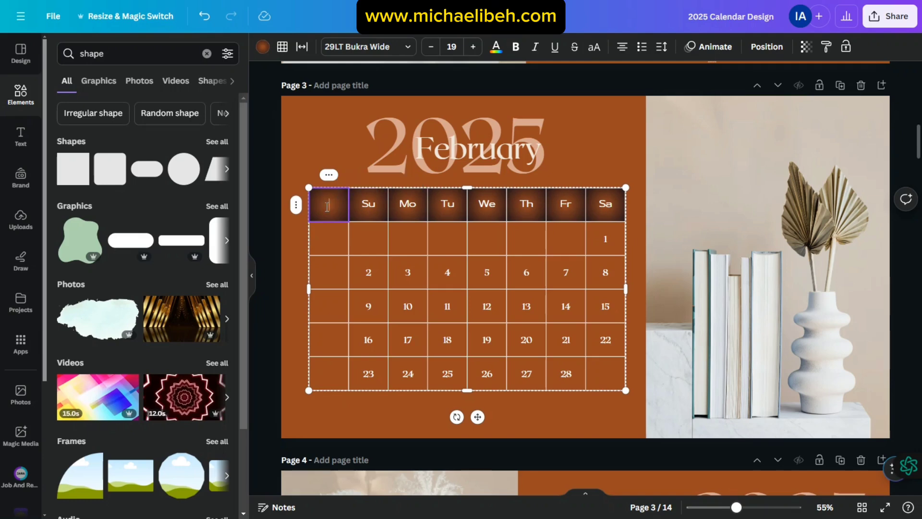
text(Wk)
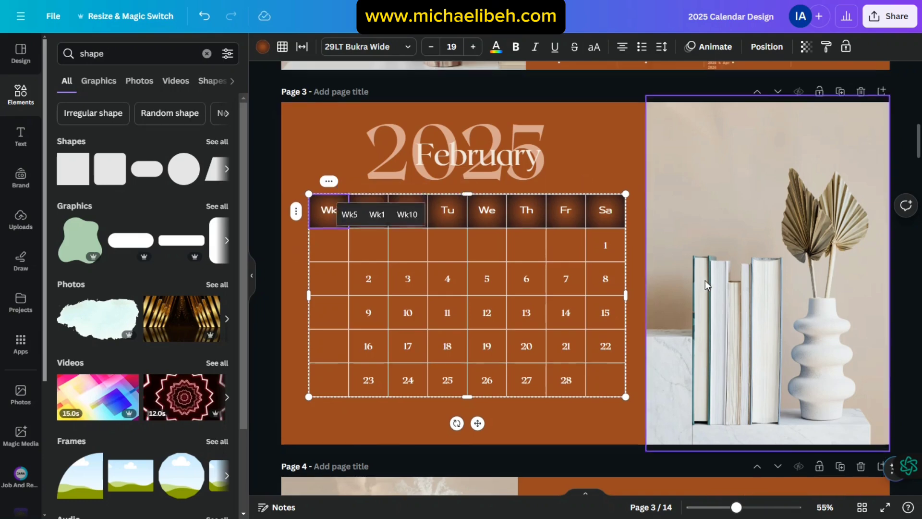
Check the week labels in the January table against the rows of the February table
scroll(705, 281, up, 5)
scroll(592, 208, down, 2)
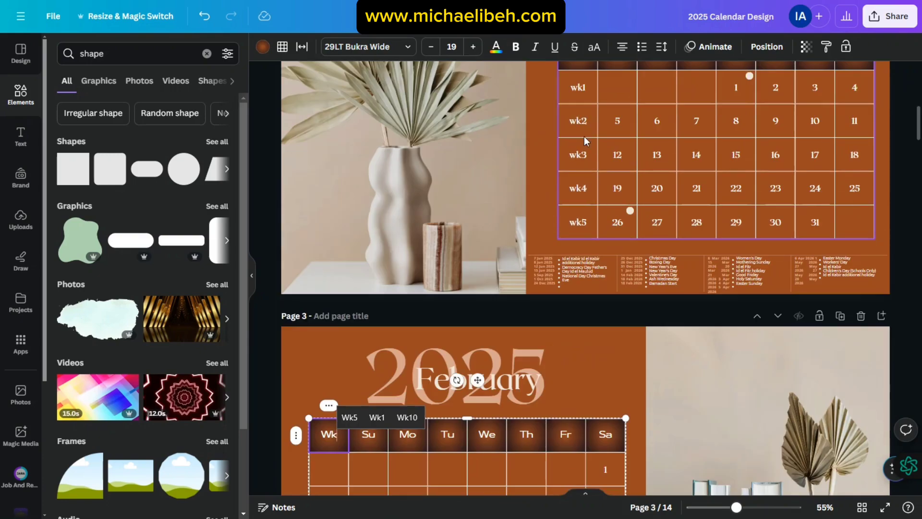
scroll(584, 144, up, 2)
scroll(580, 326, down, 5)
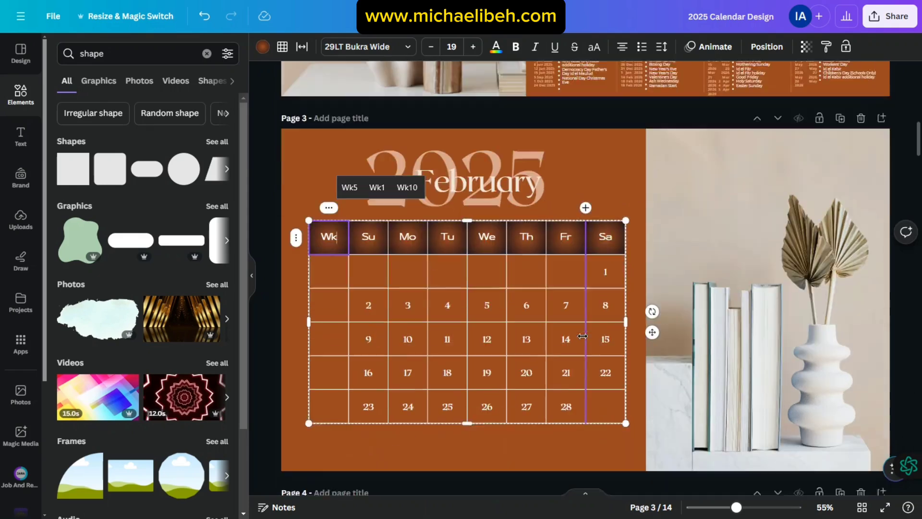
Label the date rows in the February table's Wk column wk6, wk7, wk8, wk9 and wk10
scroll(583, 336, down, 1)
click(323, 240)
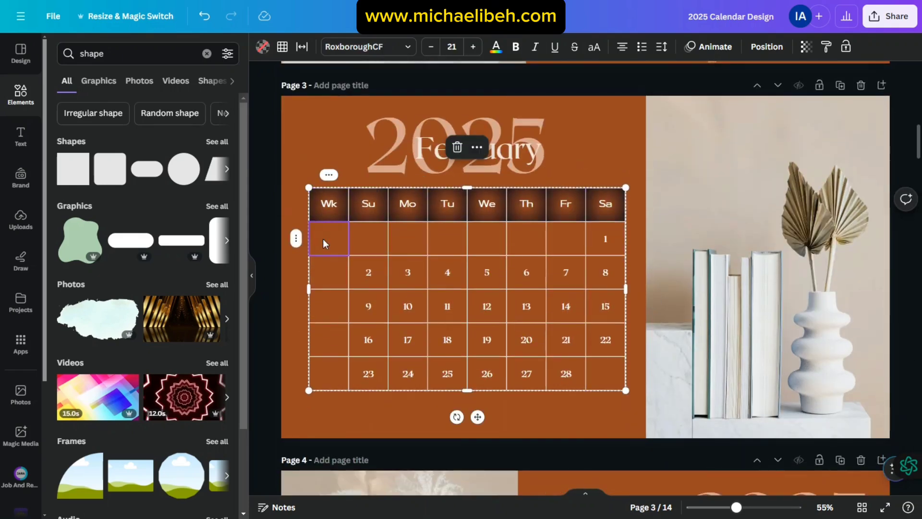
text(wk)
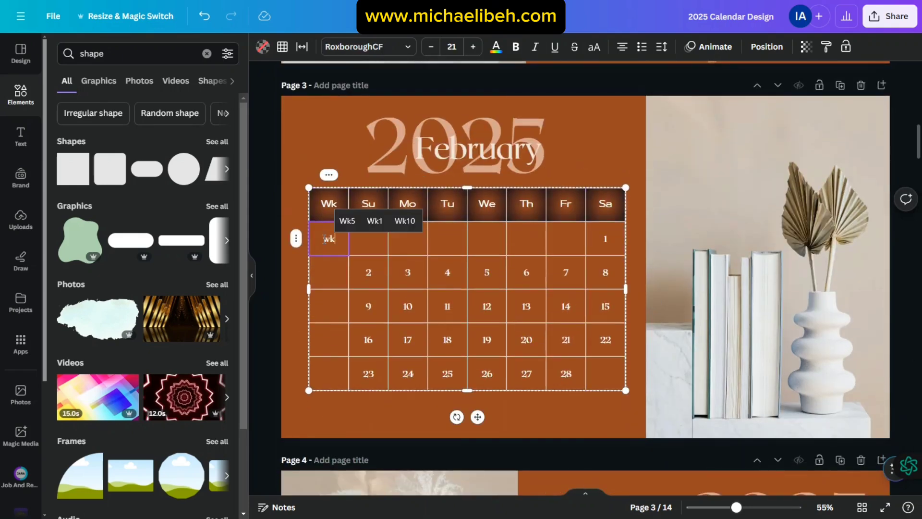
text(6)
click(330, 278)
text(wk7w)
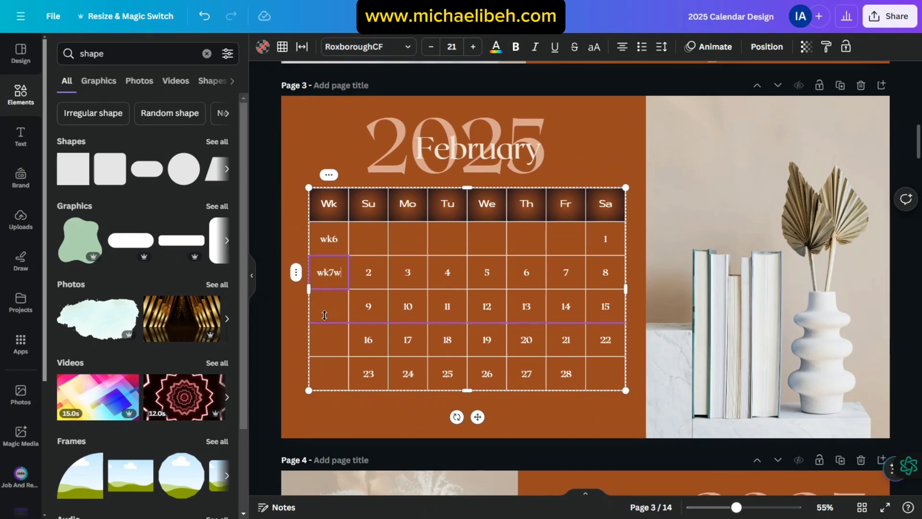
text(7)
click(324, 306)
text(wk8)
click(326, 340)
text(wk9)
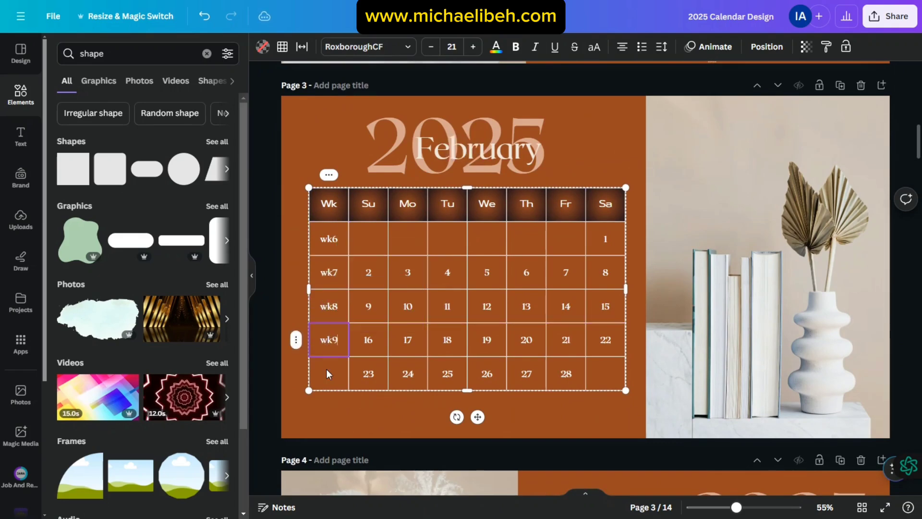
click(329, 372)
text(wk10)
Duplicate the January page's holiday list and place the copy beneath the February table on page 3
click(636, 303)
scroll(620, 285, up, 4)
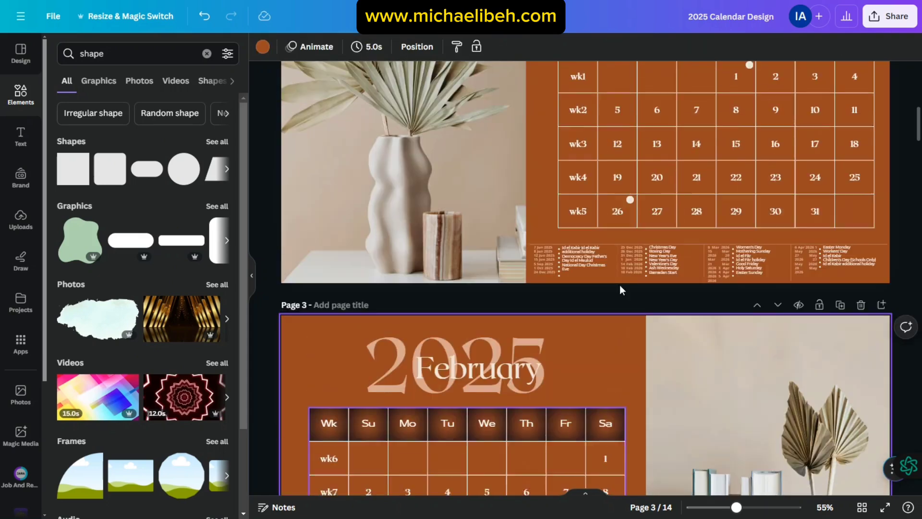
click(626, 254)
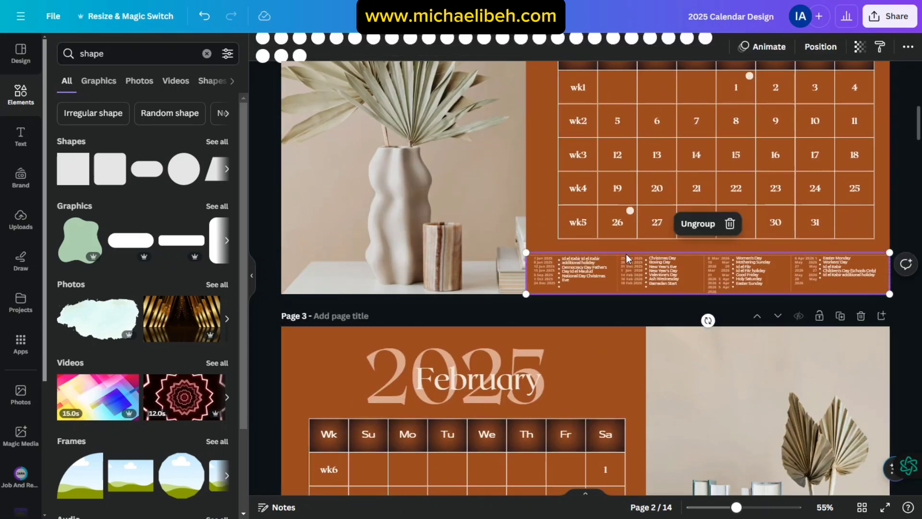
right_click(626, 253)
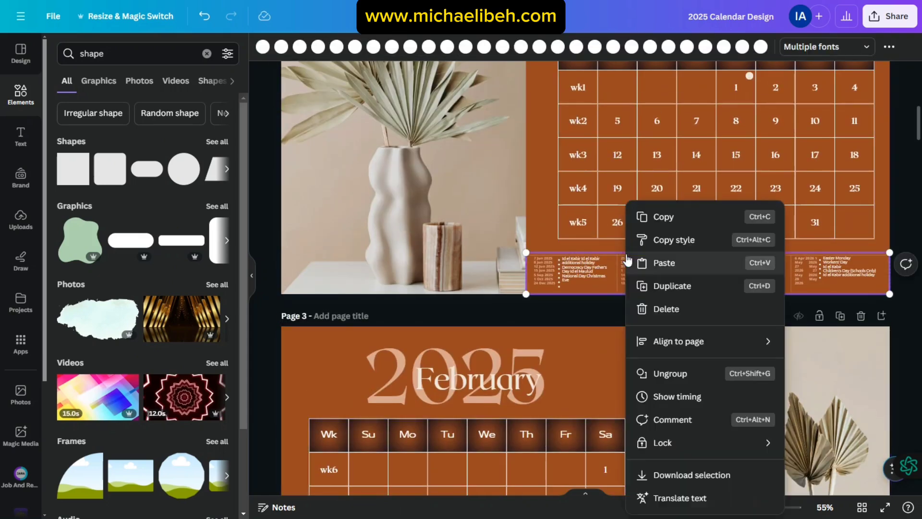
click(637, 287)
drag(635, 281, 498, 510)
scroll(517, 369, down, 4)
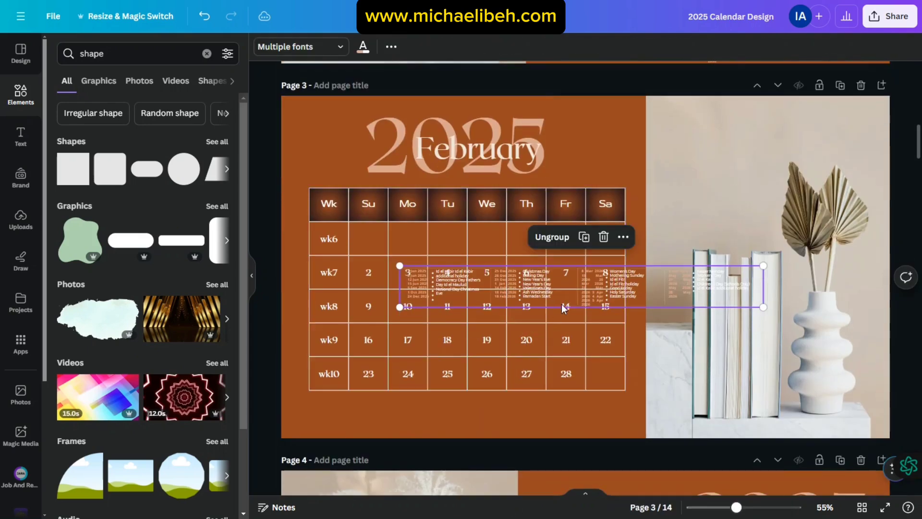
drag(555, 285, 437, 418)
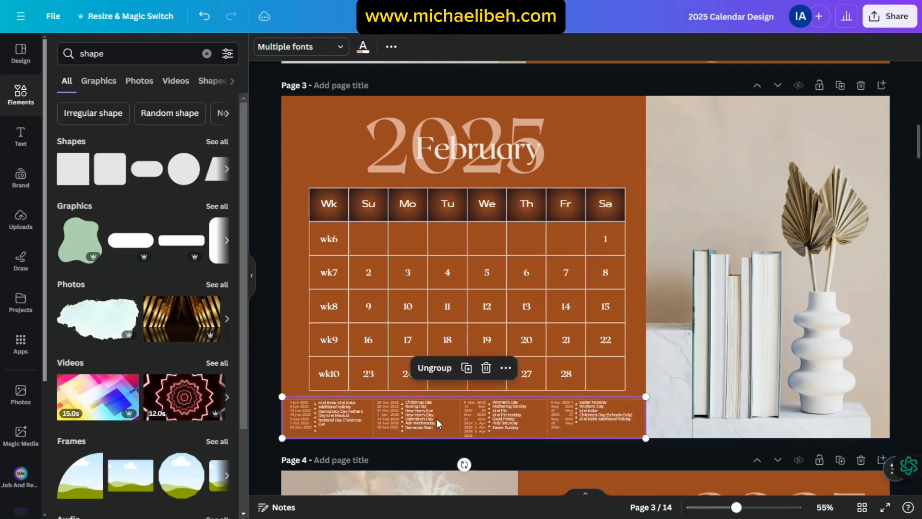
click(638, 330)
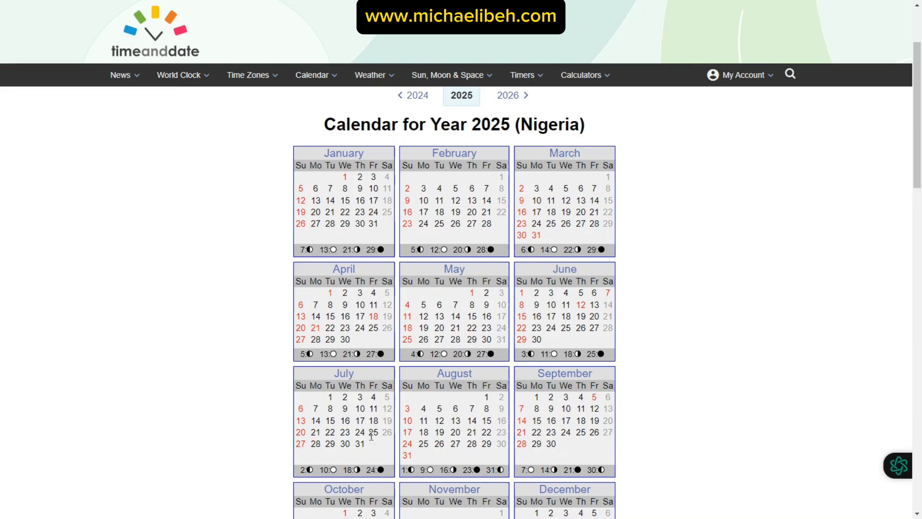
Compare the January and February pages and look over the March and April pages that still lack tables
scroll(578, 407, down, 7)
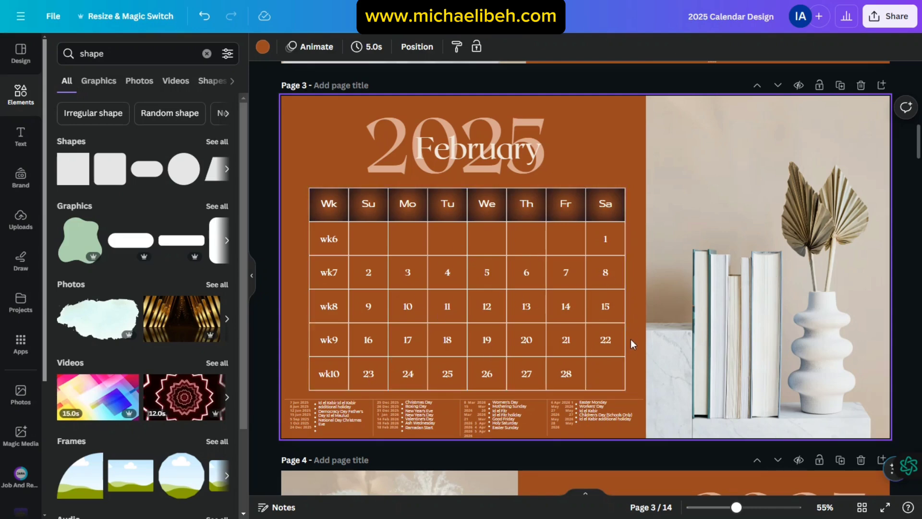
scroll(631, 338, up, 3)
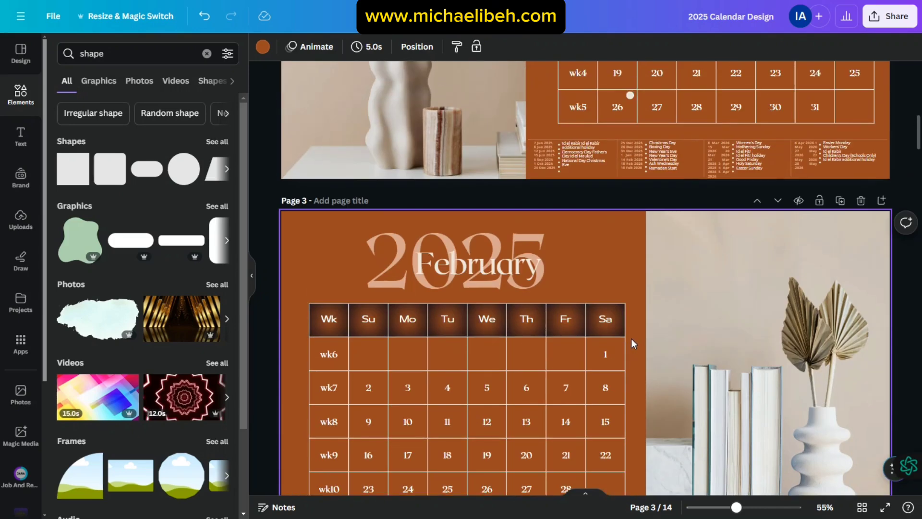
scroll(631, 338, up, 4)
scroll(631, 339, down, 2)
scroll(631, 338, up, 5)
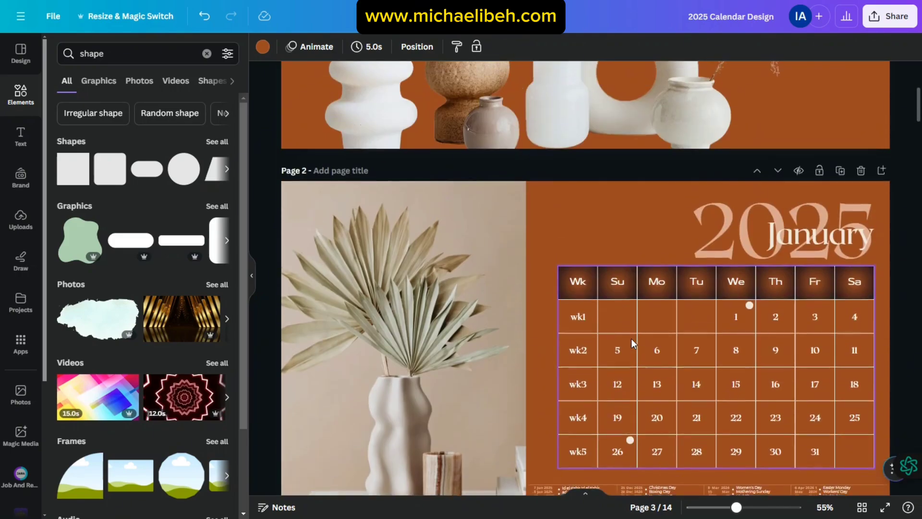
scroll(631, 339, up, 3)
scroll(631, 339, down, 15)
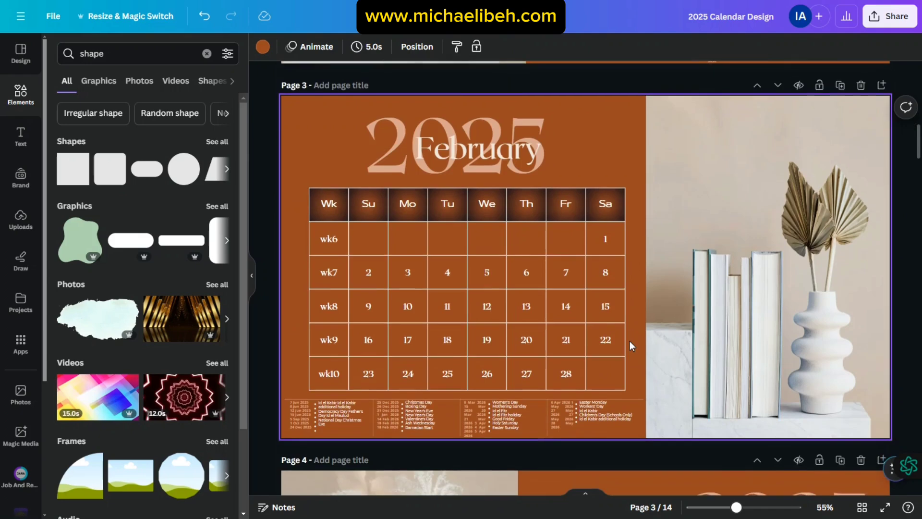
scroll(630, 342, down, 6)
scroll(586, 180, up, 9)
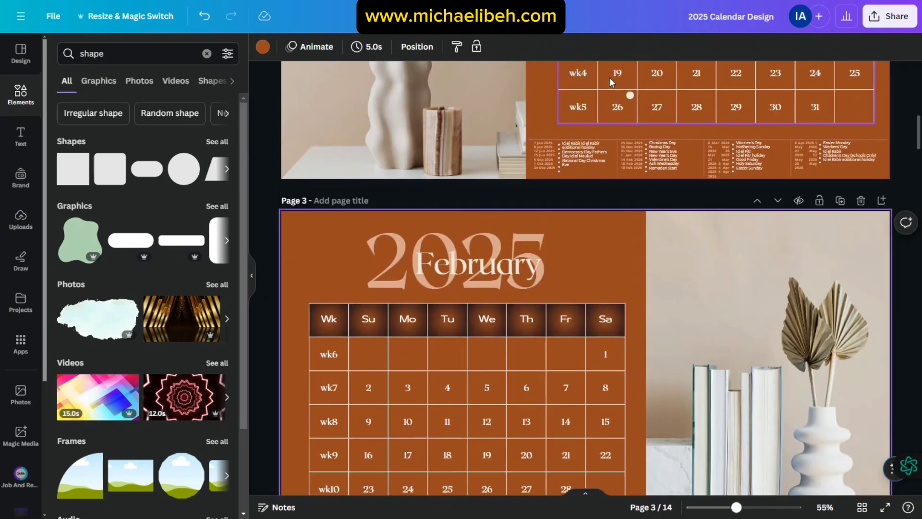
scroll(493, 340, down, 8)
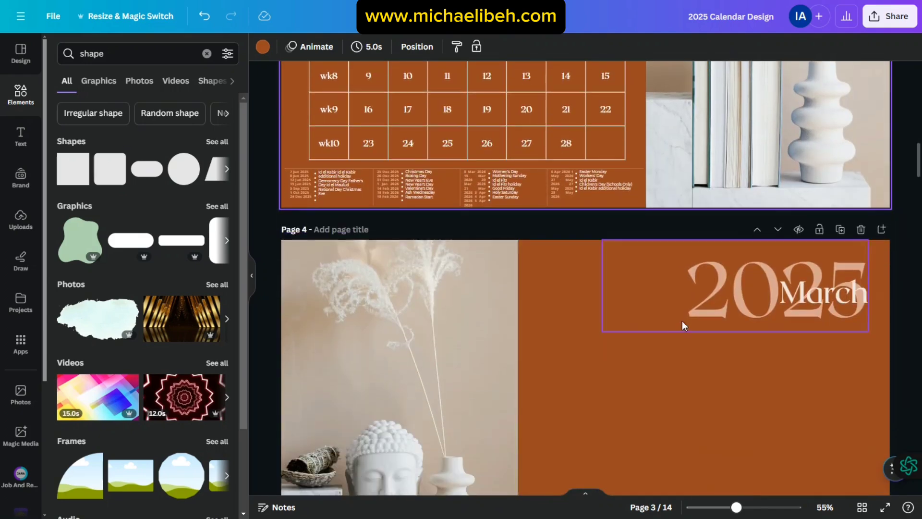
scroll(731, 269, down, 5)
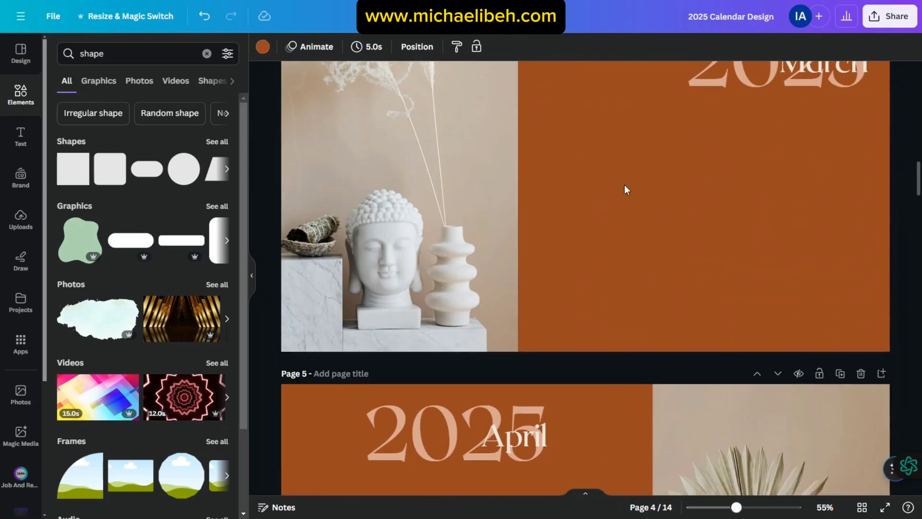
scroll(498, 357, down, 5)
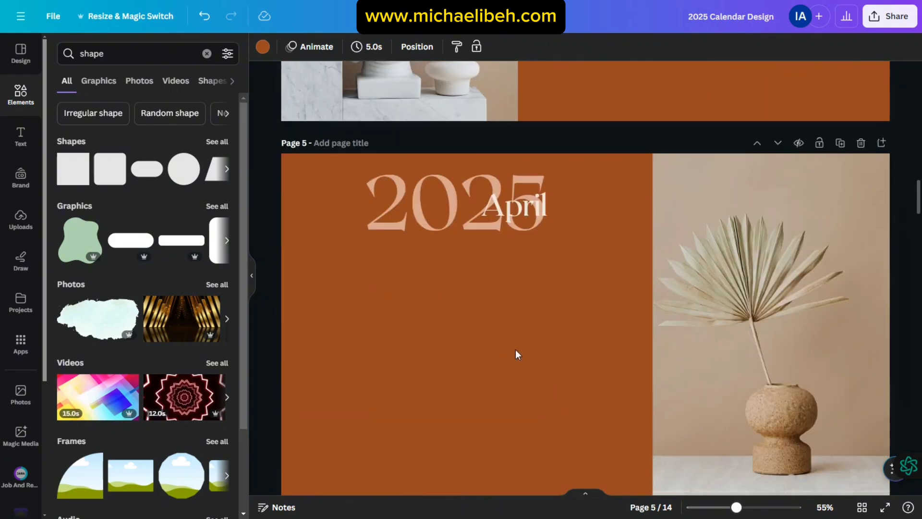
Place a copy of the holiday list beneath the date table on page 6
scroll(524, 350, up, 7)
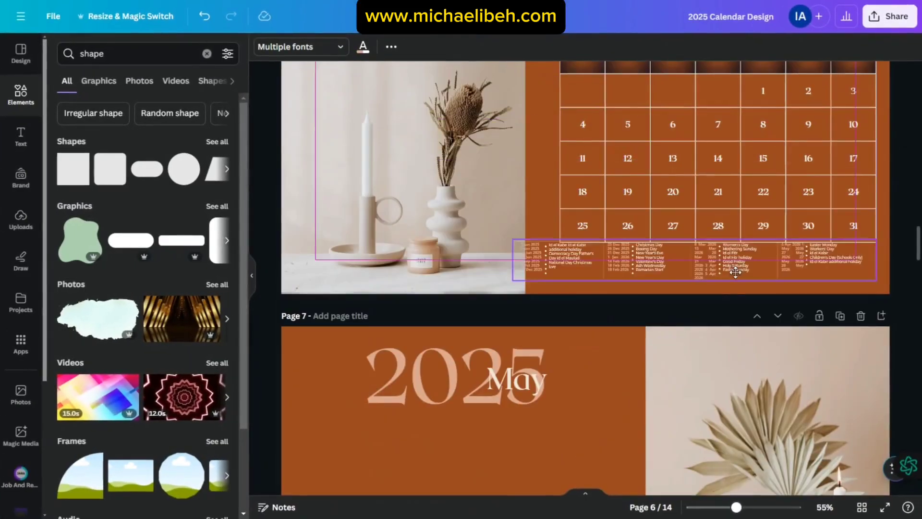
click(546, 212)
scroll(546, 212, up, 5)
Add a "wk" column before the Su column in the April table and label its first rows wk17 and wk18
click(580, 286)
click(580, 286)
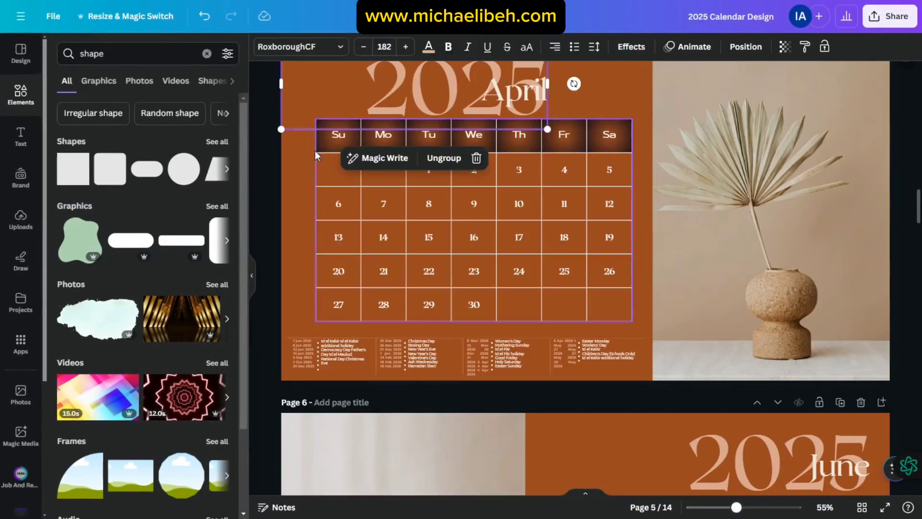
text(wk17)
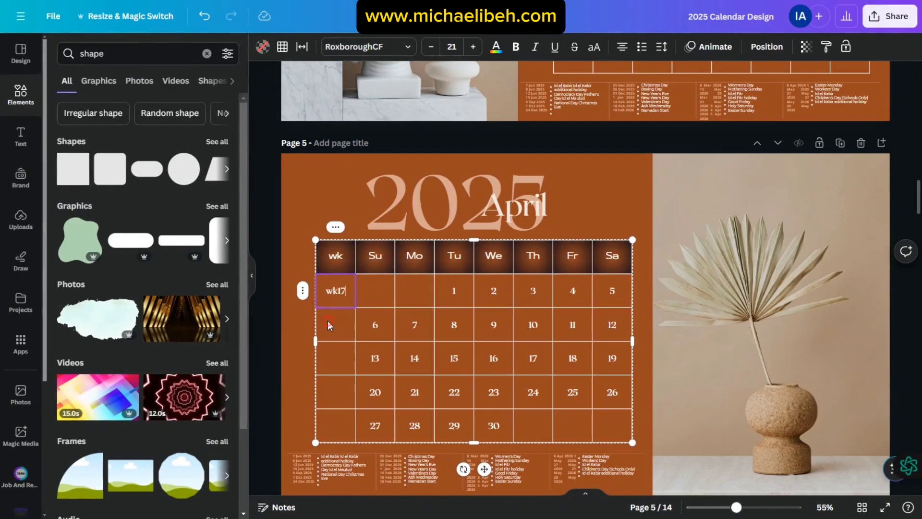
click(336, 323)
text(wk18)
click(330, 356)
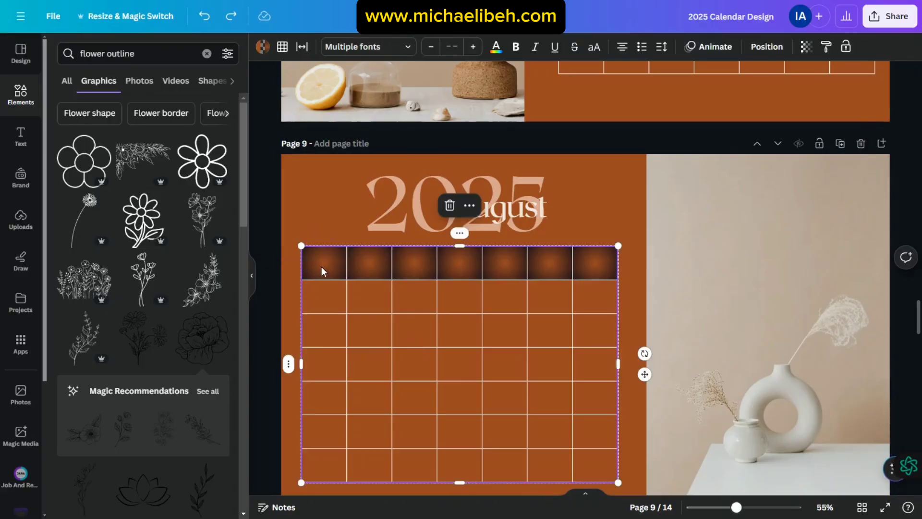
Copy August 2025's weekday headings and dates from the timeanddate website into the empty August table in Canva
key(ctrl+v)
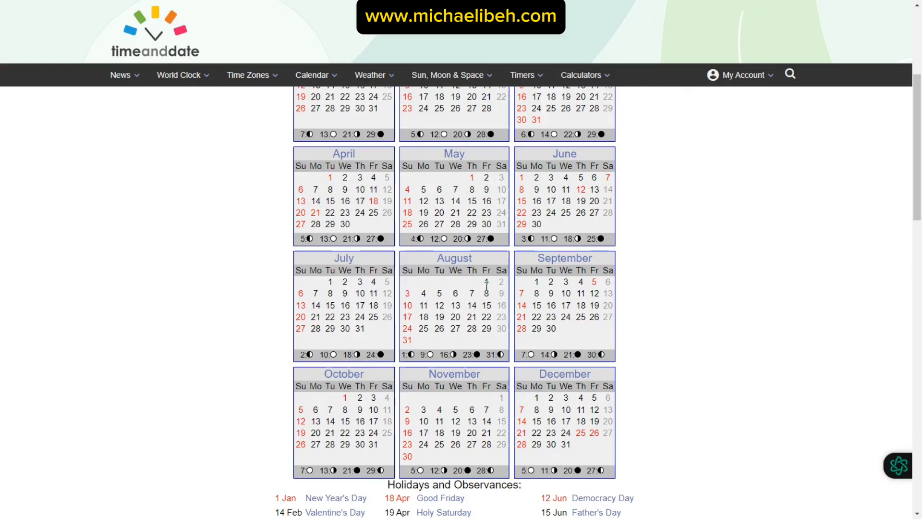
drag(511, 269, 557, 332)
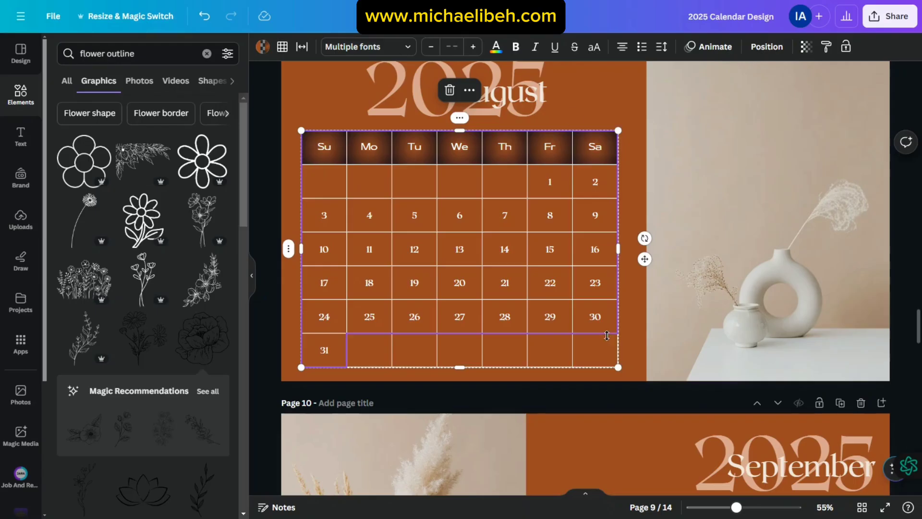
right_click(466, 197)
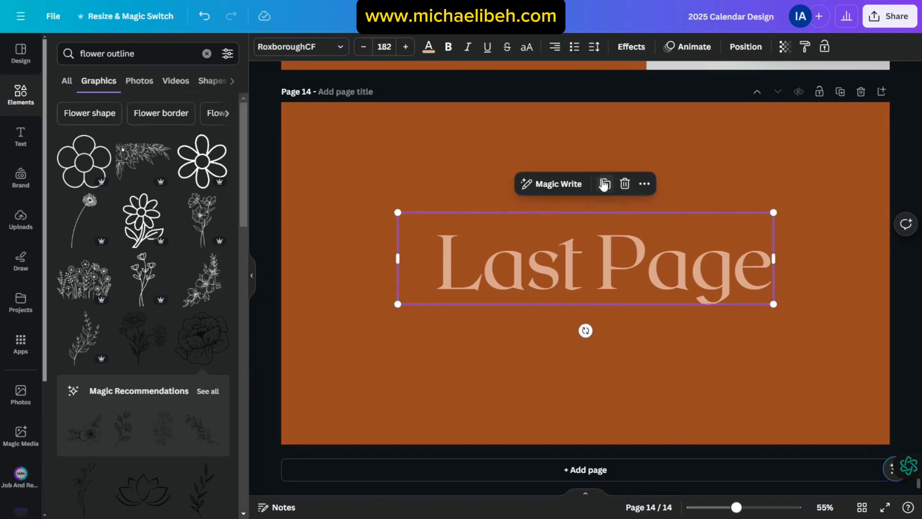
Duplicate the "Last Page" text on page 14, change the copy to "Calendar for Year 2025" and widen it to one line
click(605, 184)
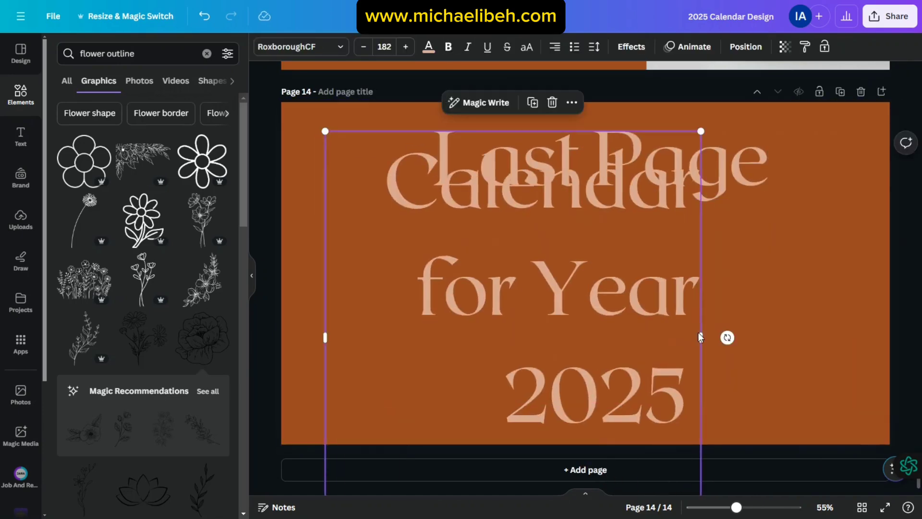
drag(700, 335, 848, 294)
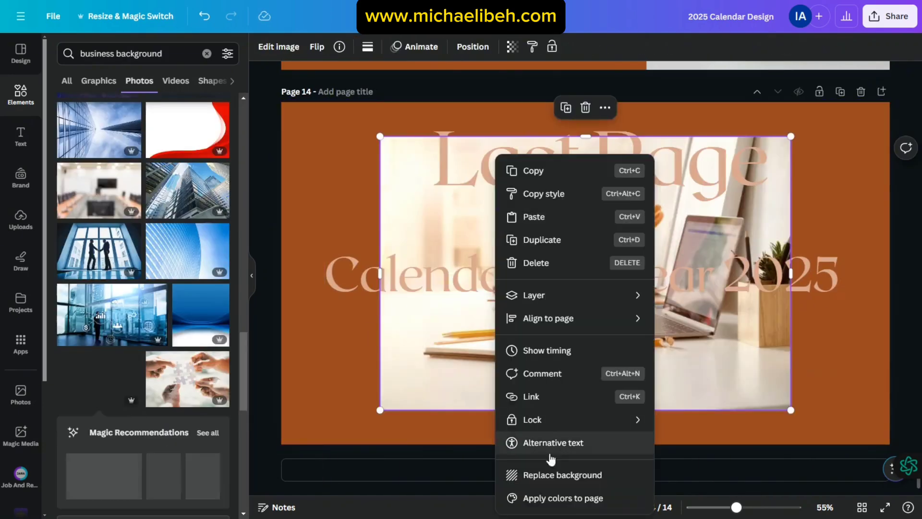
Set the laptop desk photo as page 14's background and shrink the "Calendar for Year 2025" heading
click(608, 474)
click(677, 297)
drag(845, 305, 614, 317)
drag(615, 243, 529, 298)
Delete the "Last Page" text from page 14
drag(478, 368, 718, 211)
click(509, 168)
key(Delete)
Move the "Calendar for Year 2025" heading to the upper part of page 14 and colour it brown
click(462, 237)
drag(639, 216, 658, 147)
click(429, 47)
click(129, 120)
click(260, 254)
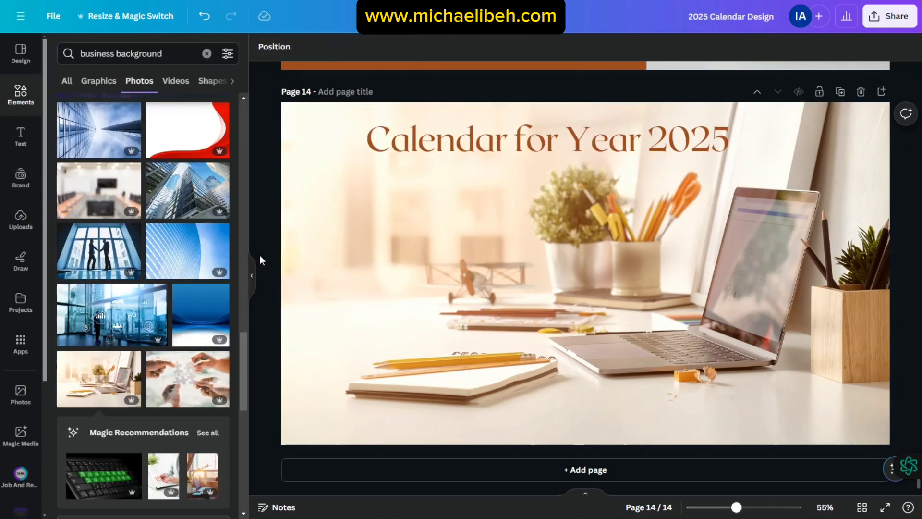
Remove the trailing space after "2025" in the page 14 heading
click(510, 185)
click(734, 153)
key(Delete)
key(Delete)
click(684, 198)
Narrow the "Calendar for Year 2025" text box to fit its text and centre it horizontally on page 14
click(627, 146)
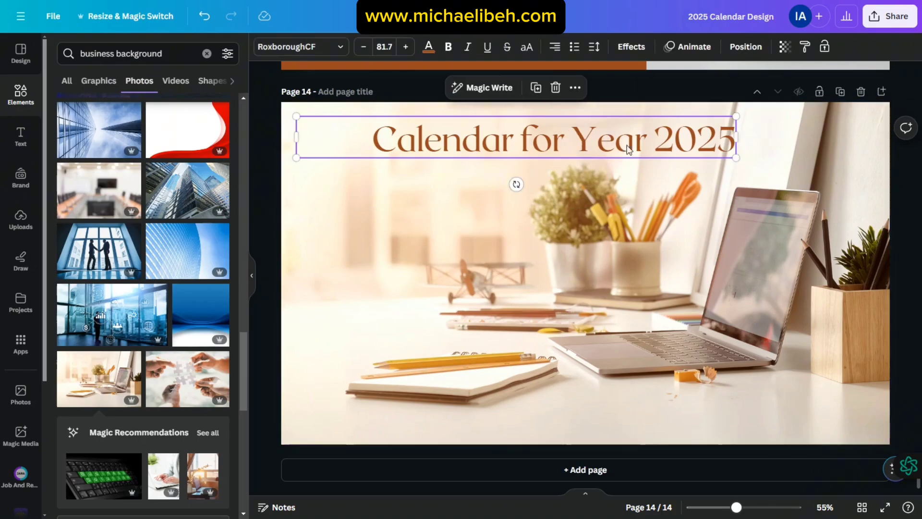
drag(736, 137, 669, 140)
drag(499, 141, 600, 145)
click(686, 317)
click(265, 216)
Hide the elements library and review the calendar's cover and month pages
scroll(624, 293, up, 20)
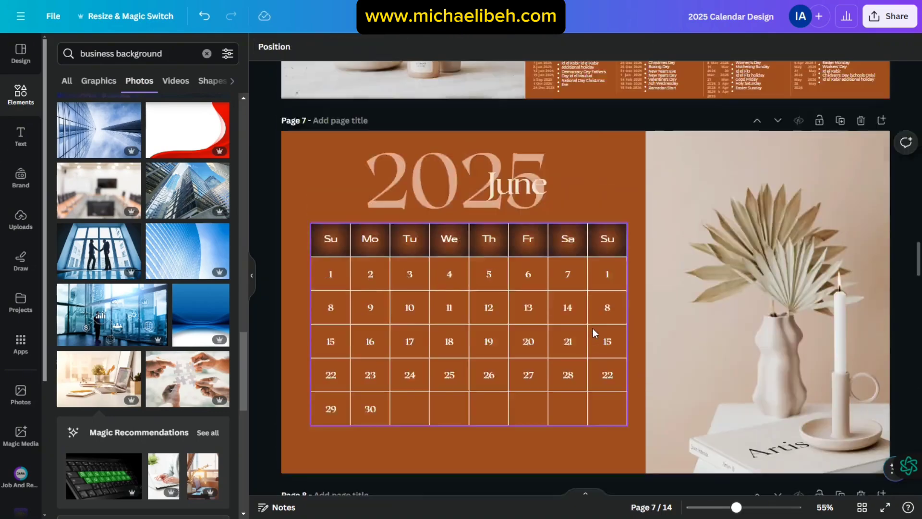
click(252, 275)
scroll(745, 301, up, 20)
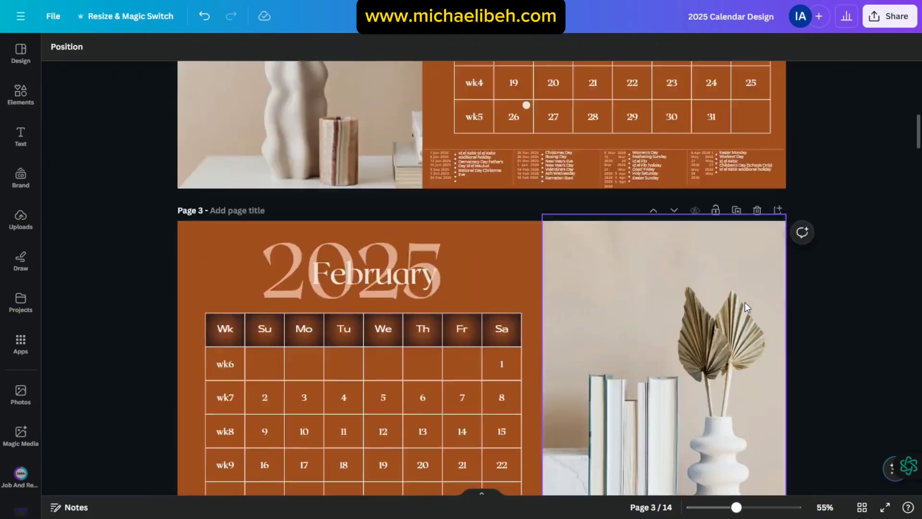
scroll(762, 292, down, 20)
click(516, 294)
scroll(813, 273, up, 20)
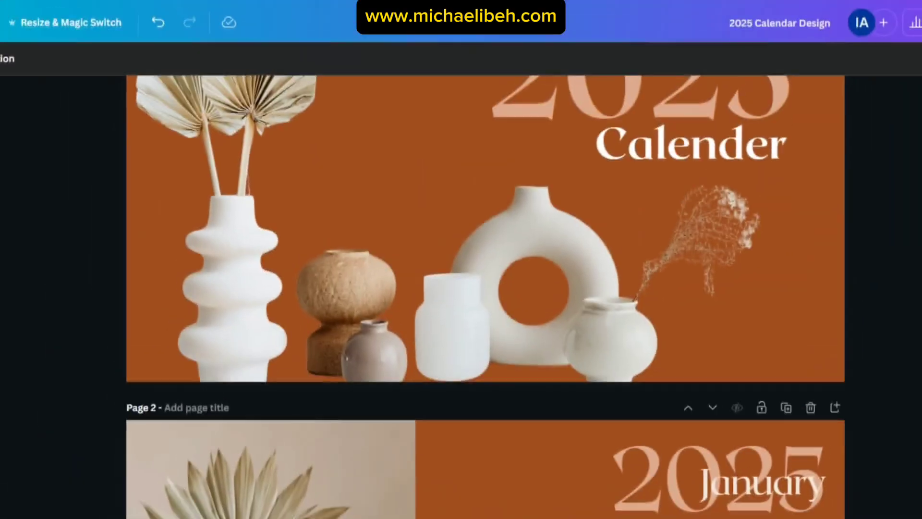
scroll(883, 217, down, 5)
scroll(872, 215, down, 2)
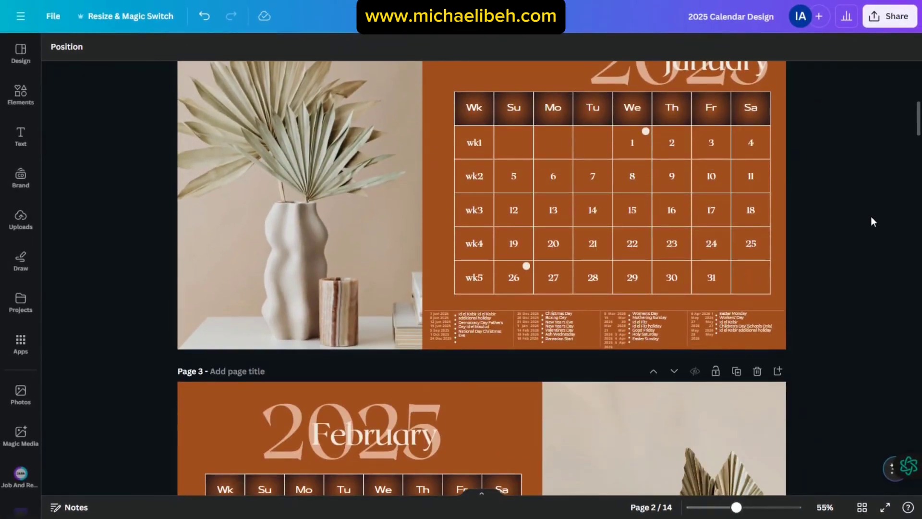
scroll(872, 219, down, 7)
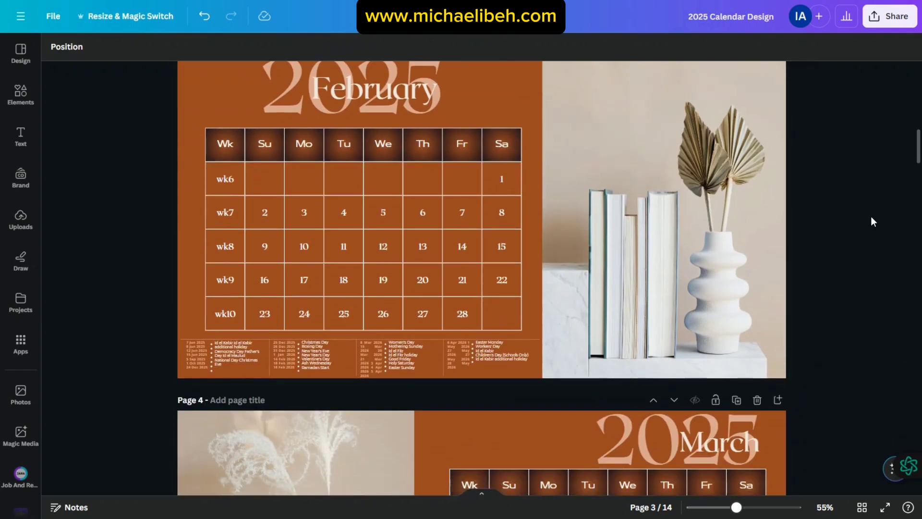
scroll(871, 217, down, 2)
scroll(871, 218, up, 15)
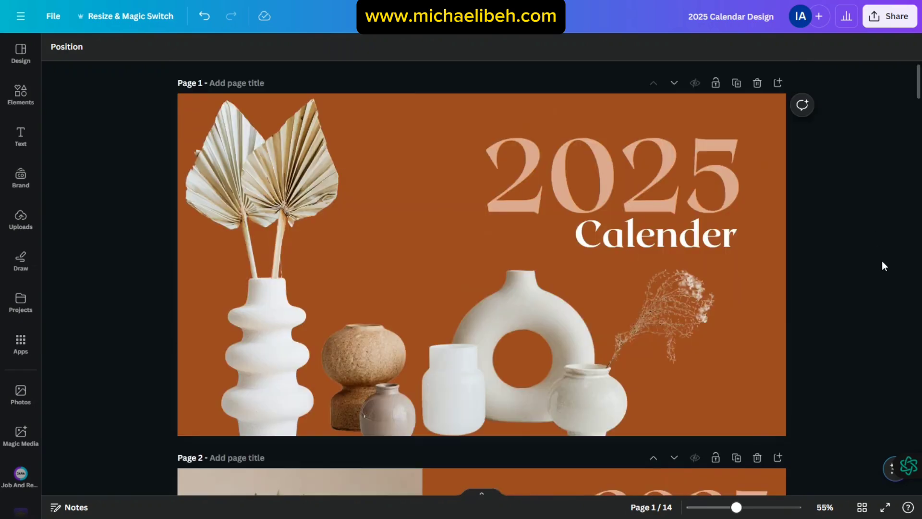
Change the February page's background colour to black
scroll(882, 261, down, 5)
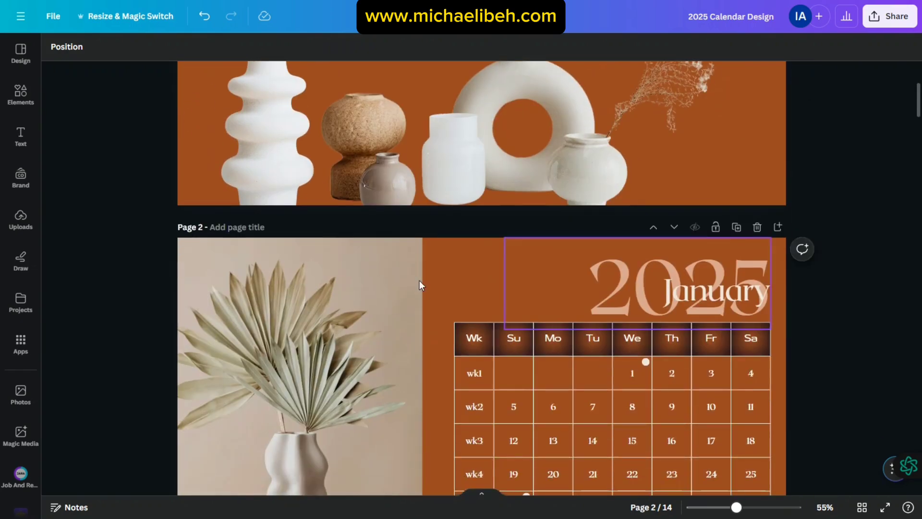
scroll(455, 300, down, 5)
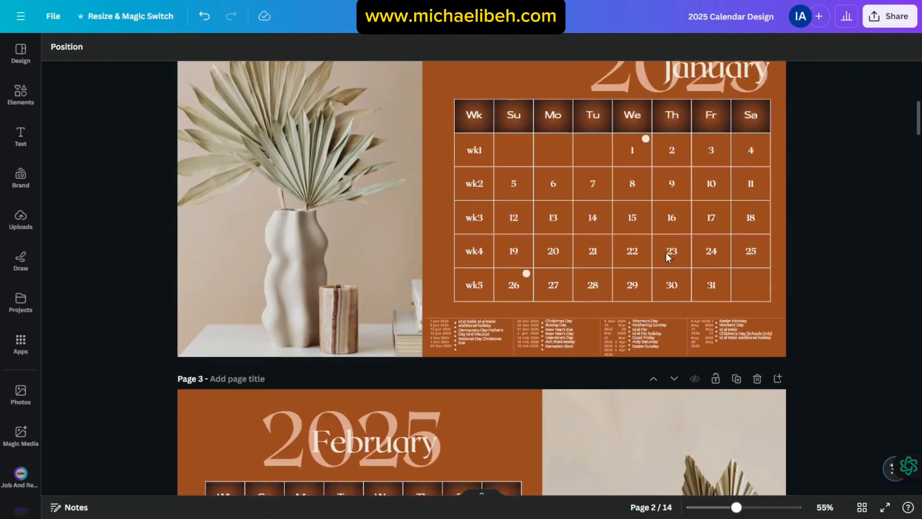
scroll(752, 299, up, 5)
scroll(737, 305, down, 7)
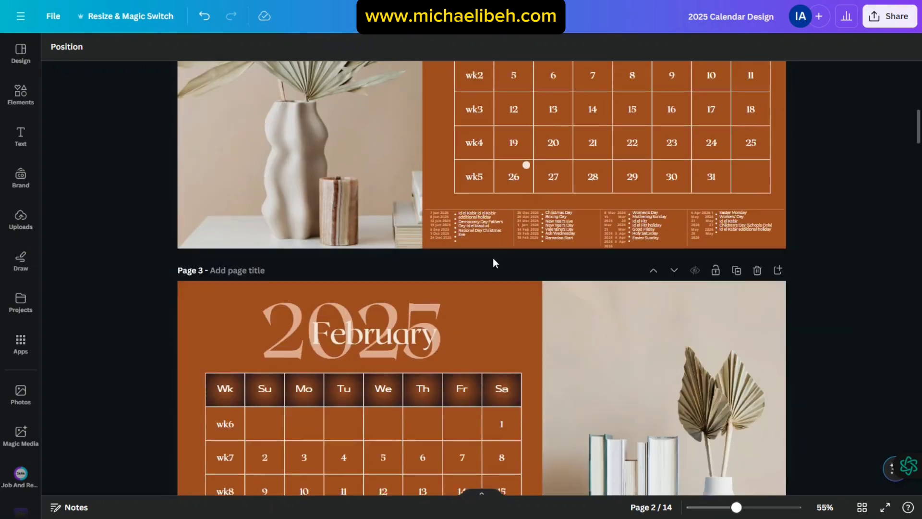
scroll(494, 262, down, 1)
click(504, 285)
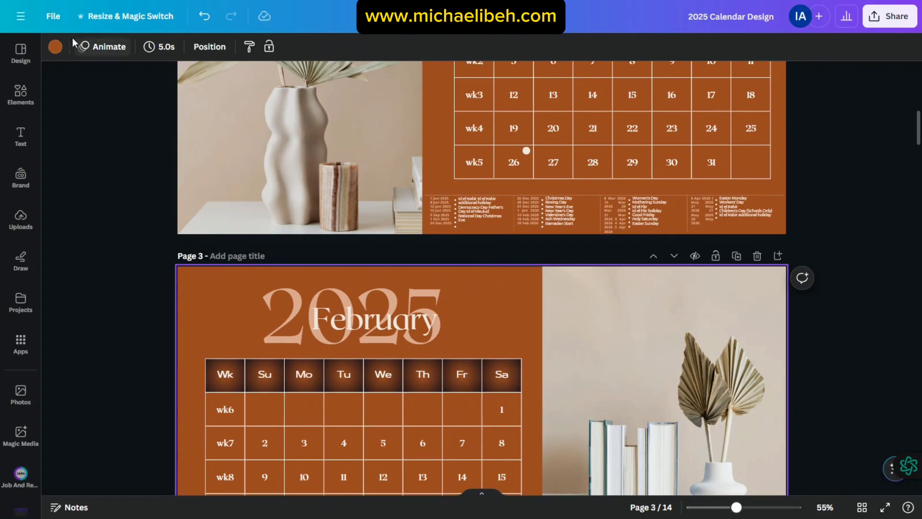
click(55, 46)
click(94, 122)
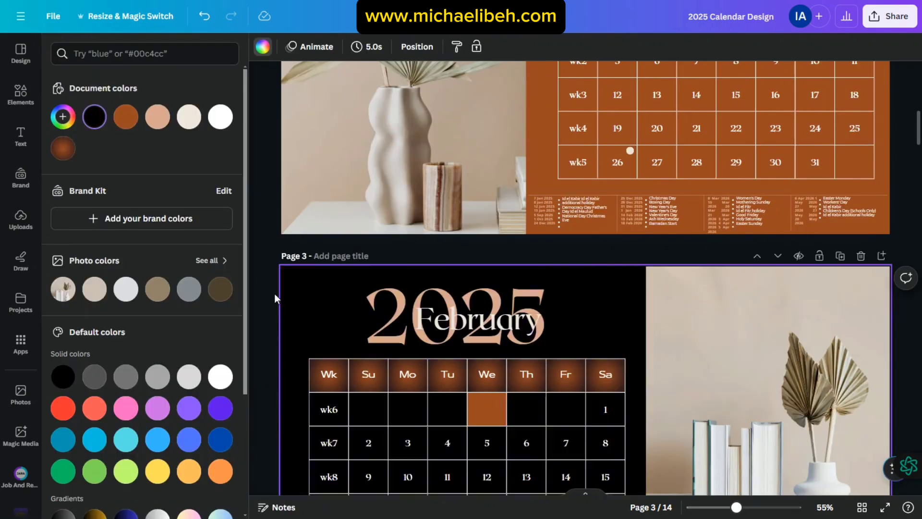
Remove the orange fill from the Wednesday cell of week 6 in the February table
scroll(604, 354, down, 3)
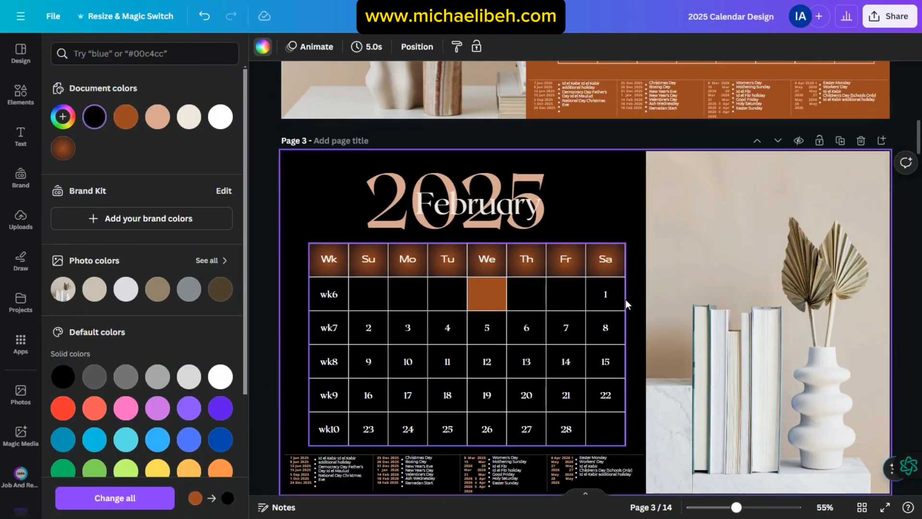
click(497, 296)
click(94, 117)
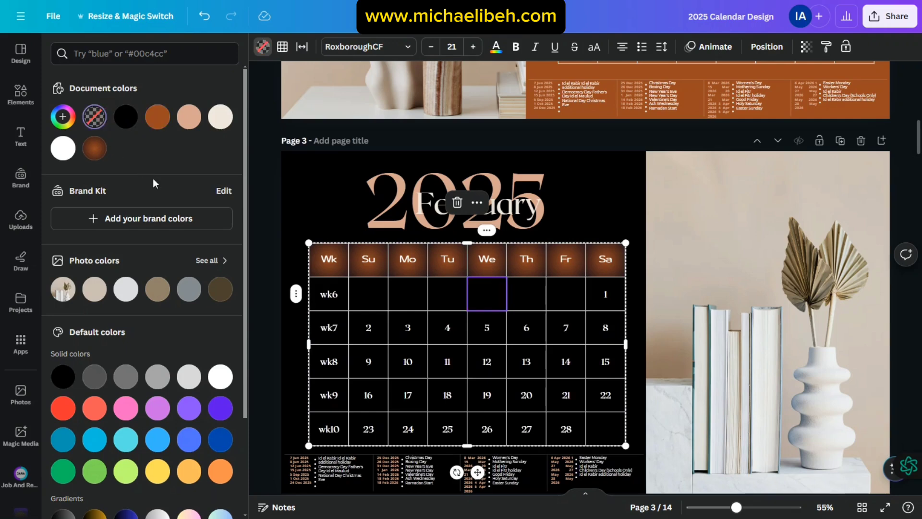
click(274, 217)
click(525, 232)
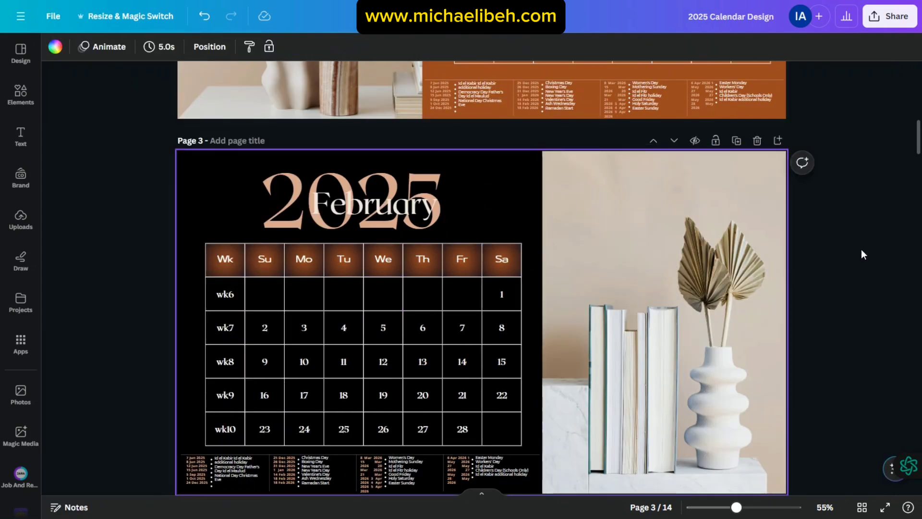
Change the April page's background to black and clear the orange fill from the date cell for the 2nd
scroll(860, 255, down, 7)
scroll(586, 179, down, 3)
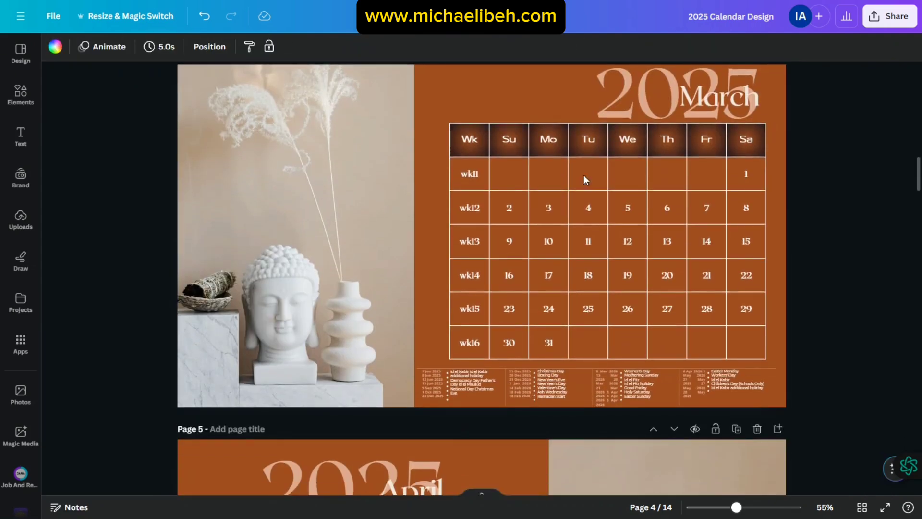
scroll(592, 236, up, 5)
scroll(380, 173, up, 2)
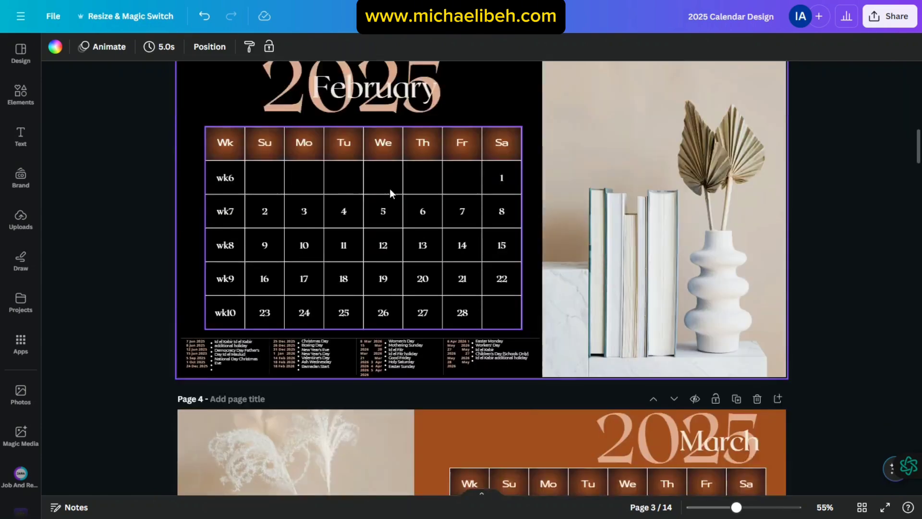
scroll(481, 216, down, 7)
scroll(500, 216, down, 2)
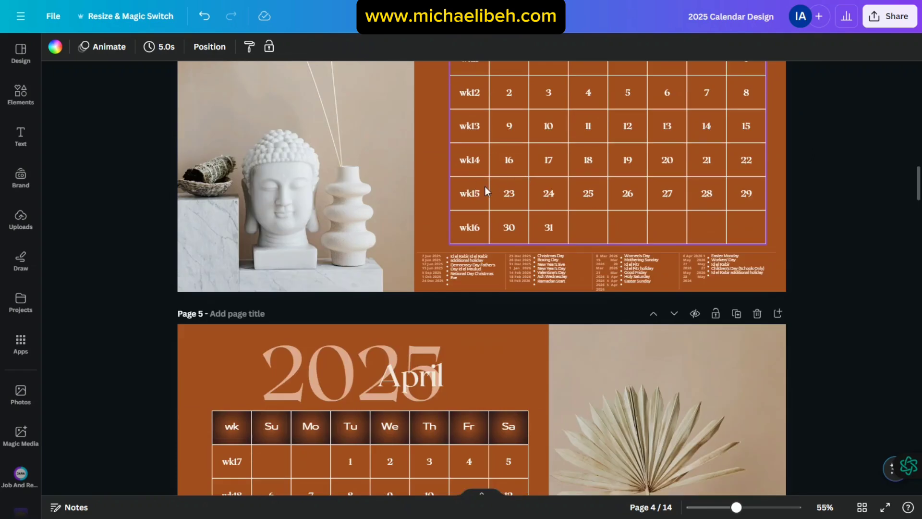
scroll(485, 187, down, 5)
click(495, 122)
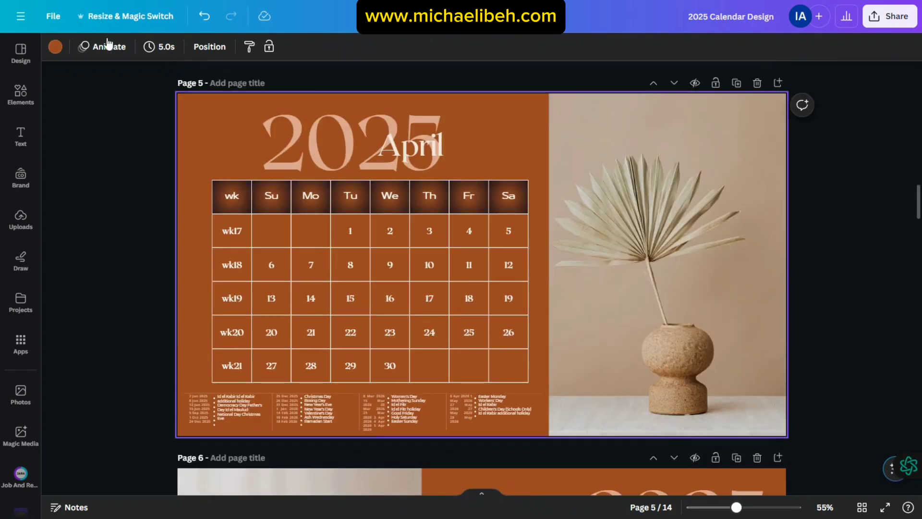
click(57, 47)
click(94, 117)
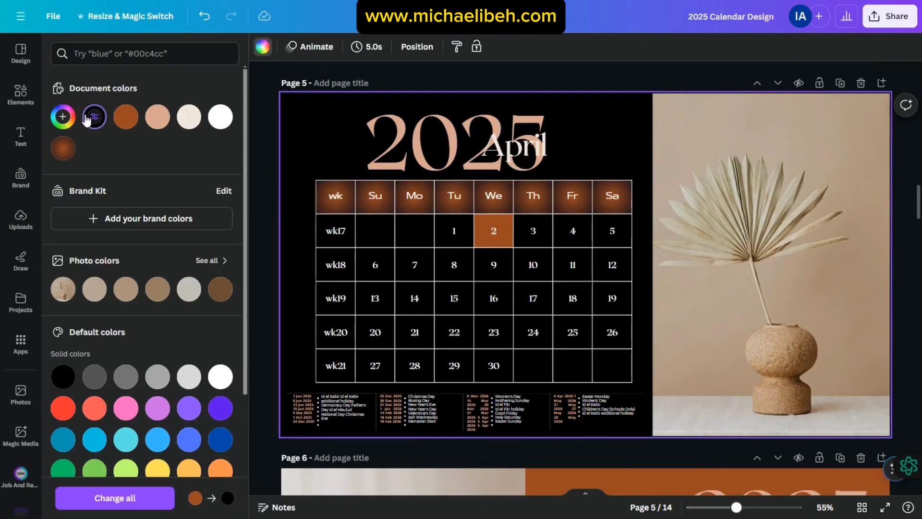
click(480, 236)
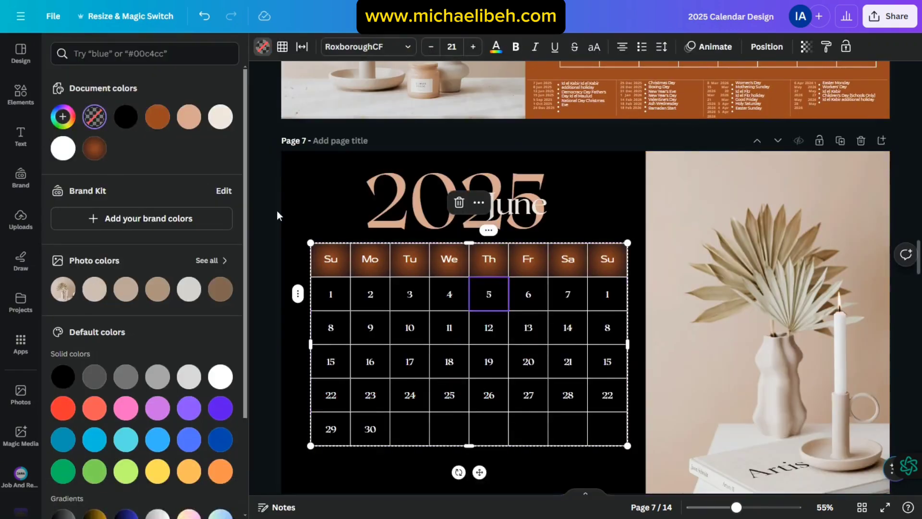
click(887, 167)
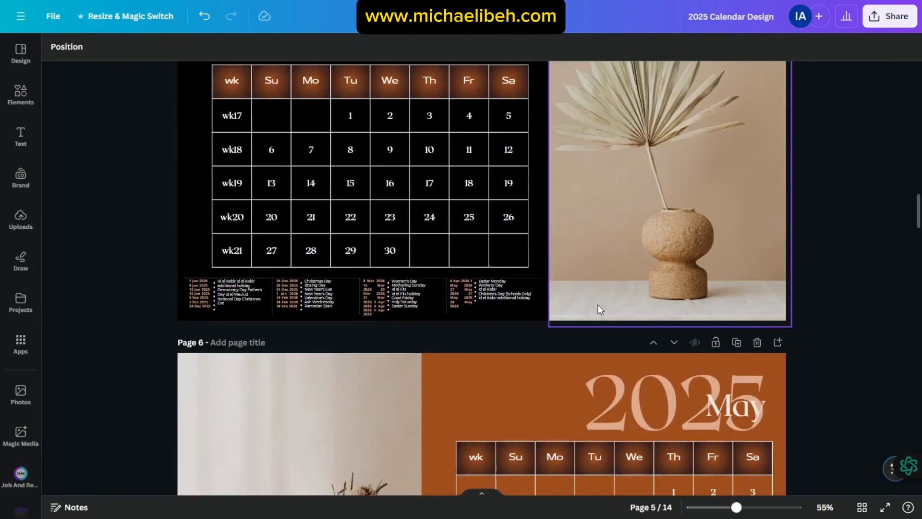
Copy the April page's holiday list onto the June page and consult the 2025 Nigeria calendar on timeanddate
right_click(385, 293)
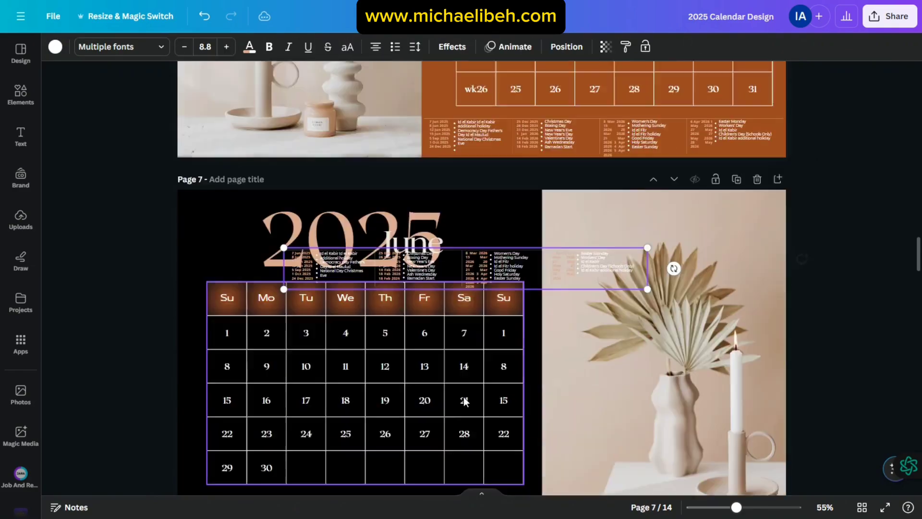
scroll(481, 279, down, 5)
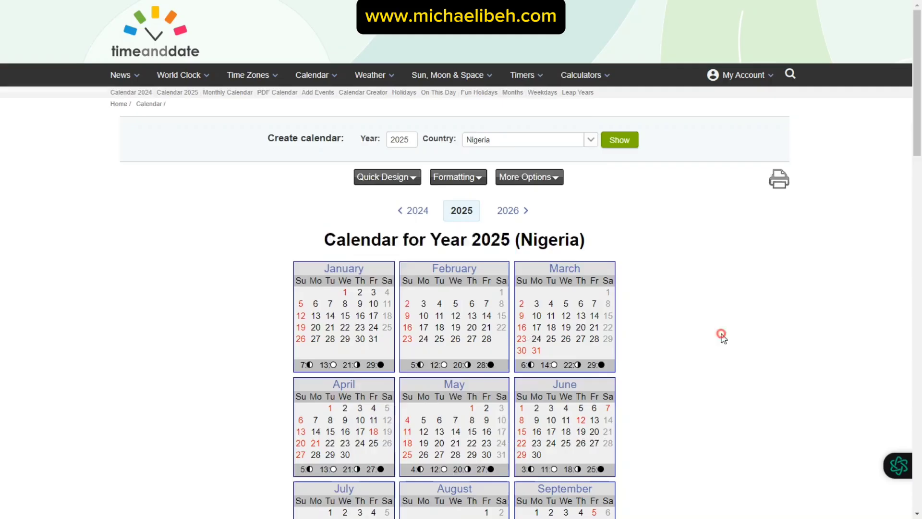
scroll(636, 287, down, 8)
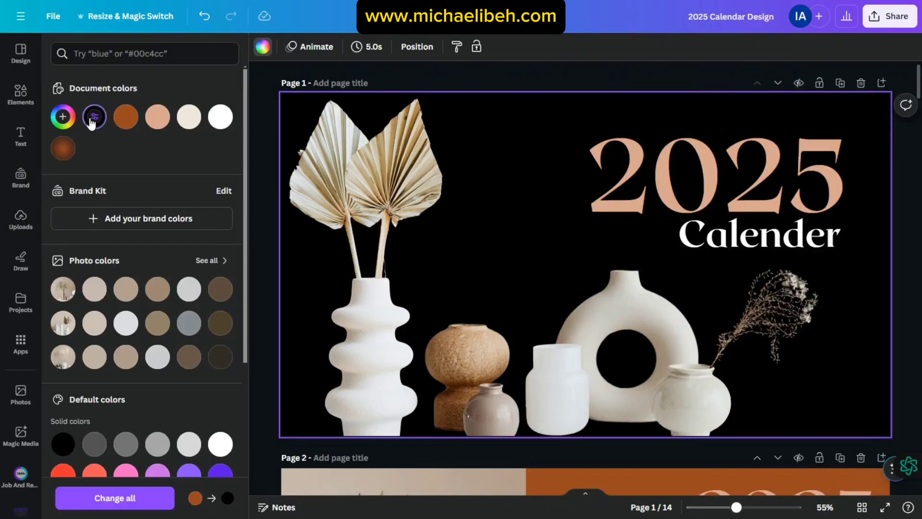
Set the cover page's background to the brown circular gradient (#9b4922 to #20141b)
click(63, 148)
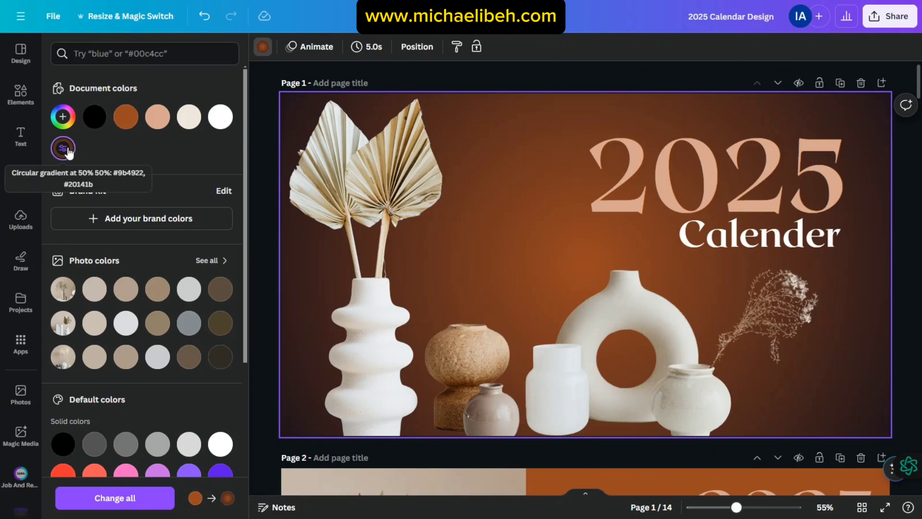
click(158, 117)
click(189, 117)
click(63, 148)
scroll(365, 202, down, 5)
scroll(454, 227, up, 5)
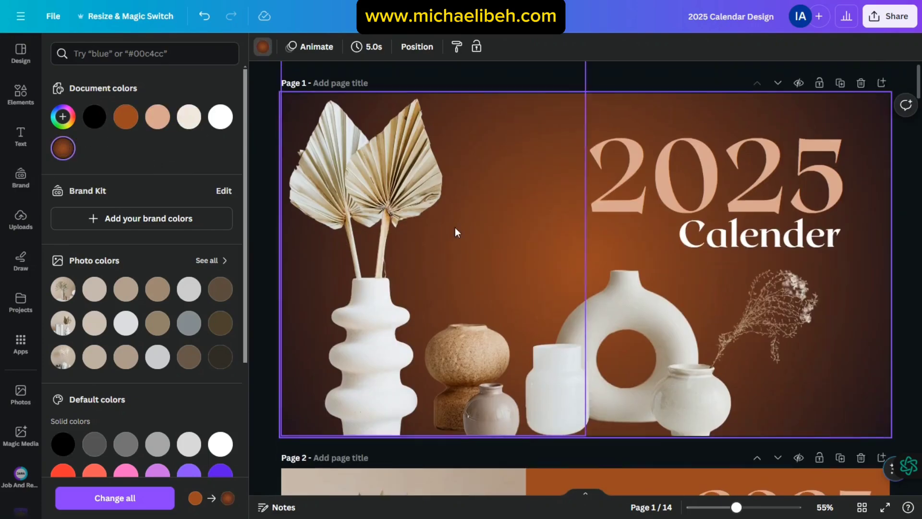
Examine the backgrounds of all calendar pages from the cover to the closing page
click(584, 254)
scroll(578, 302, down, 5)
click(669, 250)
scroll(518, 198, down, 20)
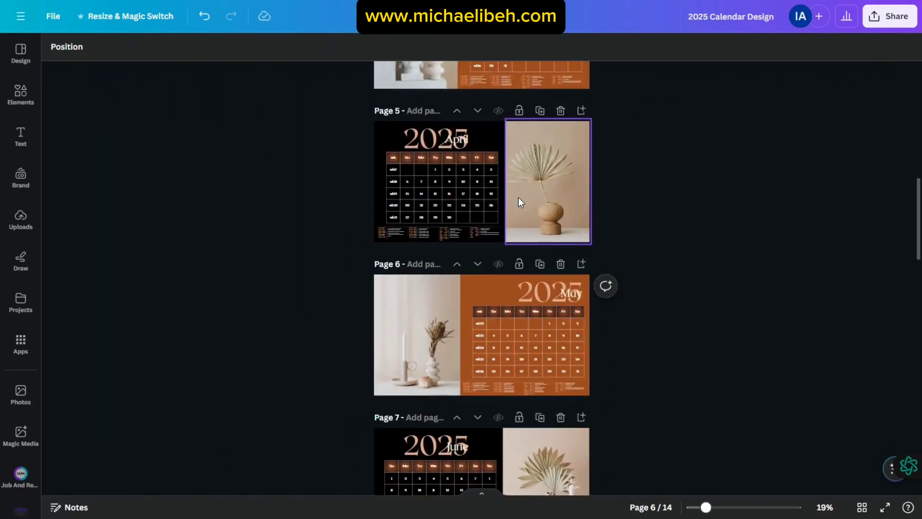
click(489, 372)
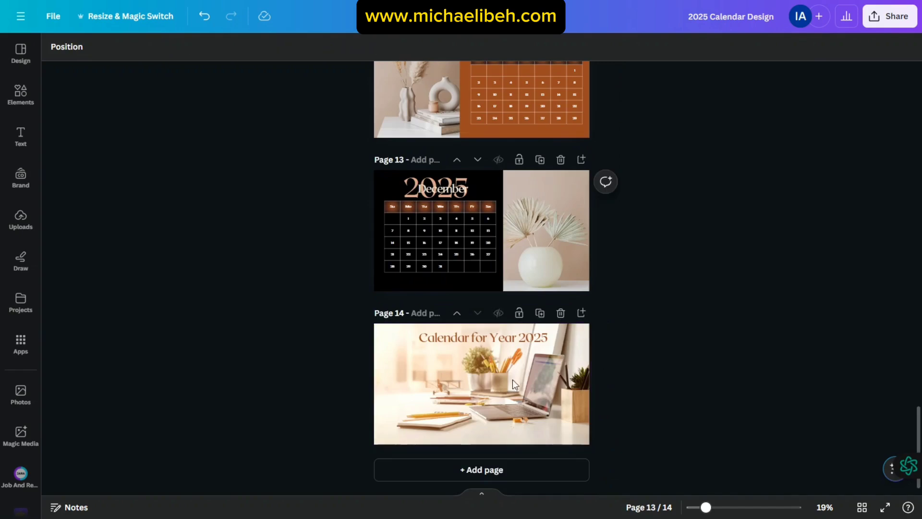
scroll(636, 287, up, 20)
scroll(782, 281, up, 5)
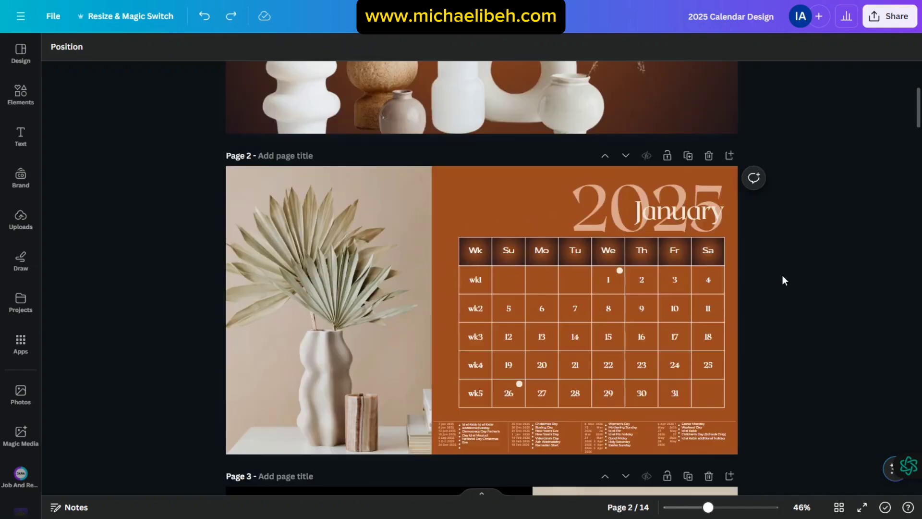
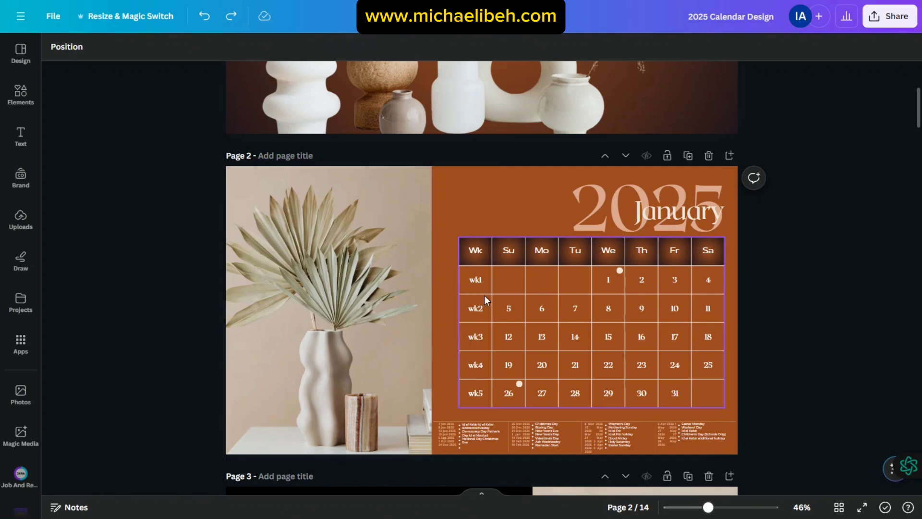
Fill the whole Wk column of the January table with the brown circular gradient
click(473, 240)
click(475, 224)
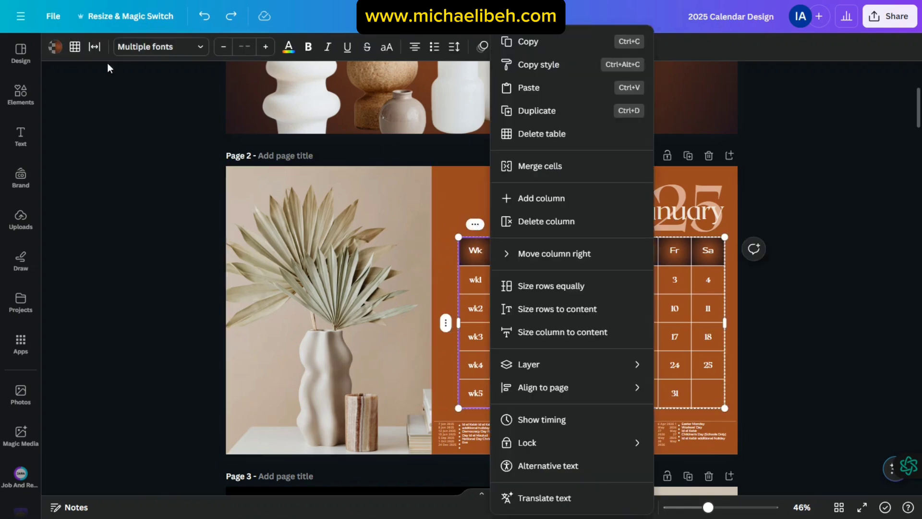
click(52, 47)
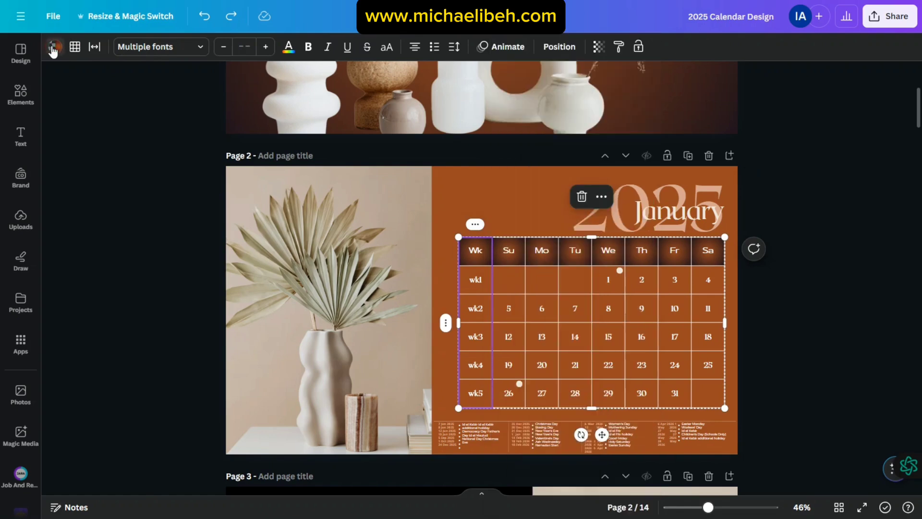
click(53, 48)
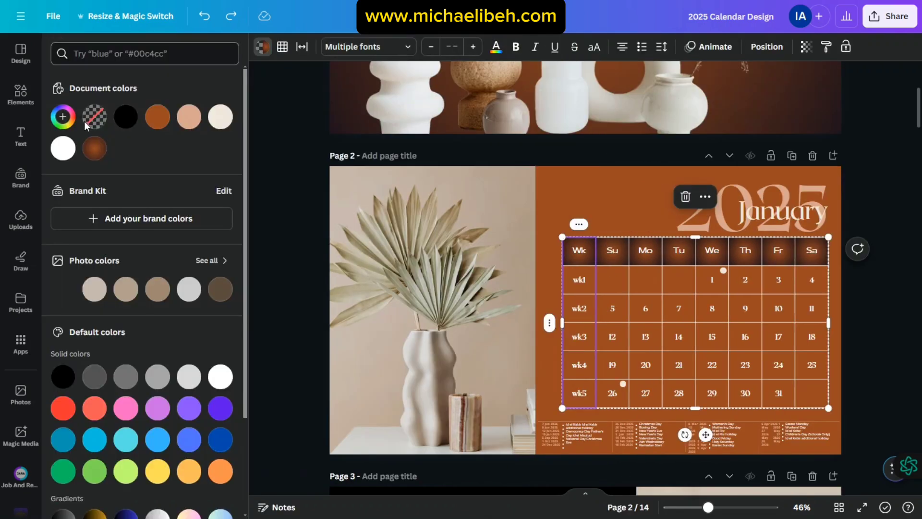
click(94, 149)
scroll(612, 301, down, 5)
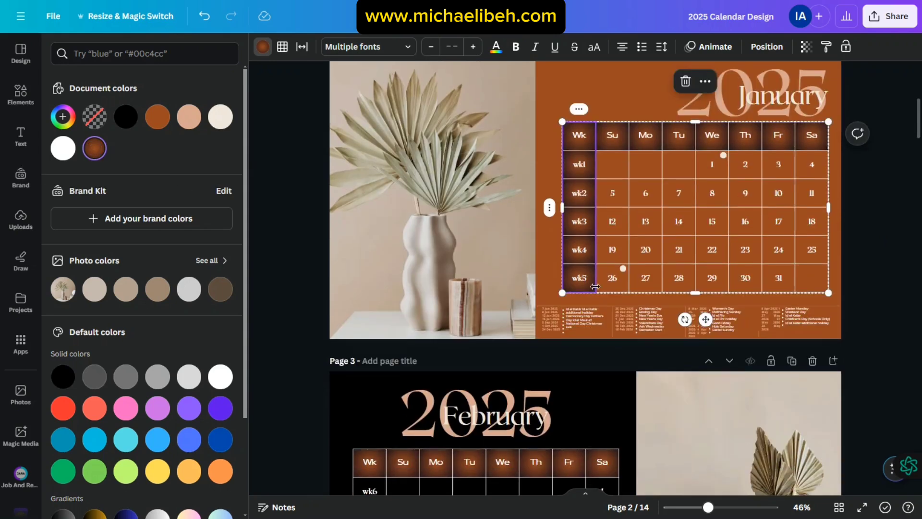
Apply the brown circular gradient to the whole Wk column of the February table
click(606, 270)
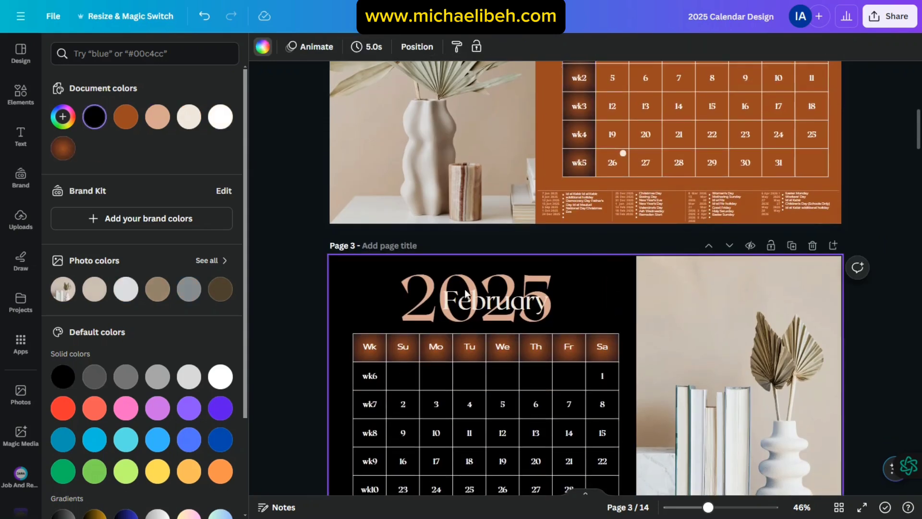
click(367, 336)
click(369, 320)
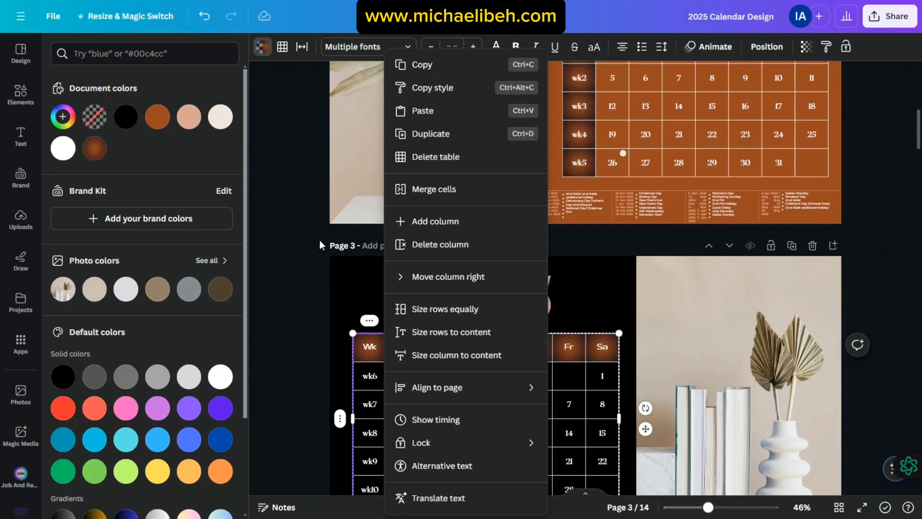
click(98, 148)
Fill the March table's Wk column with the brown circular gradient
scroll(482, 269, down, 7)
click(479, 273)
click(476, 284)
click(472, 265)
click(55, 48)
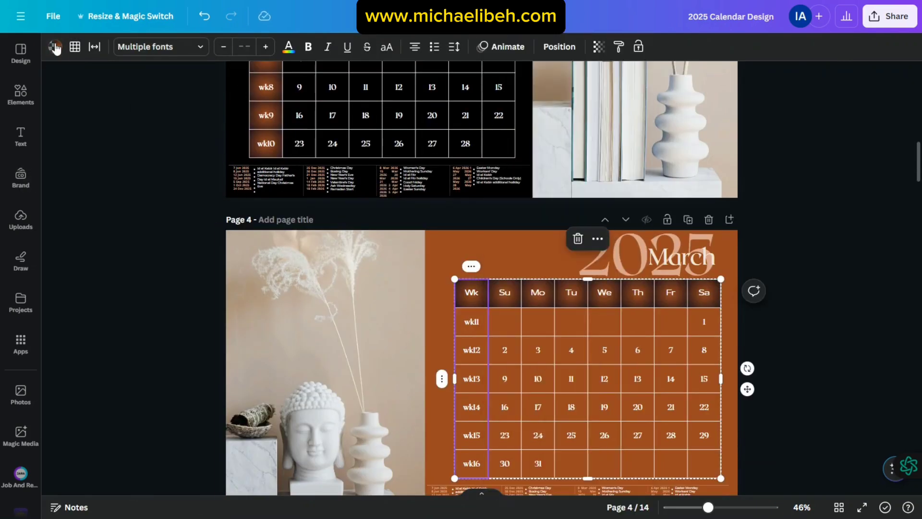
click(97, 148)
Apply the brown circular gradient to the week-number column of the April table
scroll(485, 261, down, 9)
click(370, 179)
click(370, 179)
click(376, 150)
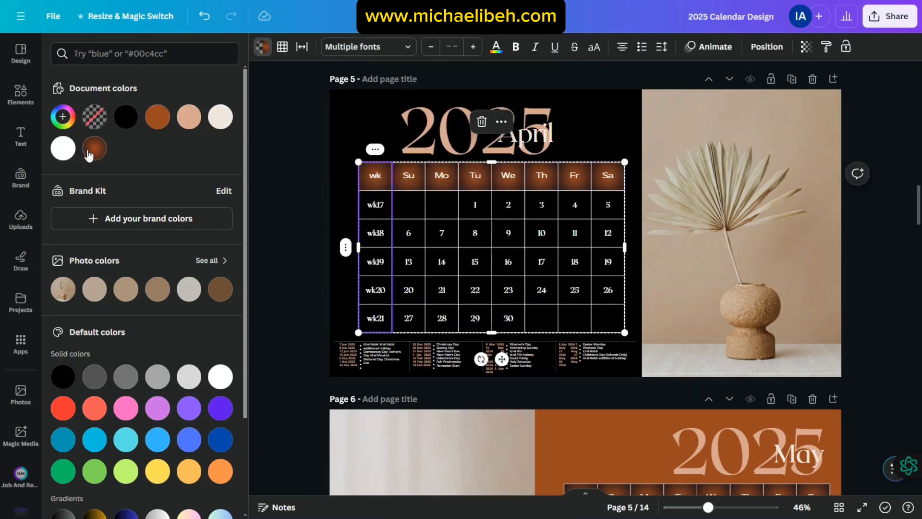
click(91, 150)
click(750, 219)
Fill the week-number column of the May table with the brown circular gradient
scroll(750, 225, down, 5)
click(476, 264)
click(475, 264)
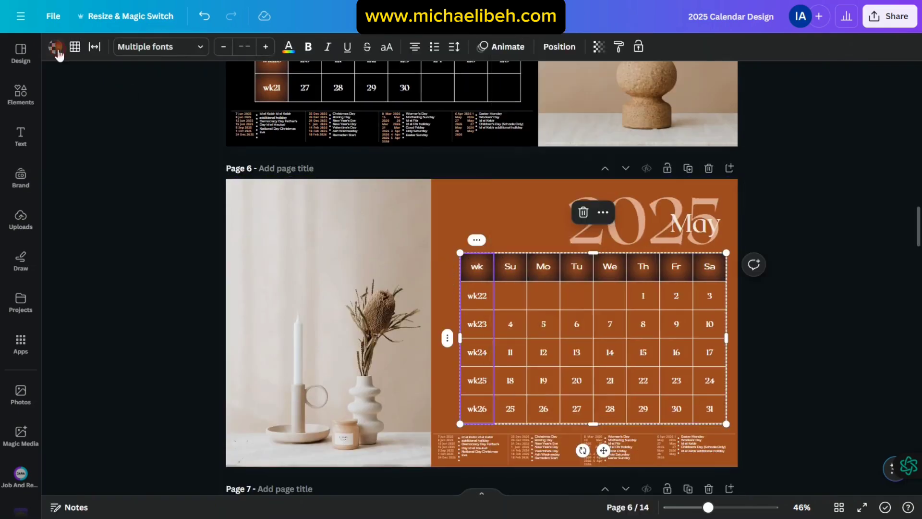
click(55, 46)
click(774, 280)
Review the cover and the January to April pages, checking the gradient week columns and overall layout
scroll(773, 281, up, 20)
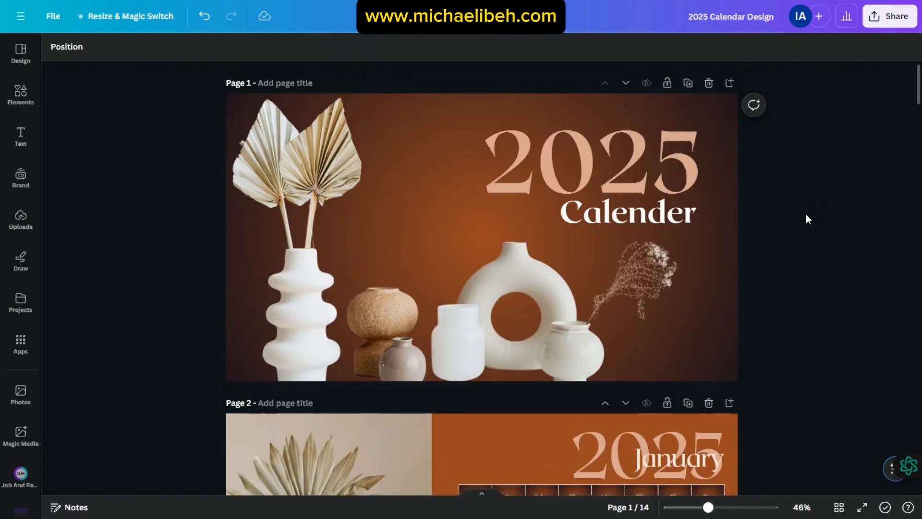
scroll(807, 217, down, 3)
scroll(513, 387, down, 3)
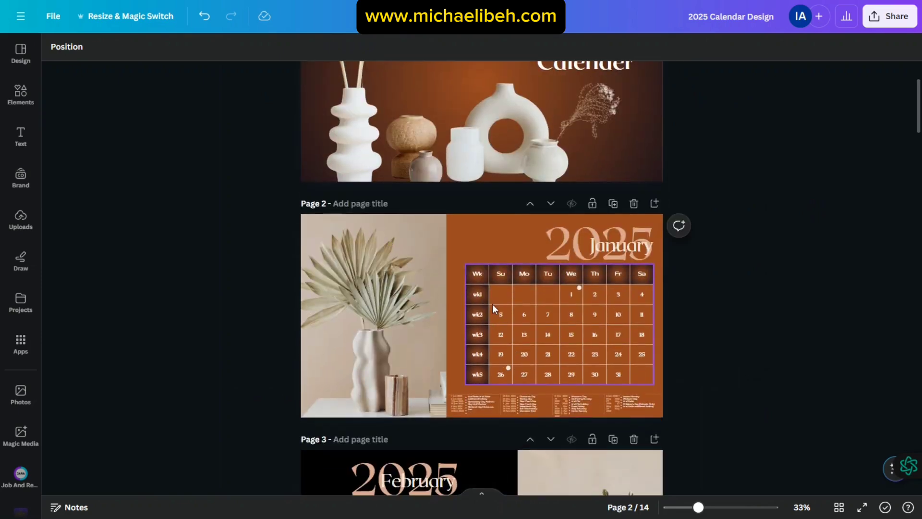
scroll(475, 319, down, 3)
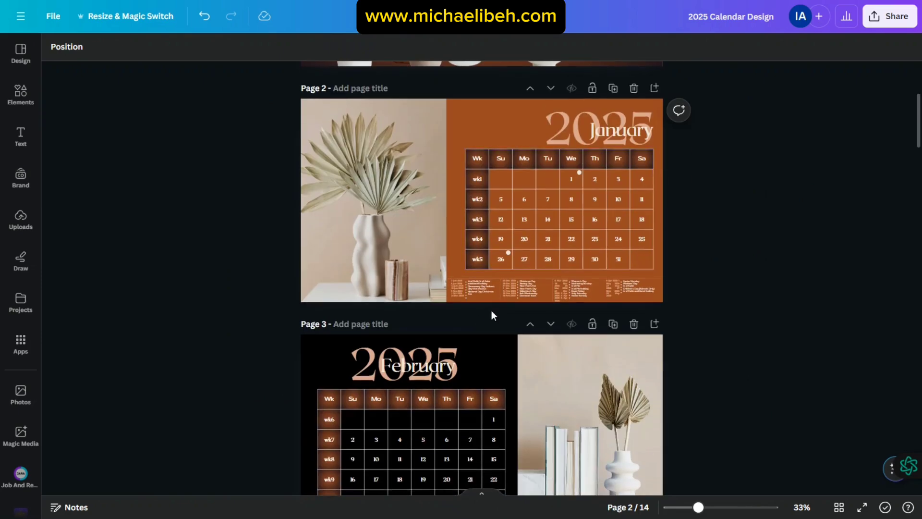
scroll(492, 310, down, 3)
scroll(336, 330, down, 3)
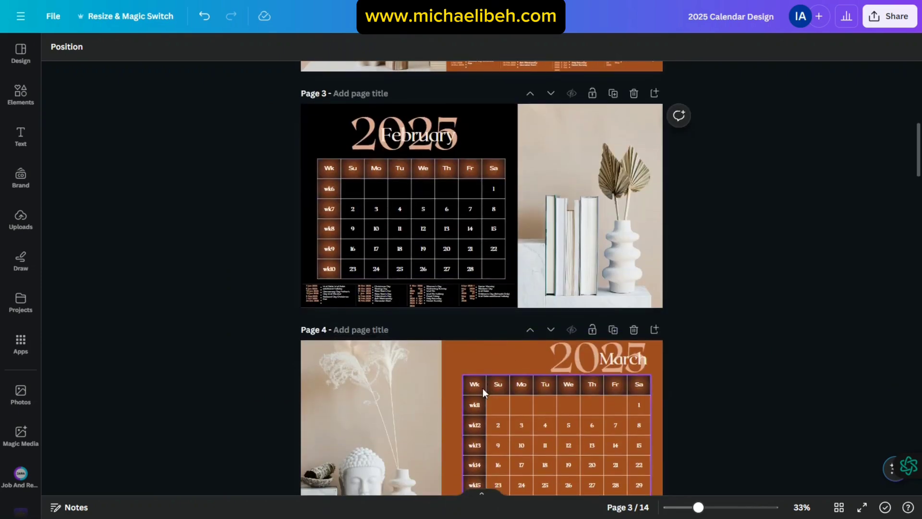
scroll(483, 388, down, 3)
scroll(768, 329, up, 5)
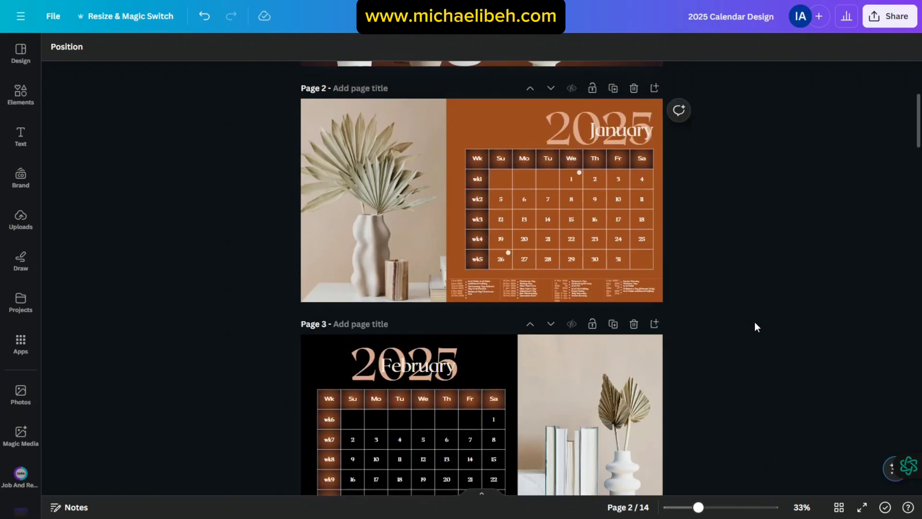
scroll(754, 322, up, 3)
scroll(752, 319, up, 2)
scroll(751, 318, down, 6)
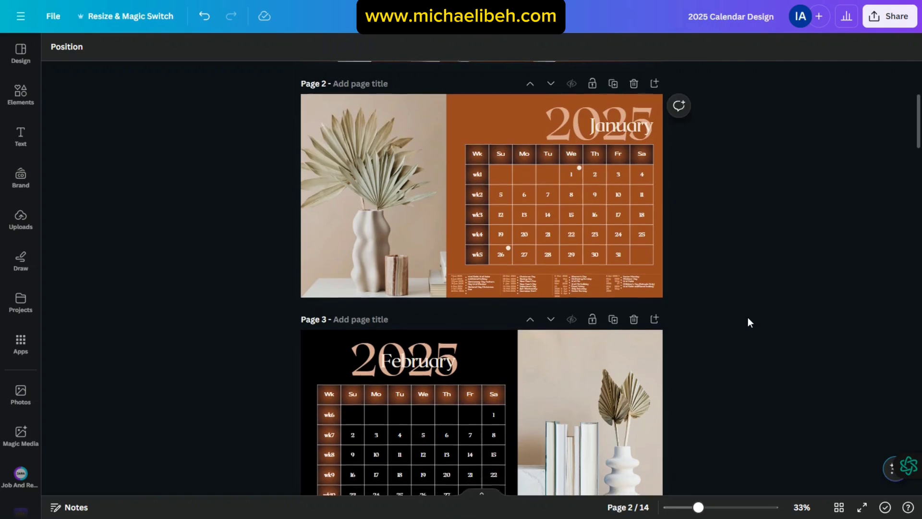
scroll(748, 318, down, 10)
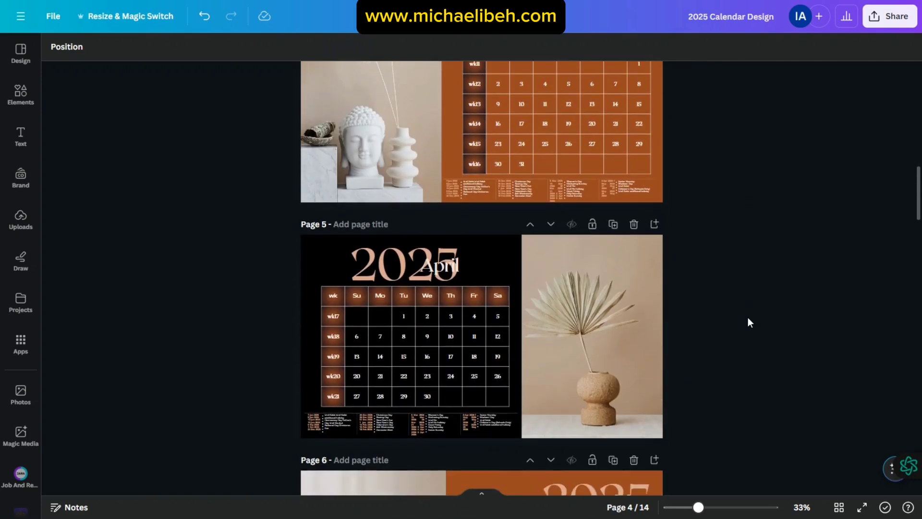
scroll(748, 318, down, 3)
scroll(770, 151, up, 20)
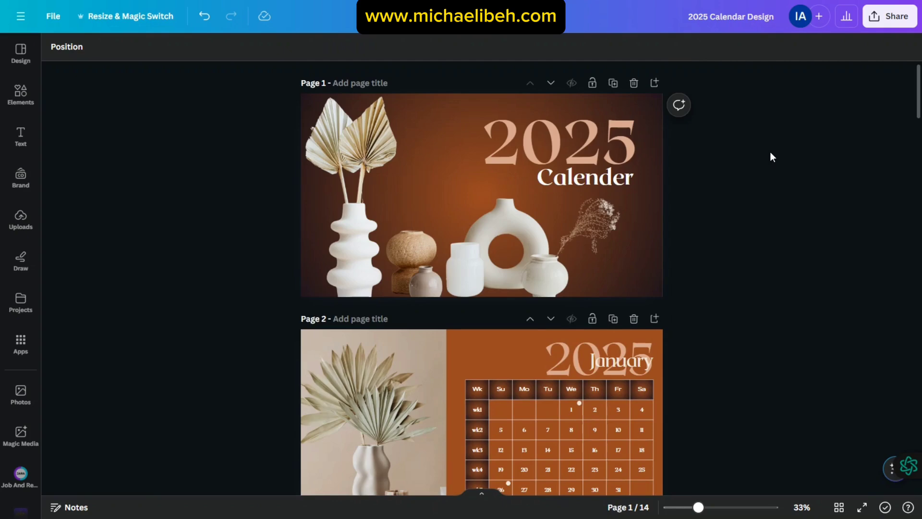
scroll(770, 152, down, 11)
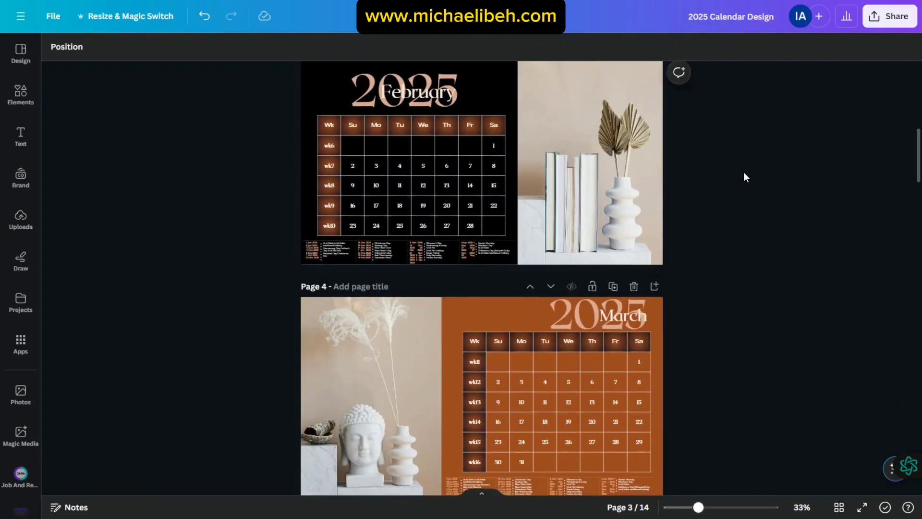
scroll(744, 174, up, 10)
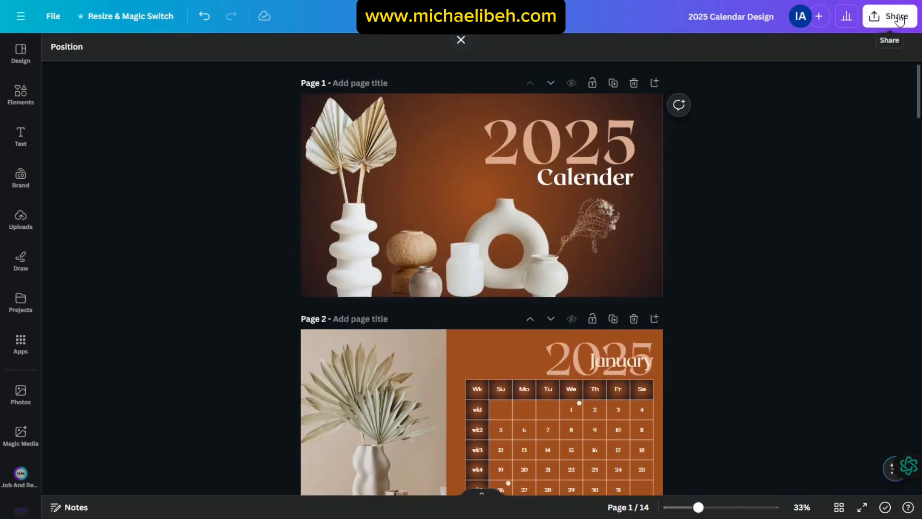
Open the design's download settings and choose PDF Print as the file type
click(899, 17)
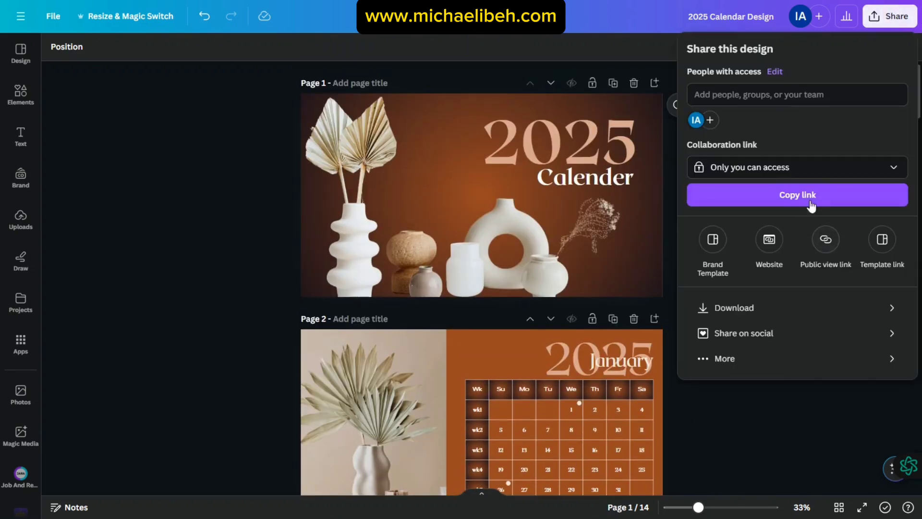
click(768, 311)
click(819, 97)
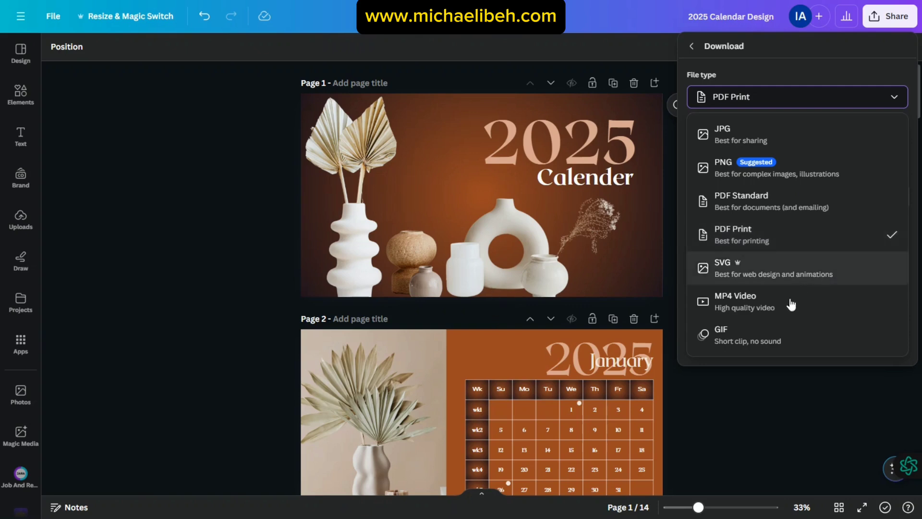
click(787, 234)
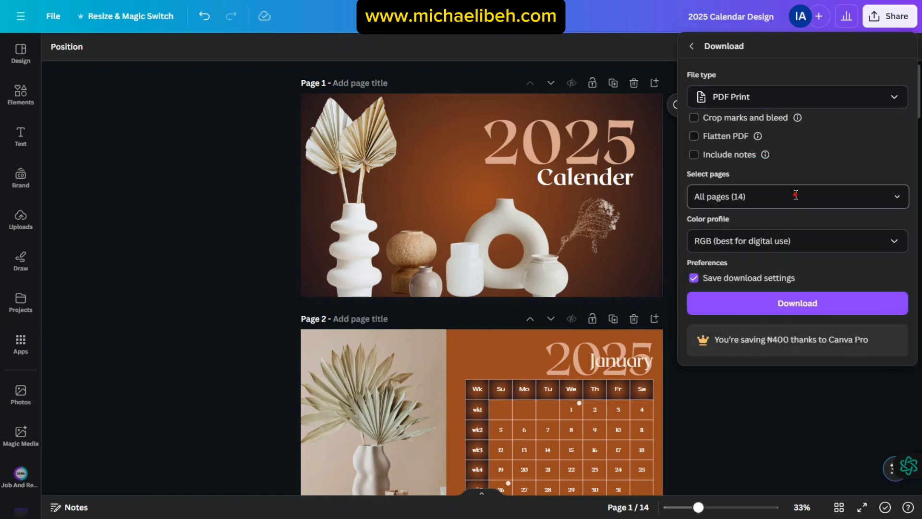
Select all pages (1–14) for the export and download the calendar with the RGB color profile
click(796, 196)
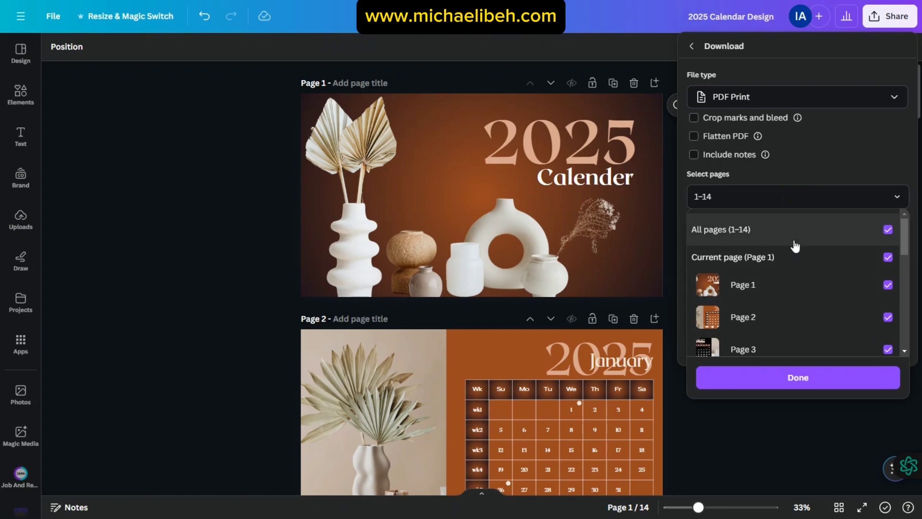
click(817, 235)
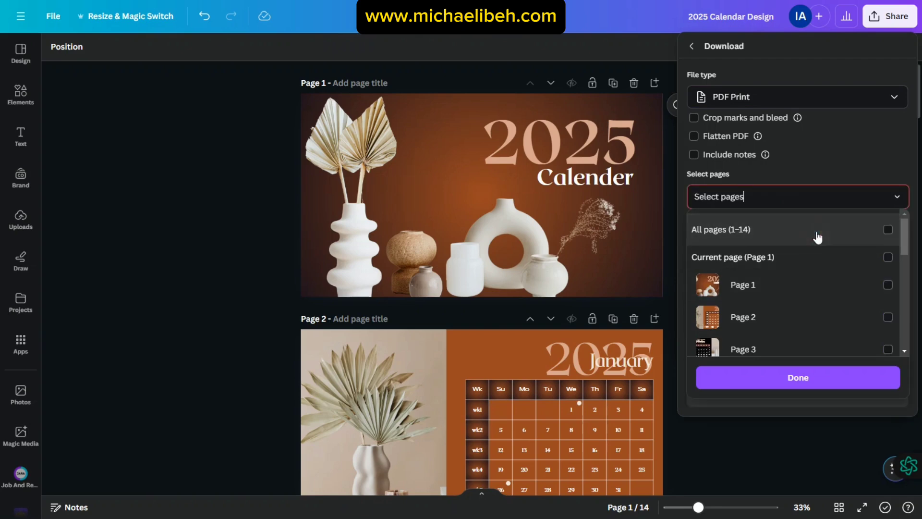
click(814, 240)
click(831, 380)
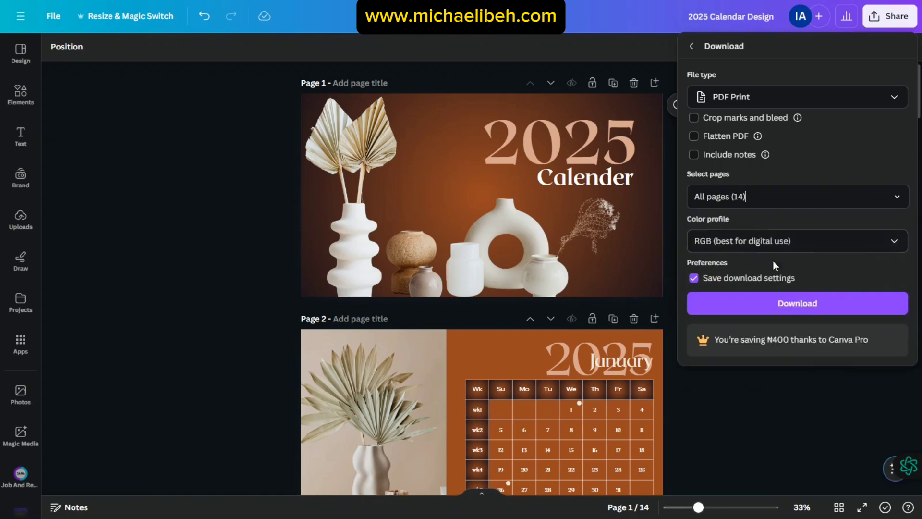
click(802, 305)
Look through the finished calendar from the cover to the May page
scroll(655, 265, down, 10)
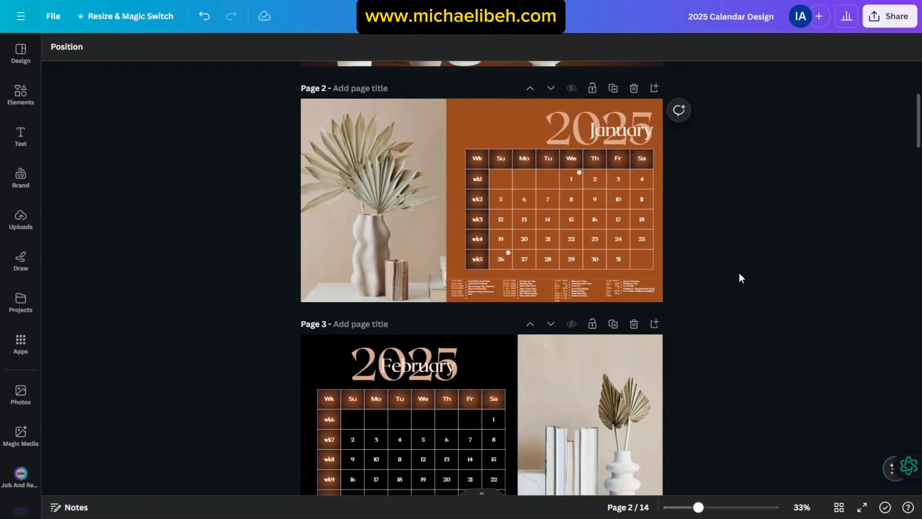
scroll(706, 263, down, 3)
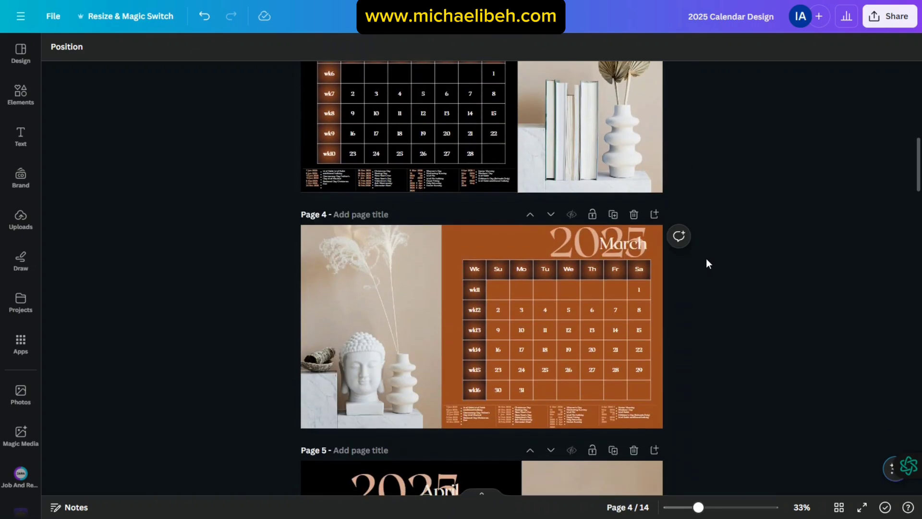
scroll(706, 259, up, 10)
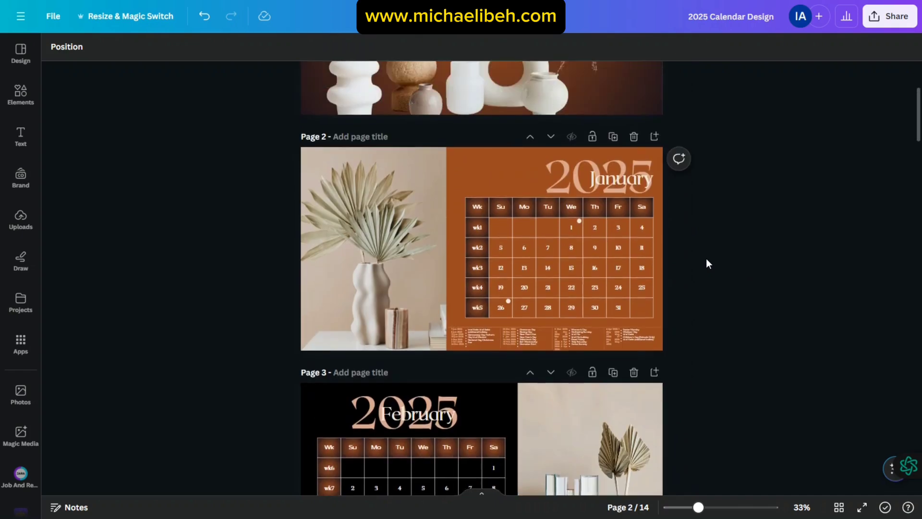
scroll(706, 264, up, 4)
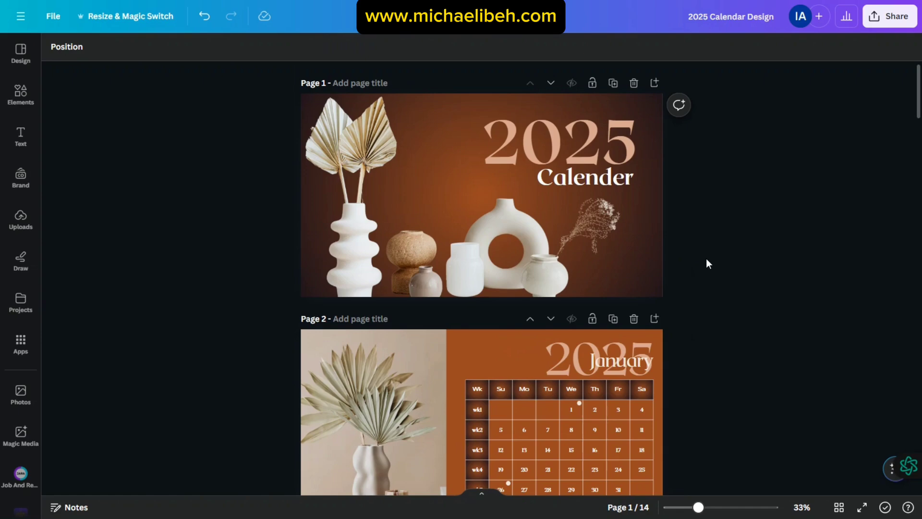
scroll(707, 259, down, 7)
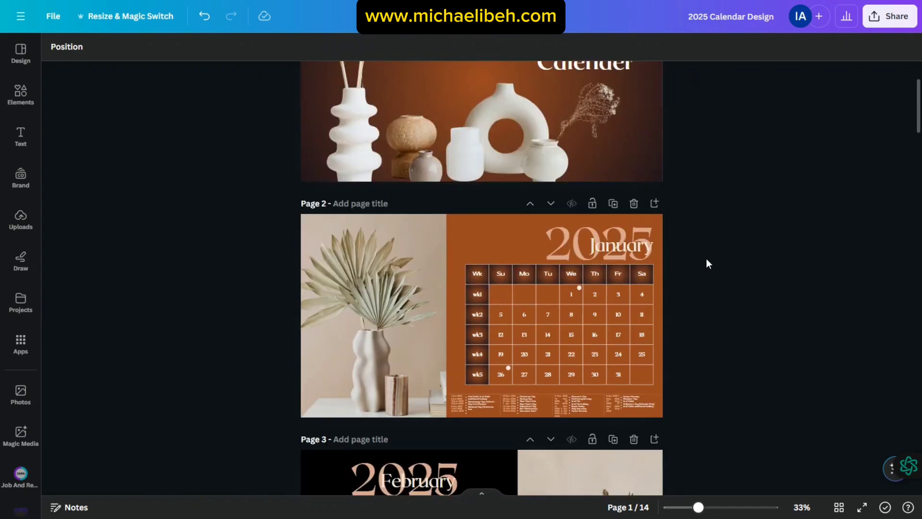
scroll(725, 232, down, 2)
scroll(716, 231, down, 6)
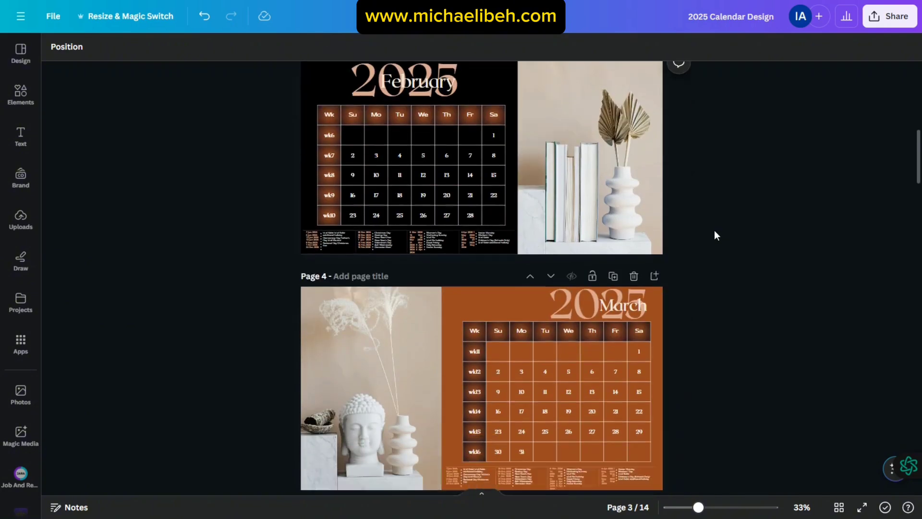
scroll(712, 236, down, 3)
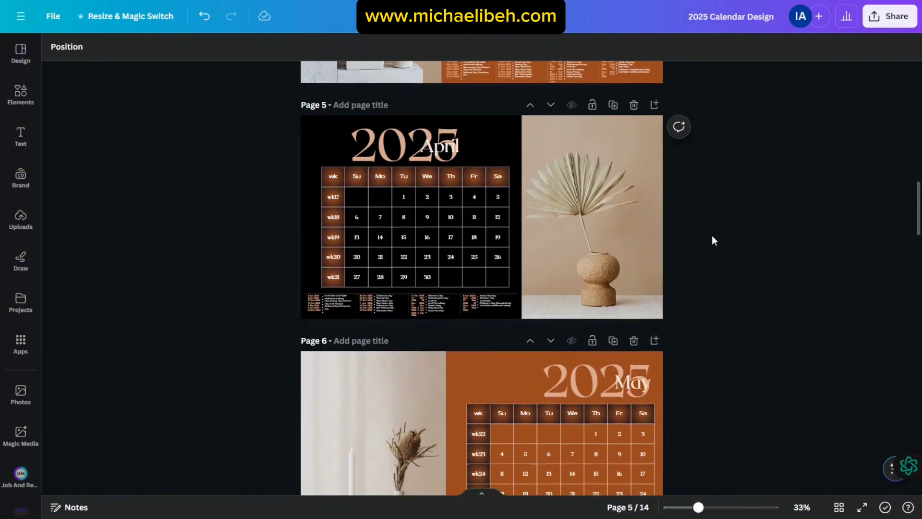
scroll(711, 236, down, 3)
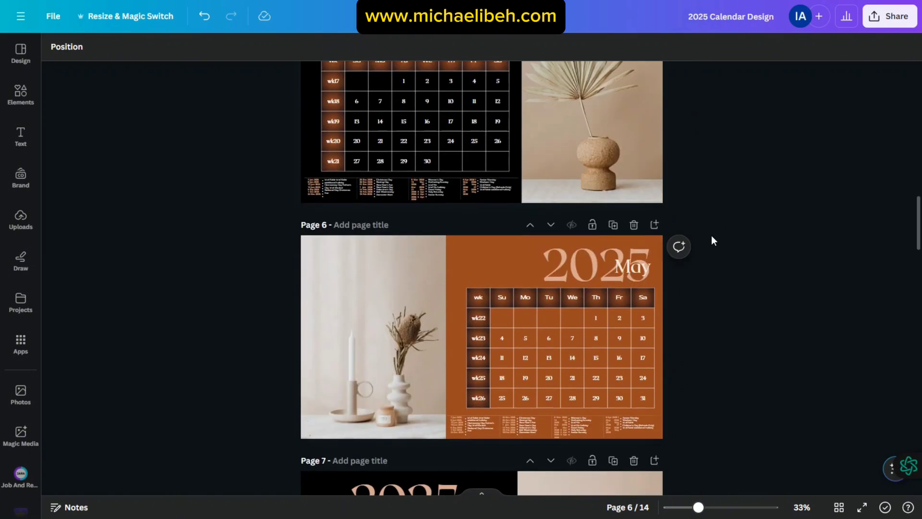
scroll(713, 241, up, 5)
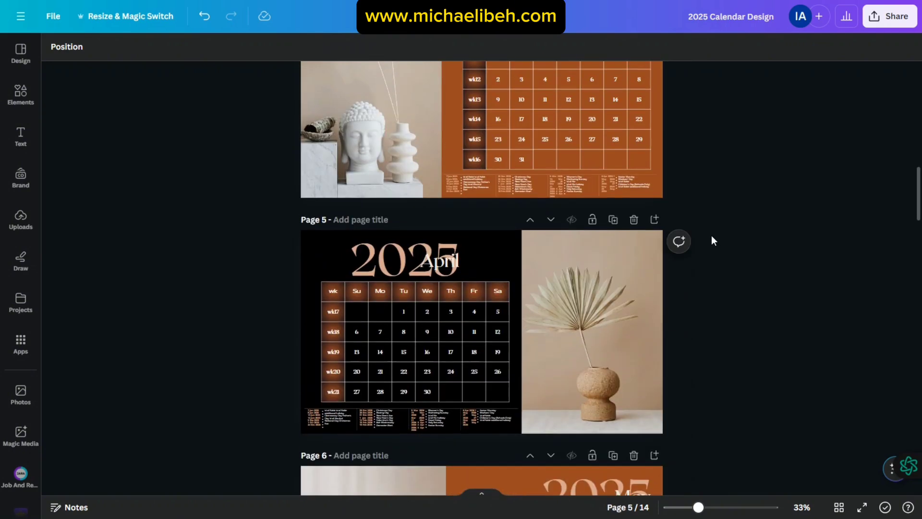